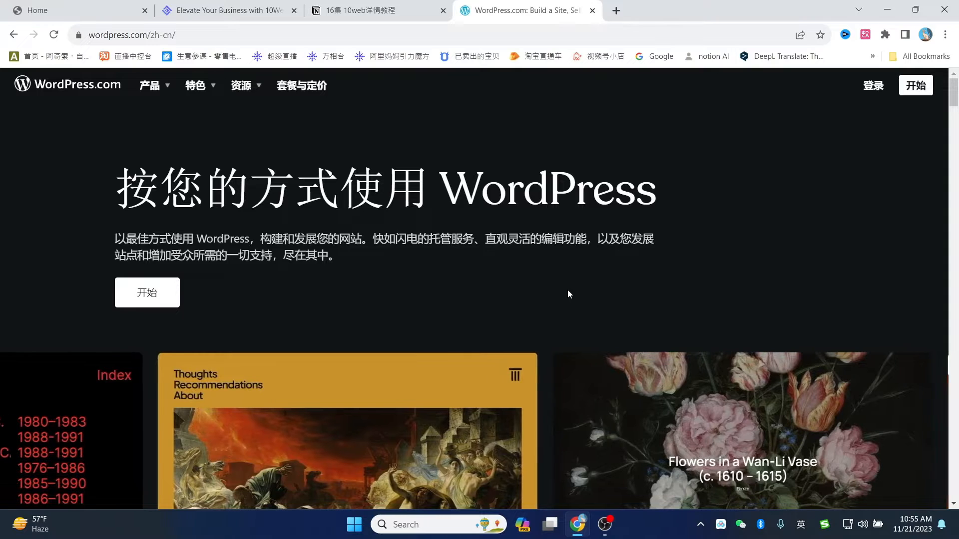
- Compare the 10Web, WordPress.com and Elementor home pages, including the WordPress features that 10Web offers
{"action": "left_click", "coordinate": [229, 10]}
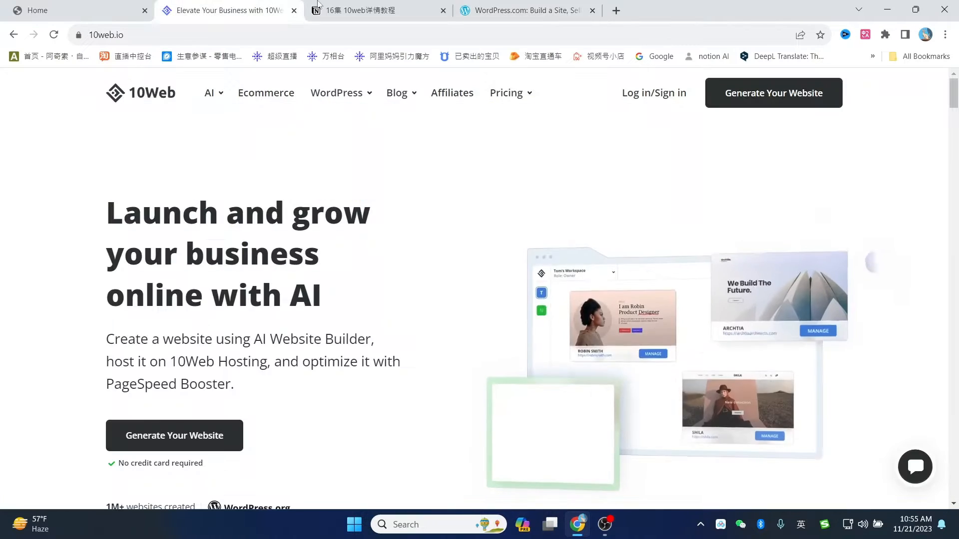
{"action": "left_click", "coordinate": [516, 5]}
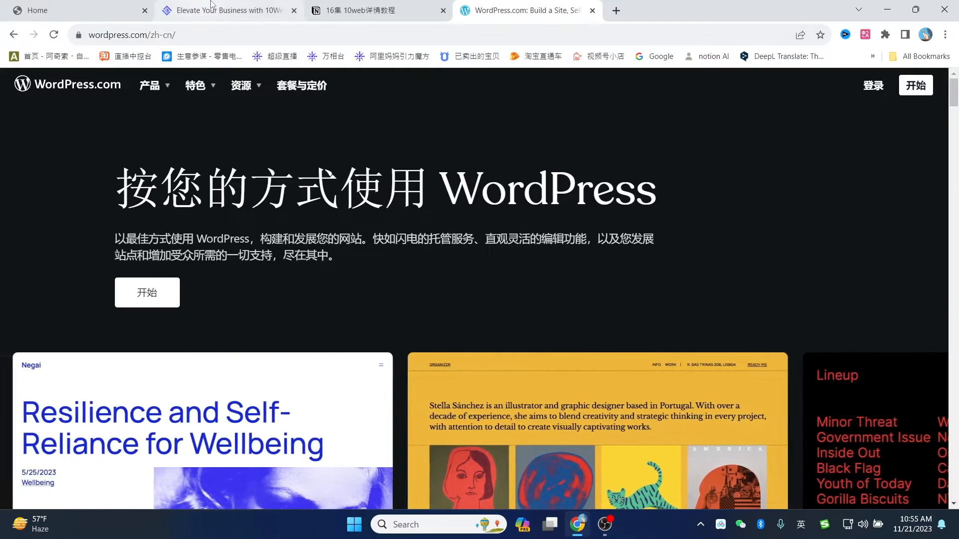
{"action": "left_click", "coordinate": [267, 9]}
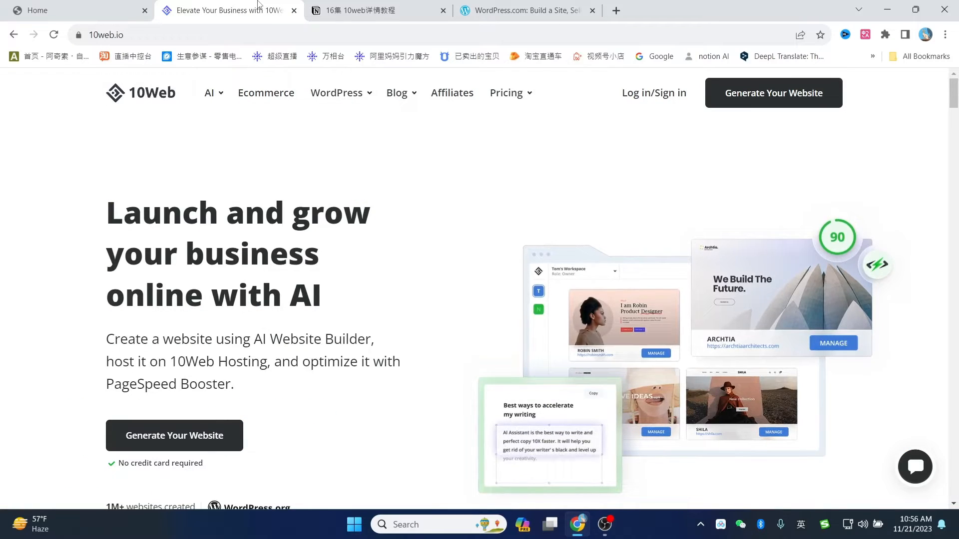
{"action": "mouse_move", "coordinate": [212, 93]}
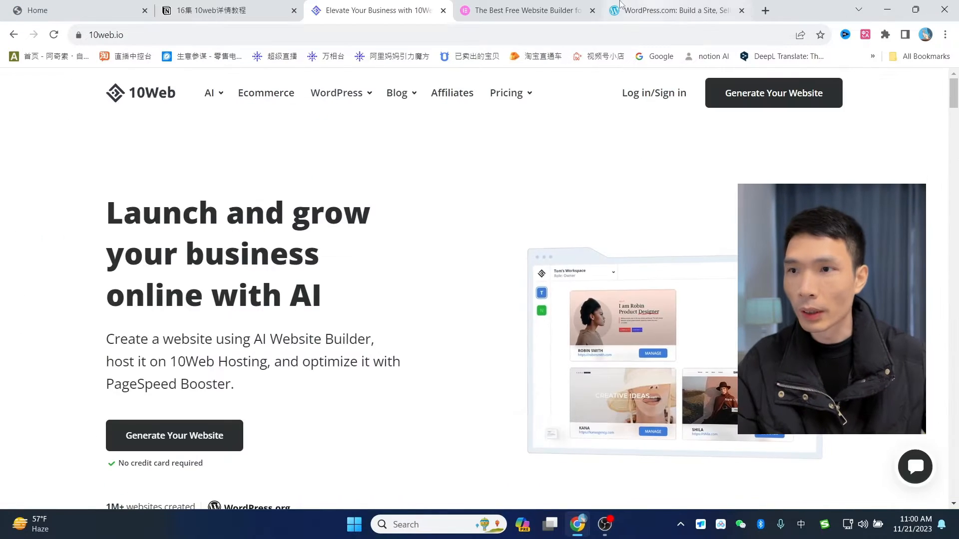
{"action": "left_click", "coordinate": [524, 10]}
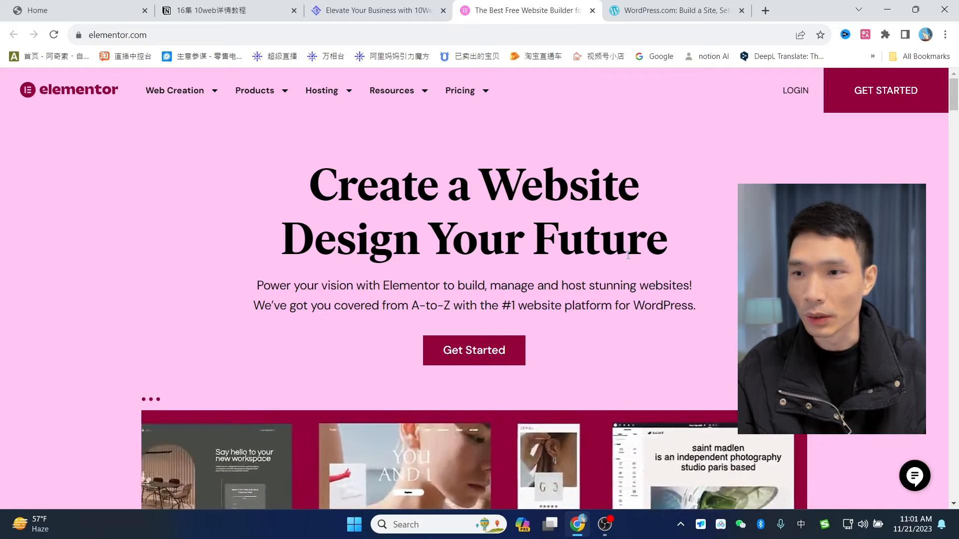
{"action": "key", "text": "ctrl+shift+Tab"}
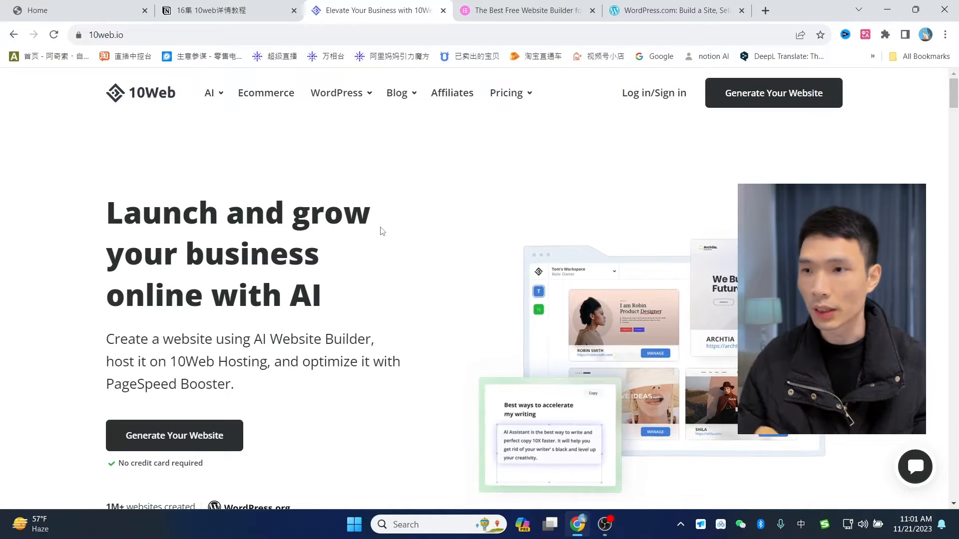
{"action": "mouse_move", "coordinate": [336, 93]}
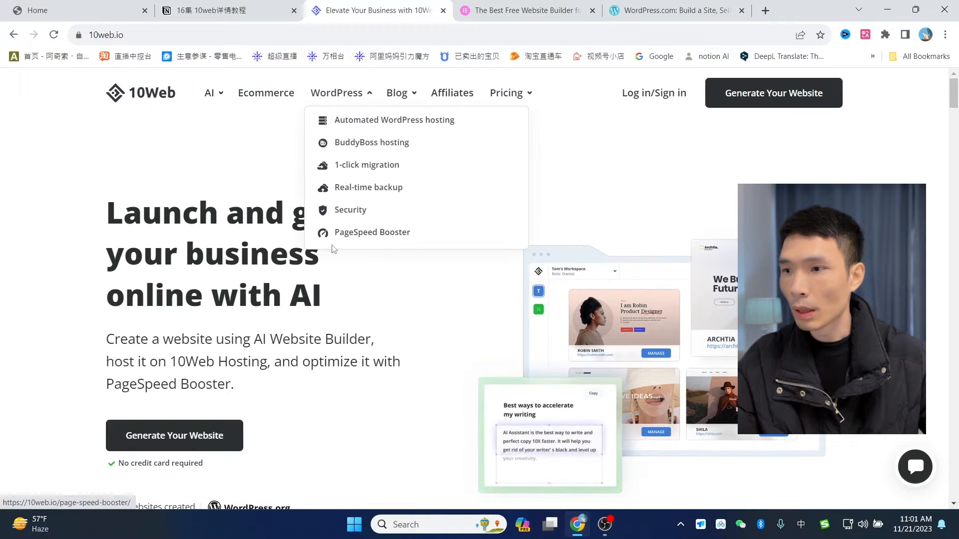
{"action": "scroll", "coordinate": [435, 246], "scroll_direction": "down", "scroll_amount": 3}
{"action": "scroll", "coordinate": [392, 285], "scroll_direction": "up", "scroll_amount": 3}
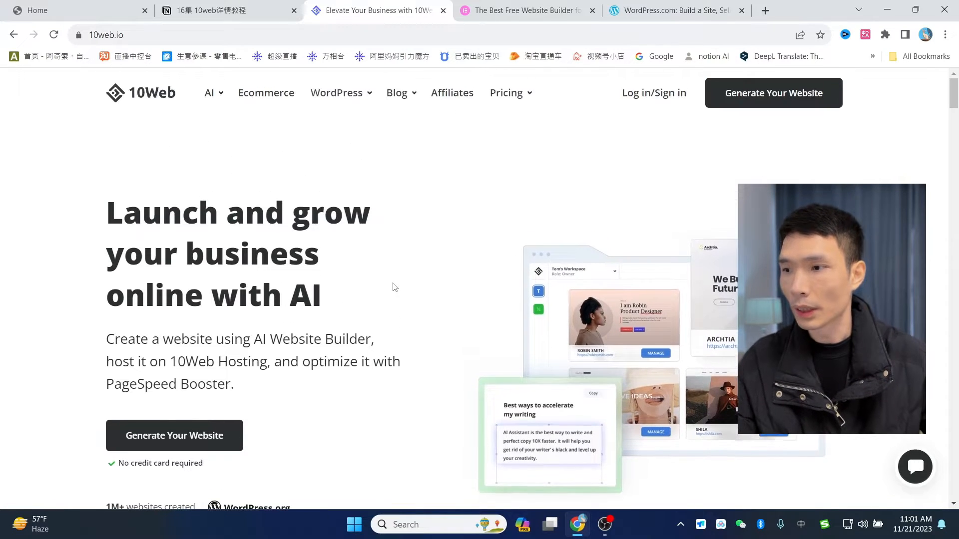
- Start generating a website on 10Web, choosing to create a new one with AI as an informational website
{"action": "left_click", "coordinate": [772, 100]}
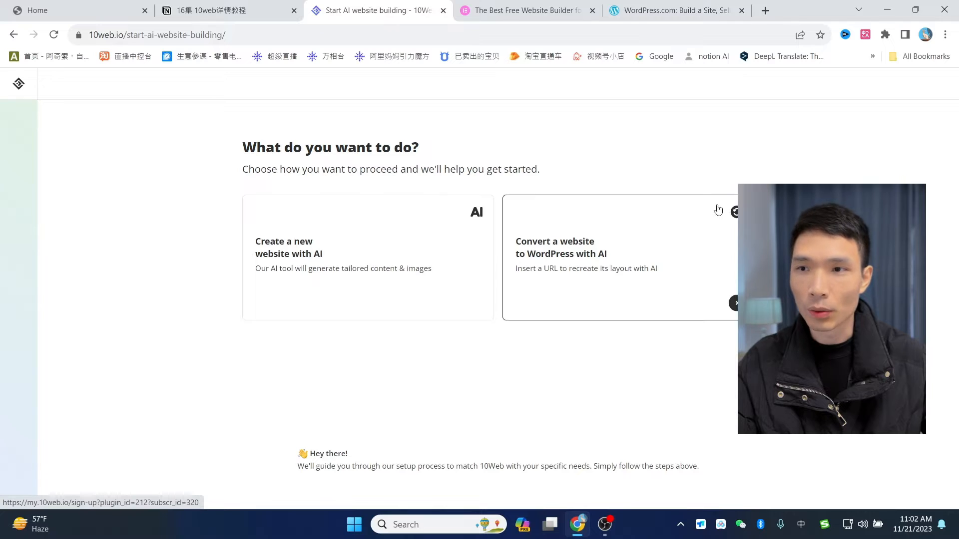
{"action": "left_click", "coordinate": [349, 250]}
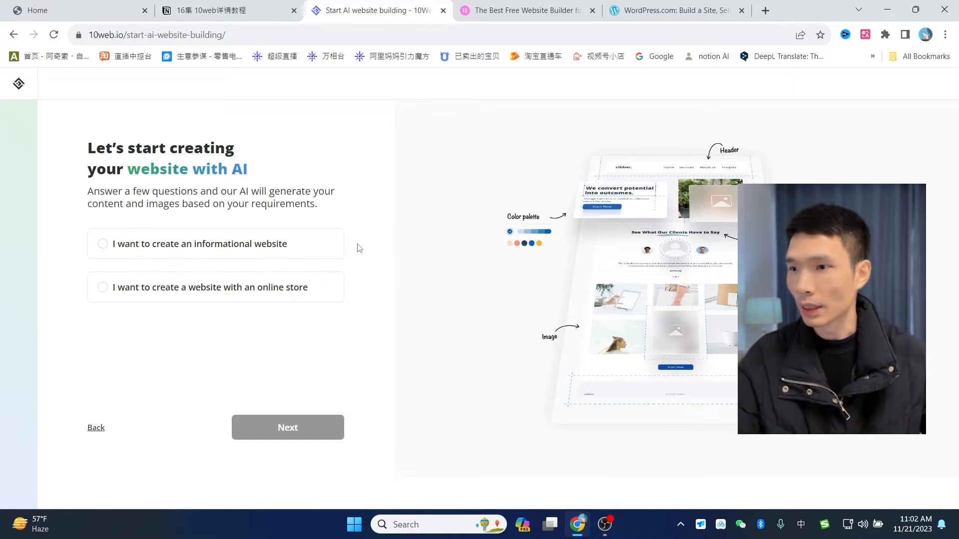
{"action": "left_click", "coordinate": [109, 249]}
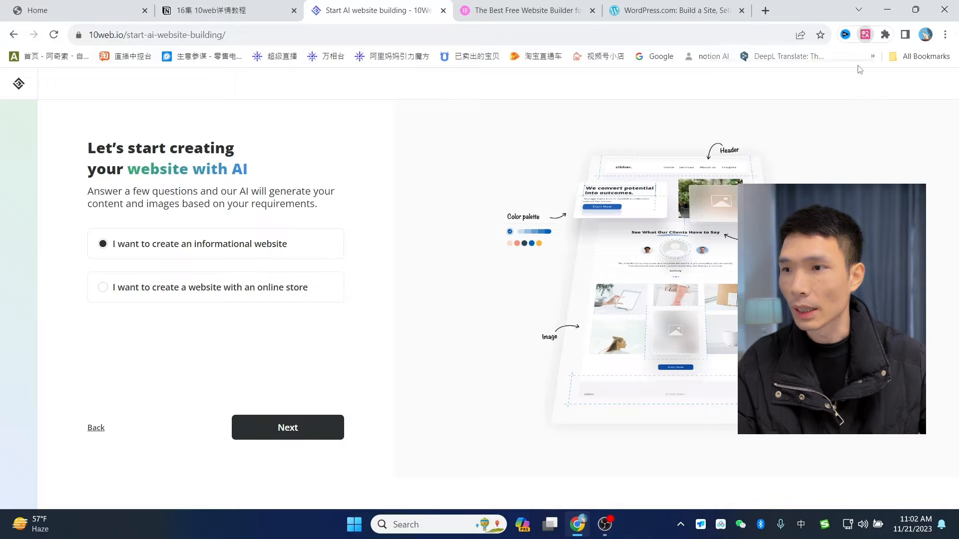
- Translate the website setup page into Simplified Chinese with the browser's translation extension and dismiss its settings
{"action": "left_click", "coordinate": [865, 34]}
{"action": "left_click", "coordinate": [799, 208]}
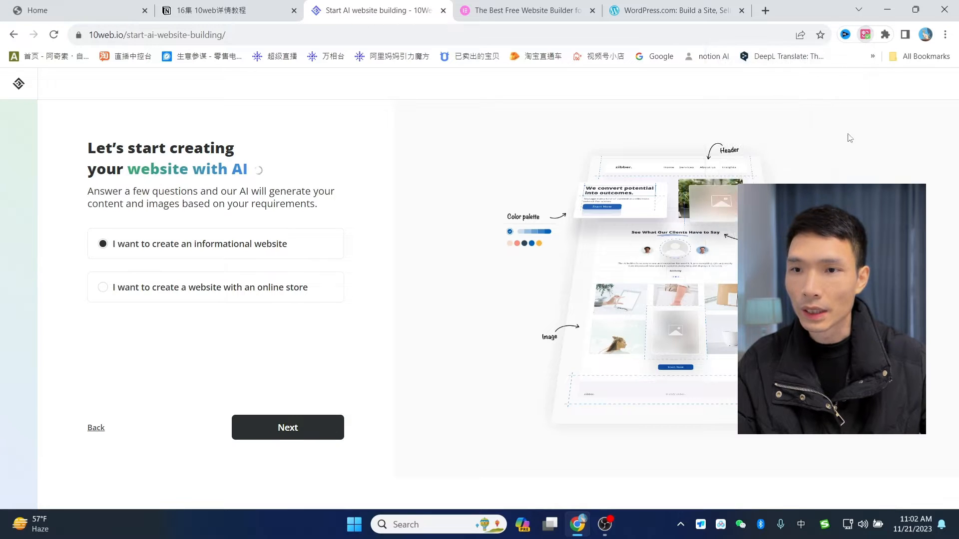
{"action": "left_click", "coordinate": [865, 36]}
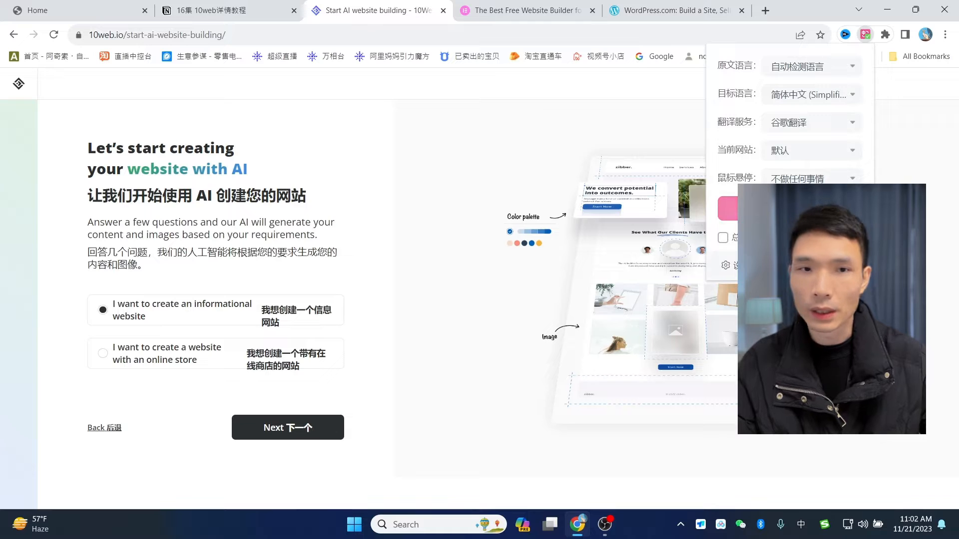
{"action": "left_click", "coordinate": [457, 149]}
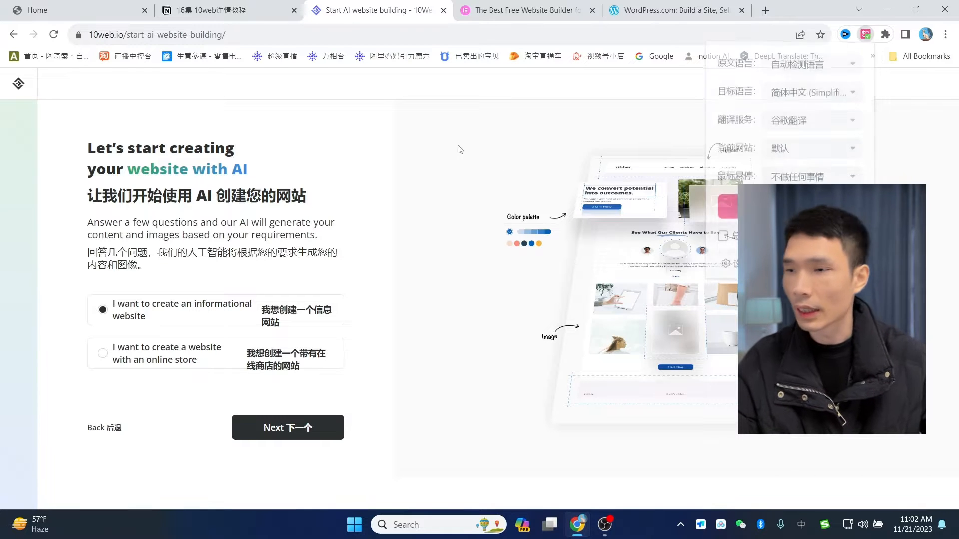
- Continue to the business type question, search for "techn" and choose "Technology company"
{"action": "left_click", "coordinate": [283, 433]}
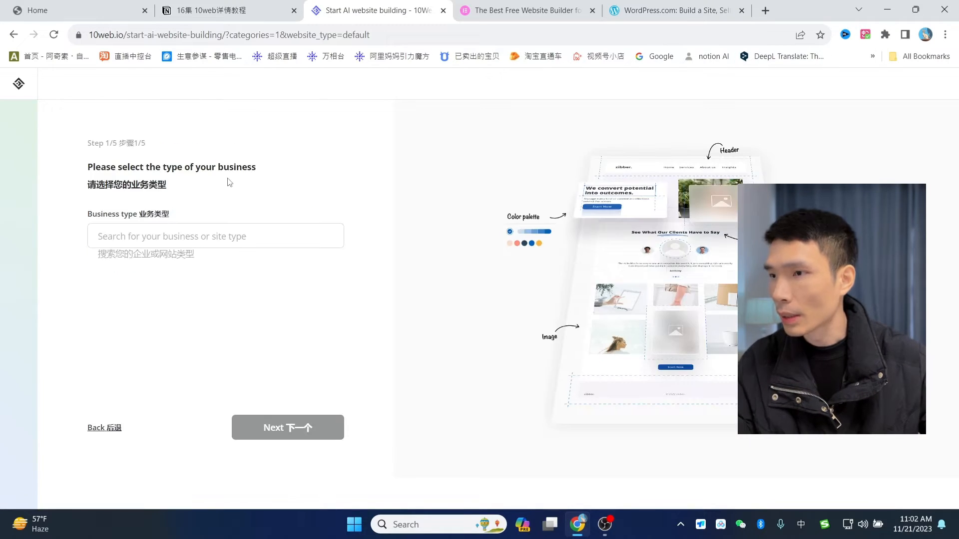
{"action": "left_click", "coordinate": [235, 237]}
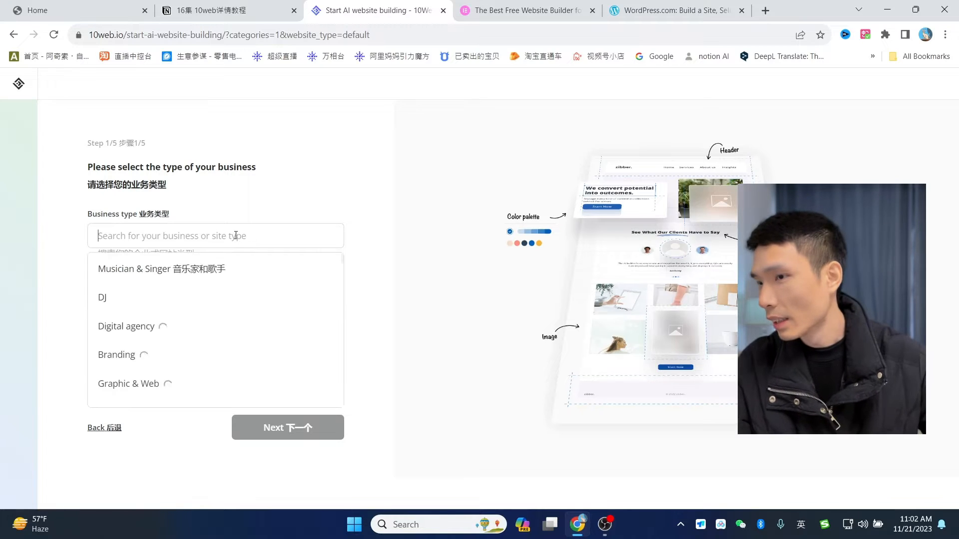
{"action": "type", "text": "te"}
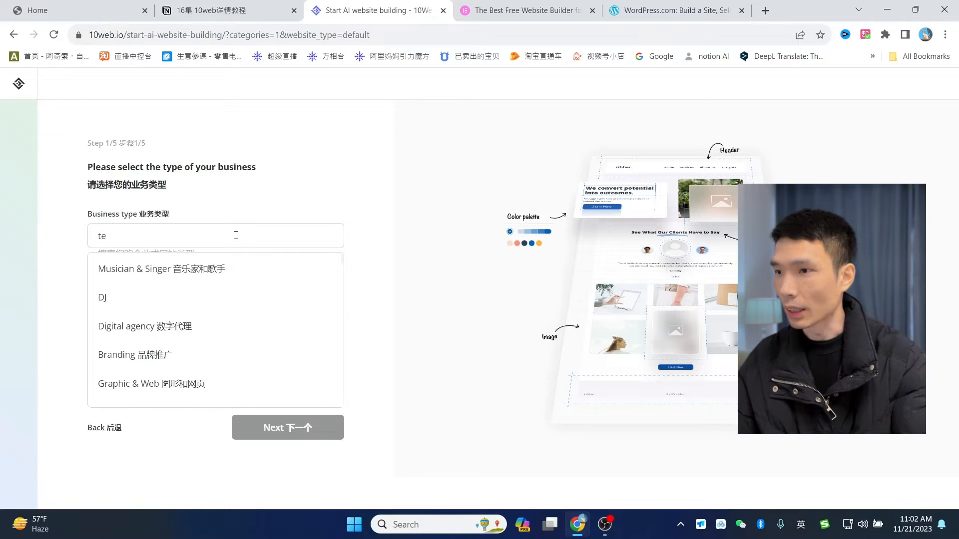
{"action": "type", "text": "chno"}
{"action": "key", "text": "BackSpace"}
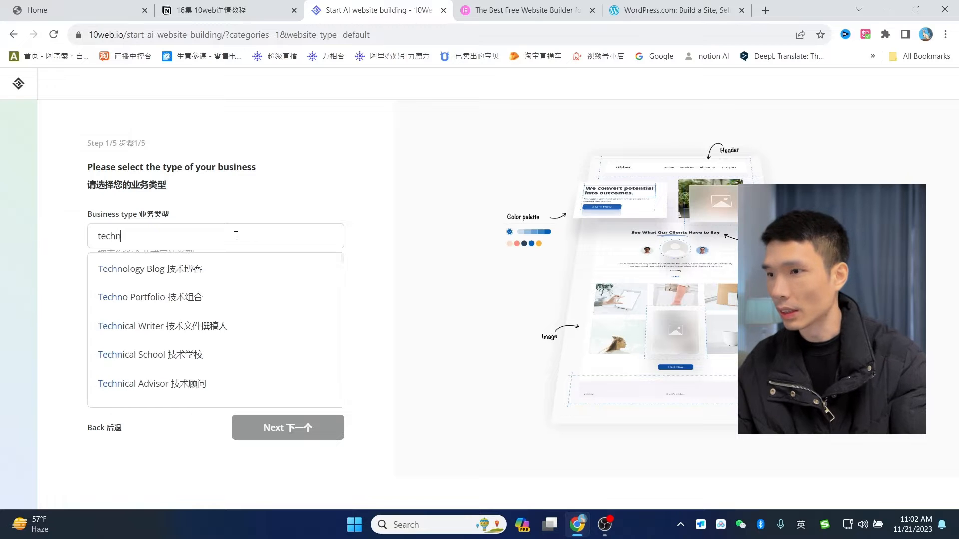
{"action": "scroll", "coordinate": [244, 314], "scroll_direction": "down", "scroll_amount": 3}
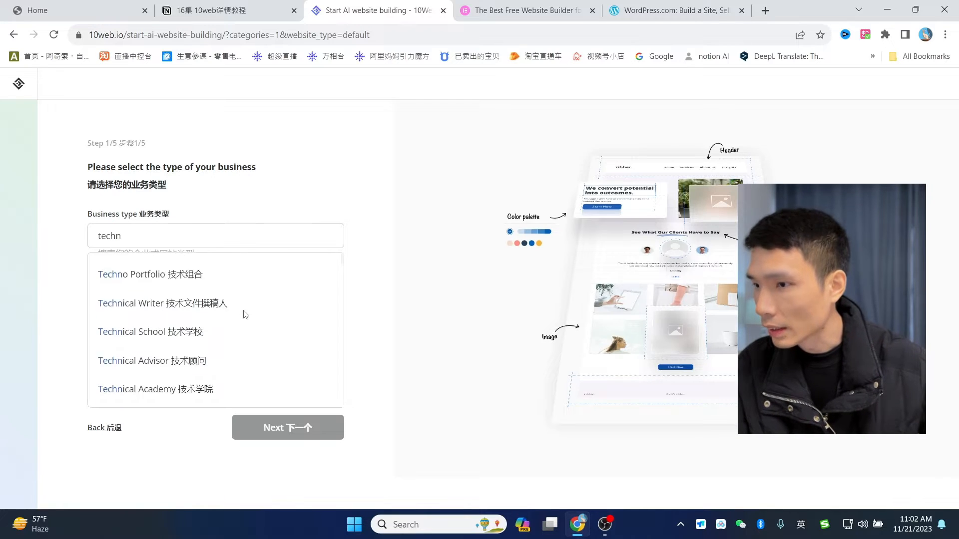
{"action": "left_click", "coordinate": [153, 317]}
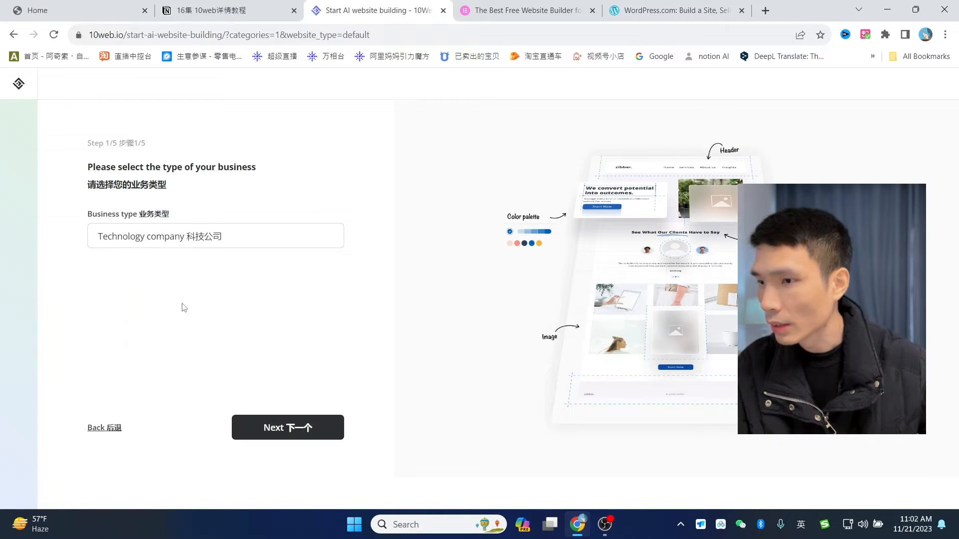
- Browse the other available business types, both the "techn" matches and the unfiltered suggestions, keeping "Technology company"
{"action": "left_click", "coordinate": [319, 235]}
{"action": "scroll", "coordinate": [255, 321], "scroll_direction": "down", "scroll_amount": 2}
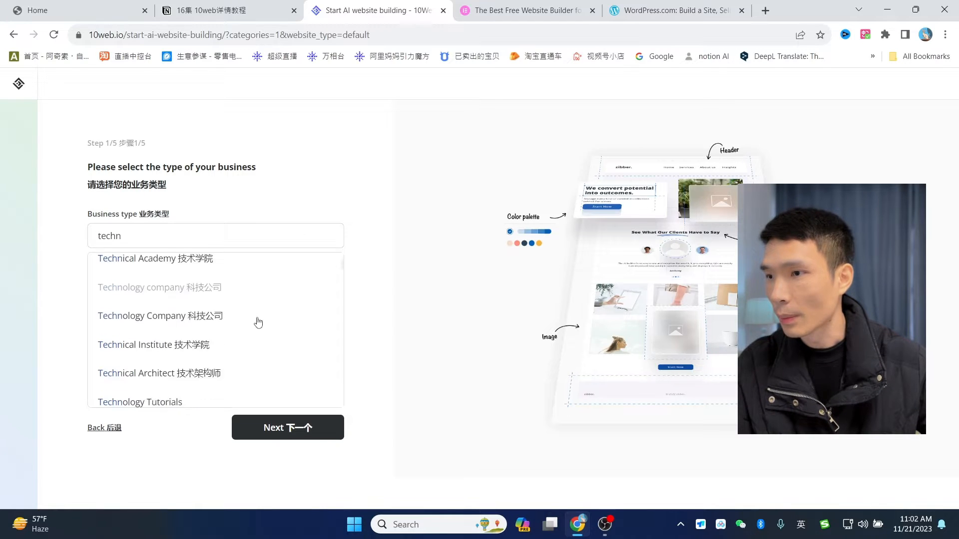
{"action": "scroll", "coordinate": [258, 324], "scroll_direction": "down", "scroll_amount": 3}
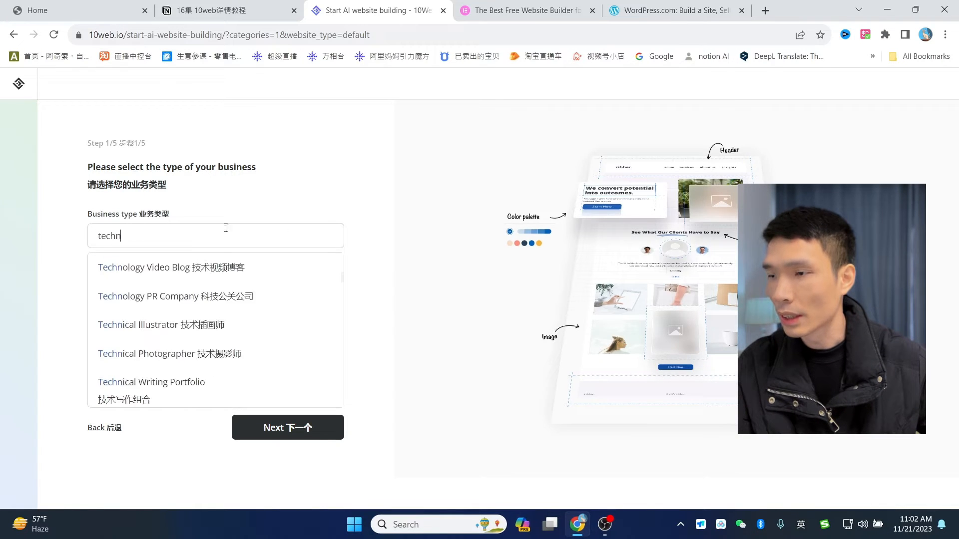
{"action": "left_click", "coordinate": [73, 235]}
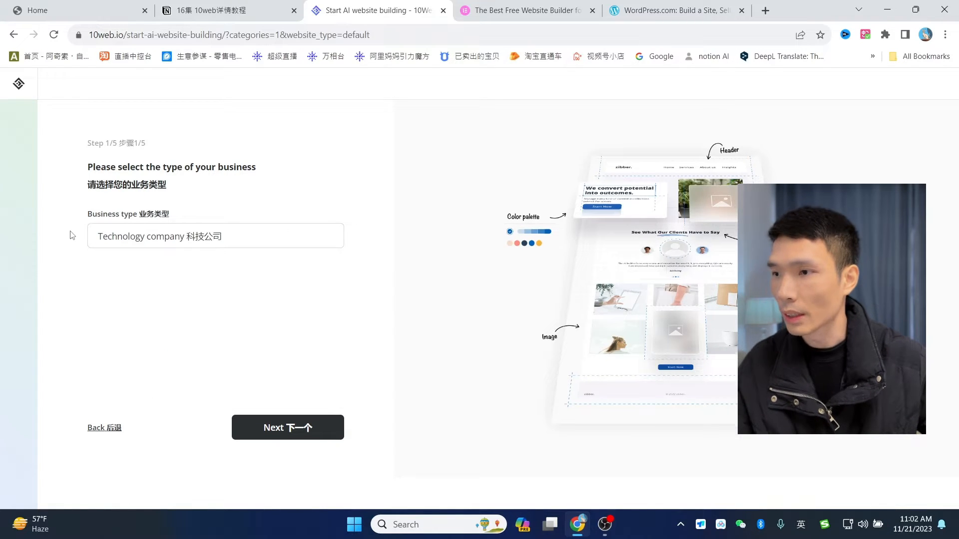
{"action": "left_click", "coordinate": [236, 243]}
{"action": "key", "text": "BackSpace"}
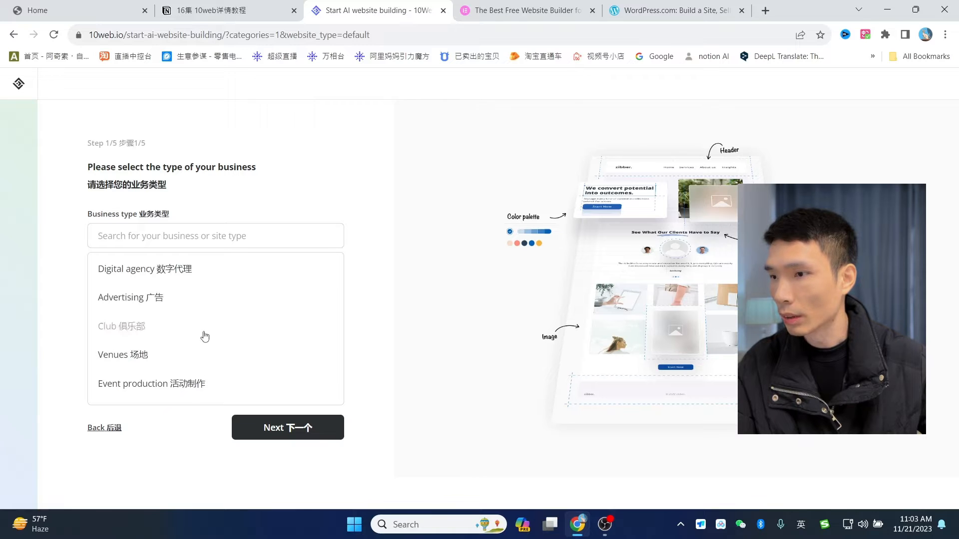
{"action": "left_click", "coordinate": [382, 193]}
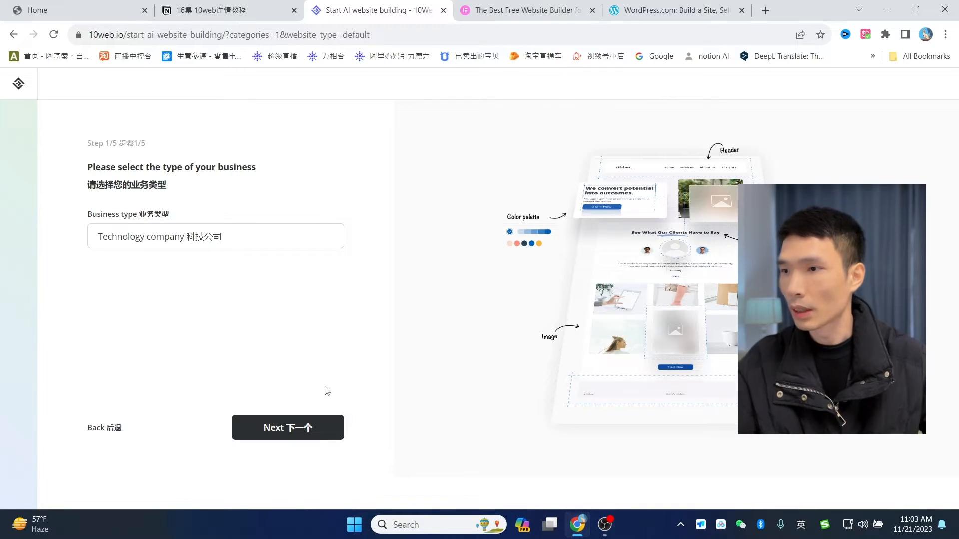
- Continue to the company details and enter "windy有风科技" as the company name
{"action": "left_click", "coordinate": [302, 428]}
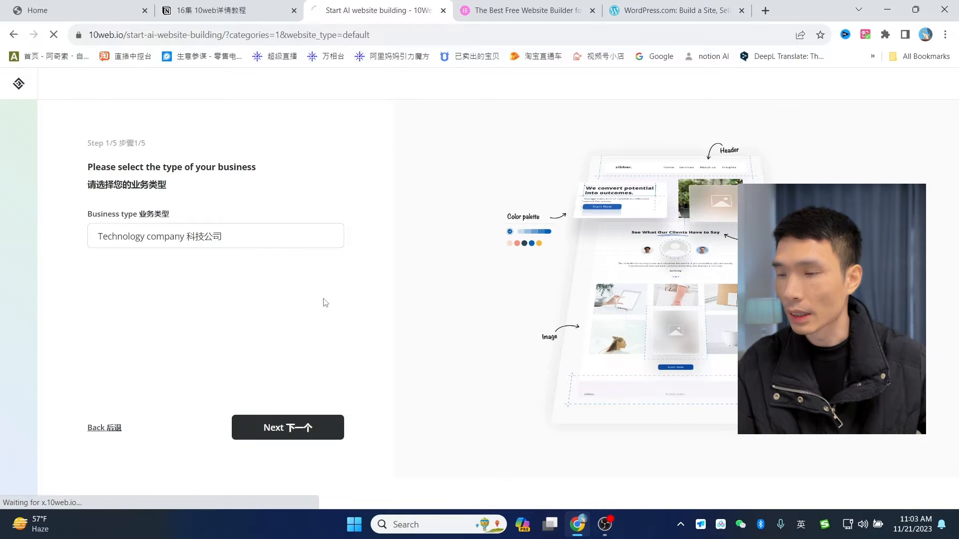
{"action": "left_click", "coordinate": [192, 187]}
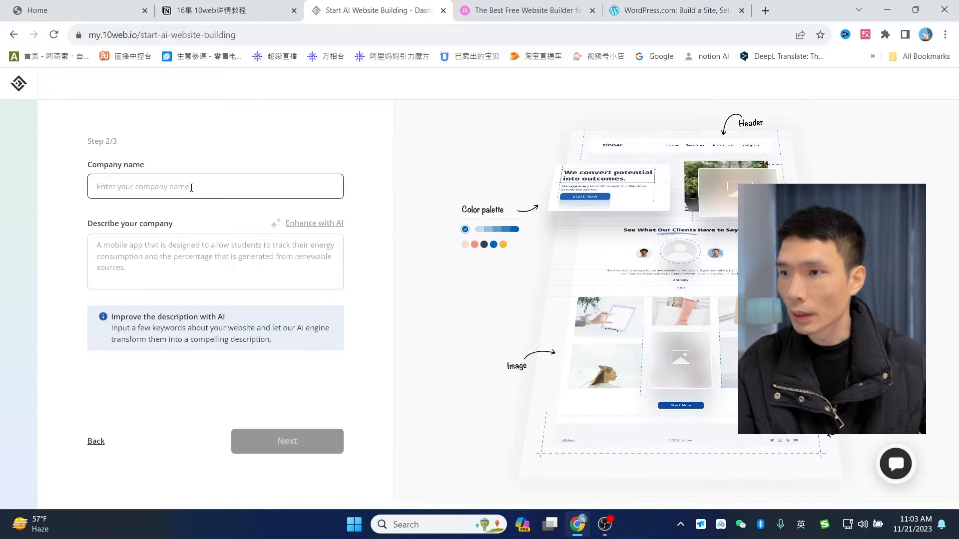
{"action": "type", "text": "windy有风科技"}
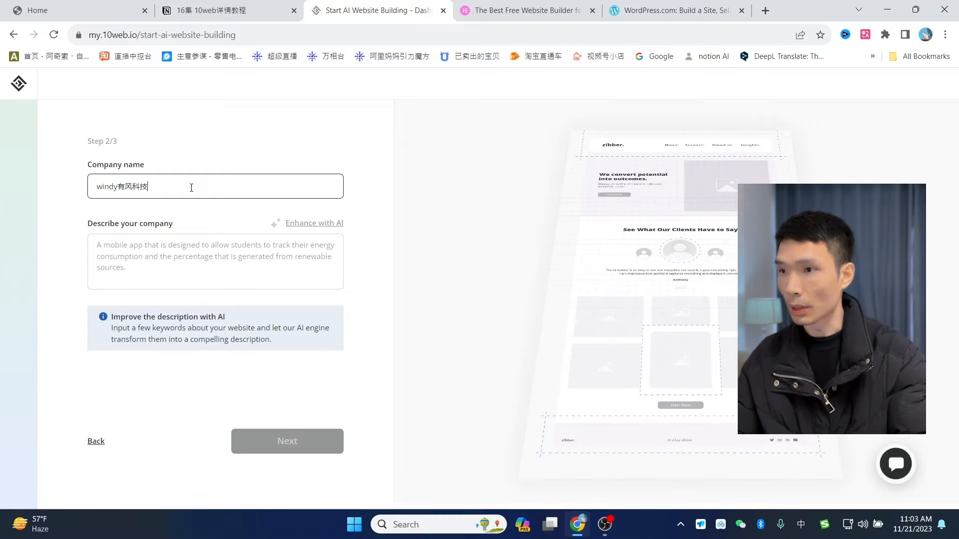
{"action": "left_click", "coordinate": [130, 259]}
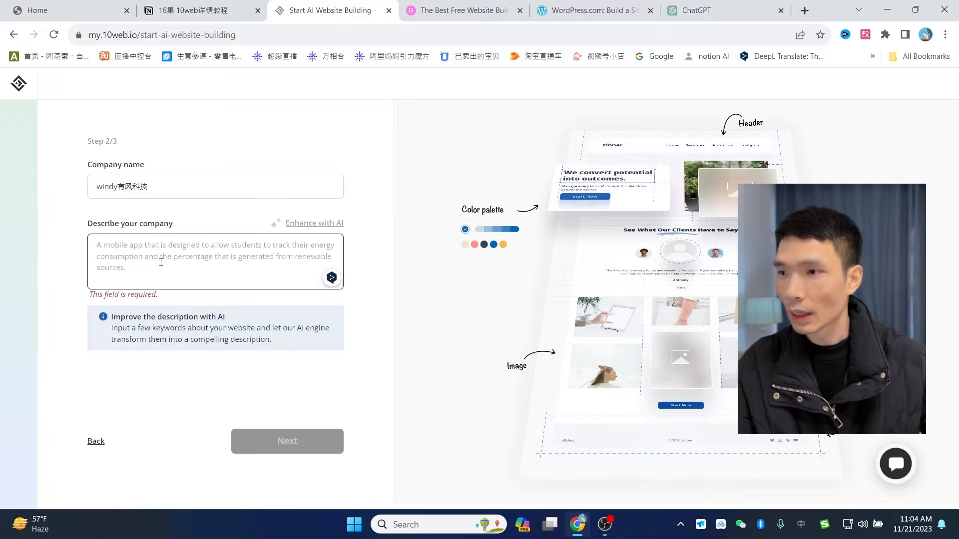
- Switch to ChatGPT, send "我们是一家做无人驾驶的科技公司，帮我写一份简单短的公司介绍" and follow up with "无人驾驶"
{"action": "left_click", "coordinate": [694, 10]}
{"action": "type", "text": "我们是一家做无人驾驶的科技公司，帮我写一份简单短的公司介绍"}
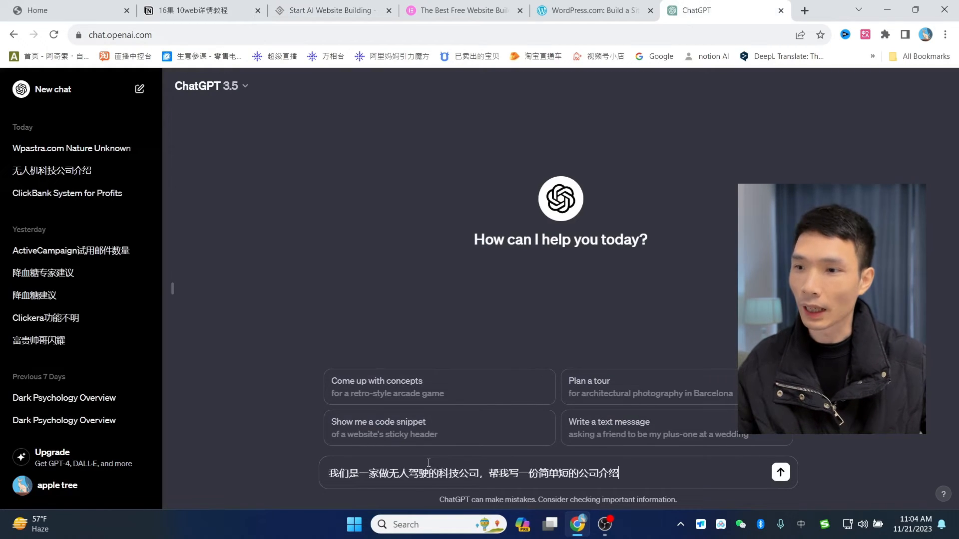
{"action": "key", "text": "Return"}
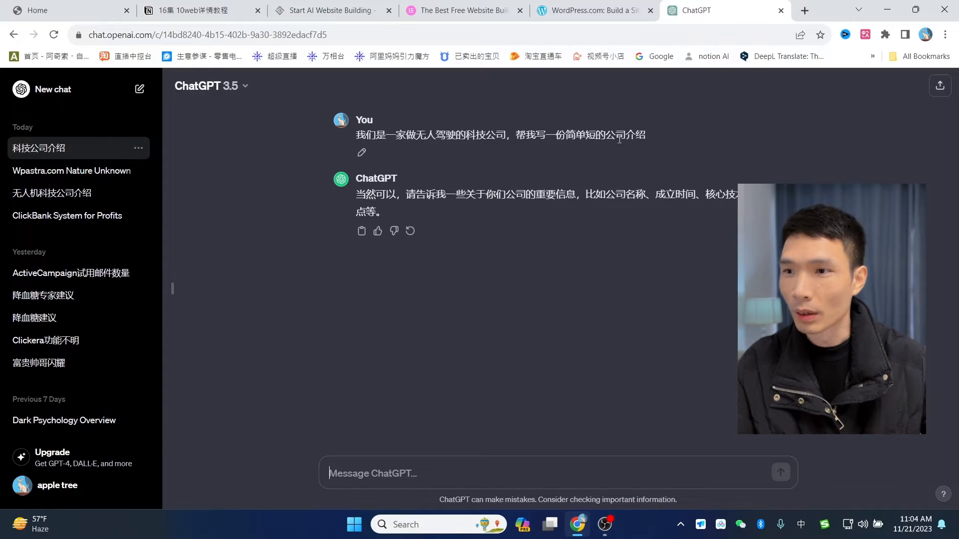
{"action": "type", "text": "无人驾驶"}
{"action": "key", "text": "Return"}
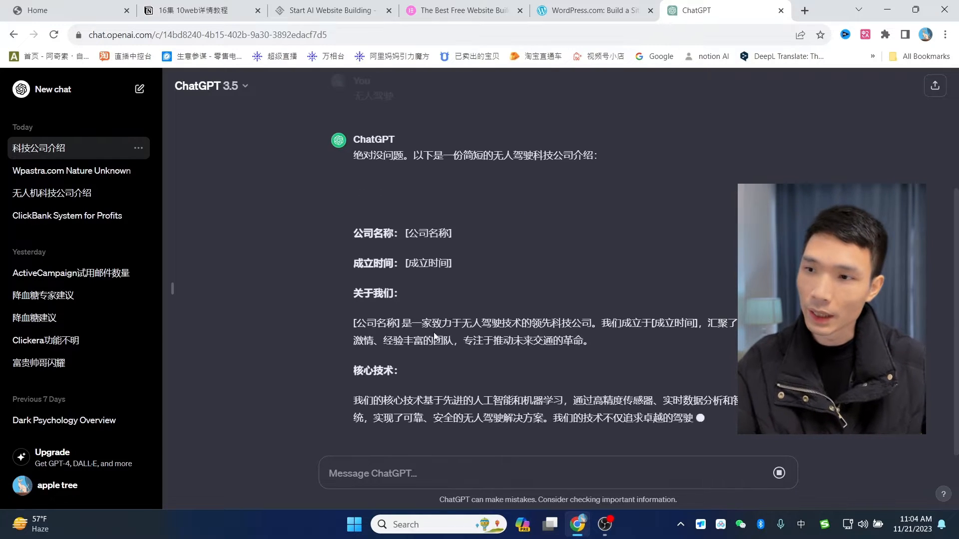
- Copy the 关于我们 text from ChatGPT's reply, without the company name placeholder, into the company description in 10Web
{"action": "left_click_drag", "start_coordinate": [433, 168], "coordinate": [572, 121]}
{"action": "scroll", "coordinate": [611, 167], "scroll_direction": "up", "scroll_amount": 4}
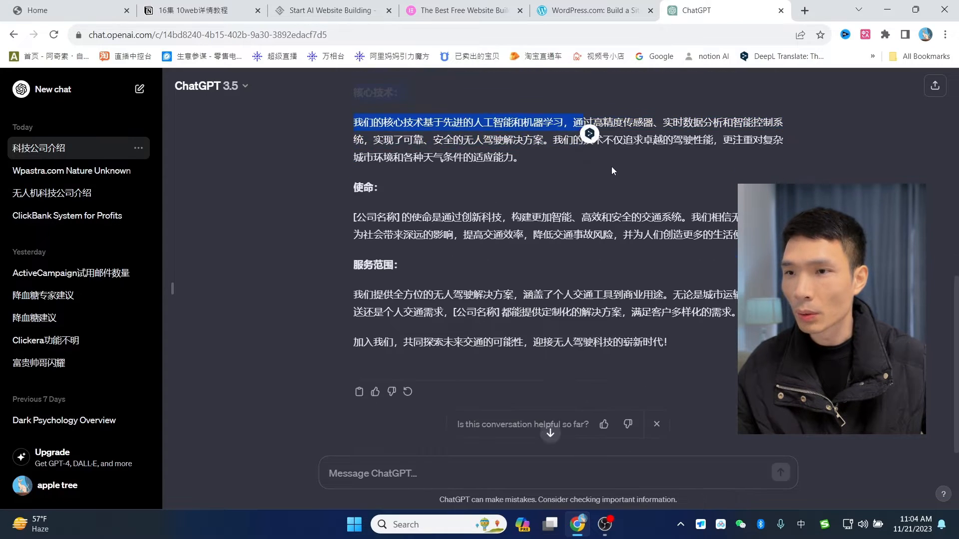
{"action": "left_click", "coordinate": [400, 312]}
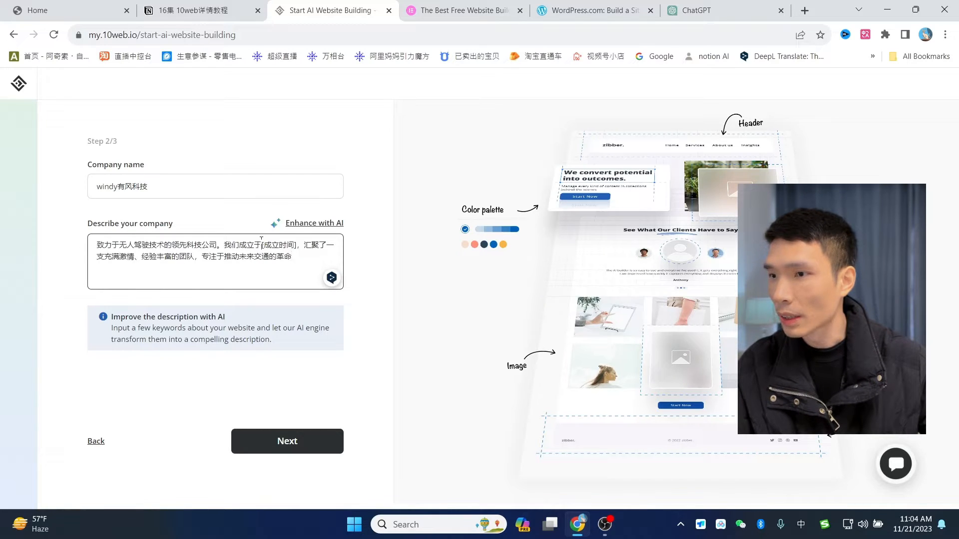
- Replace the founding-time placeholder in the company description with 2020 and check the finished text
{"action": "left_click_drag", "start_coordinate": [261, 240], "coordinate": [300, 242]}
{"action": "type", "text": "20"}
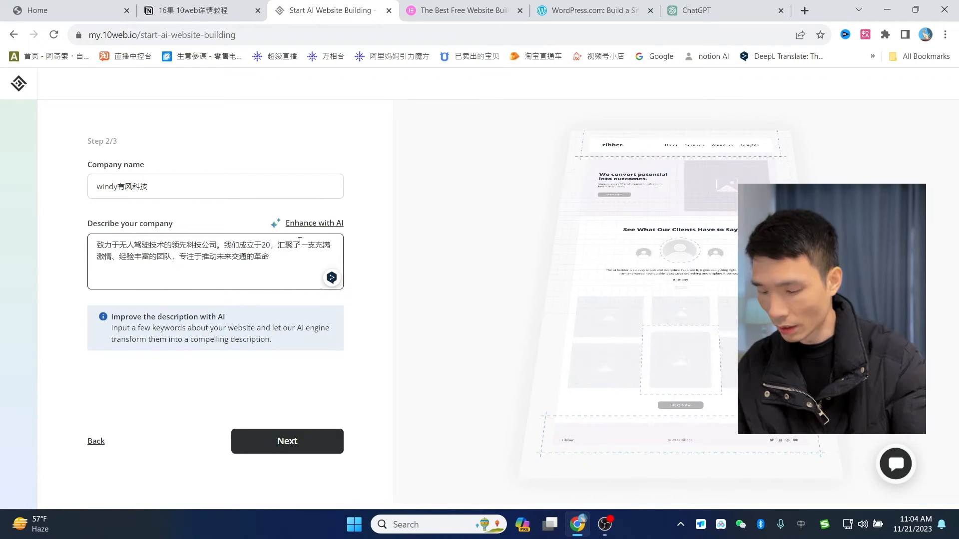
{"action": "type", "text": "20"}
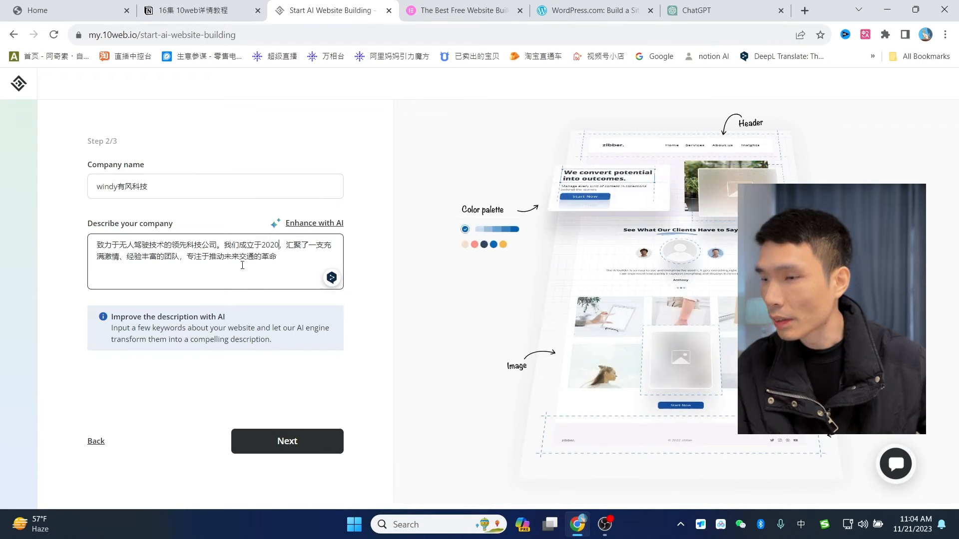
{"action": "key", "text": "ctrl+a"}
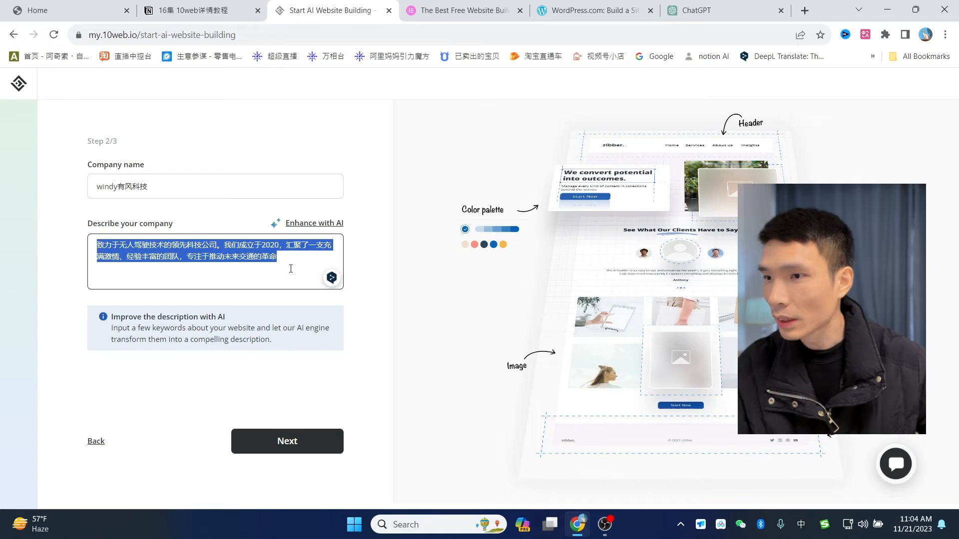
{"action": "left_click", "coordinate": [291, 269]}
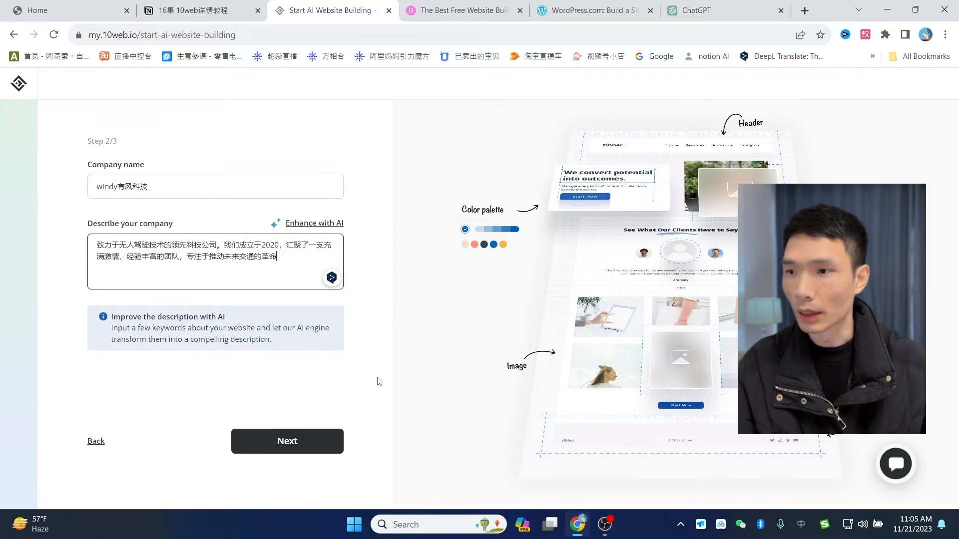
- Continue to the main services, keep the three pre-filled suggestions and finalize the website setup
{"action": "left_click", "coordinate": [294, 444]}
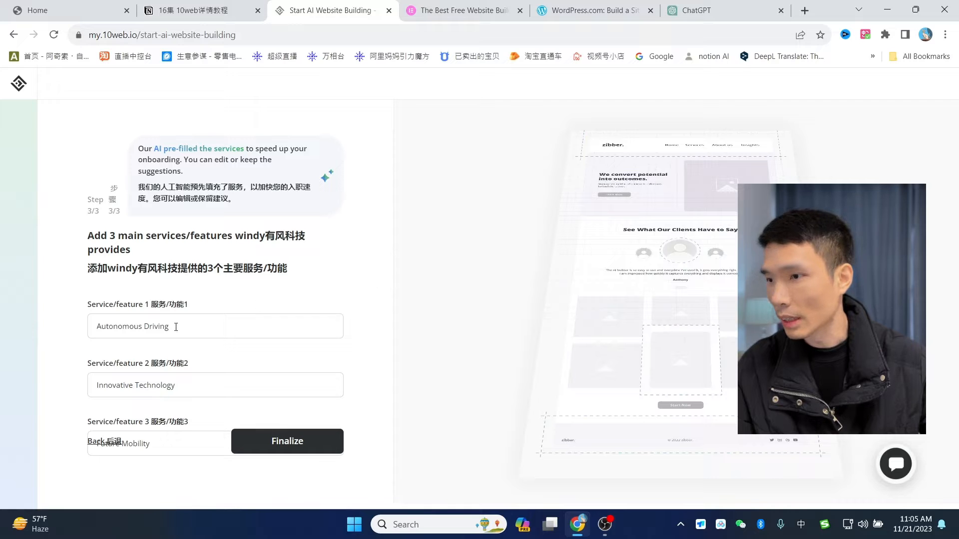
{"action": "left_click", "coordinate": [215, 325]}
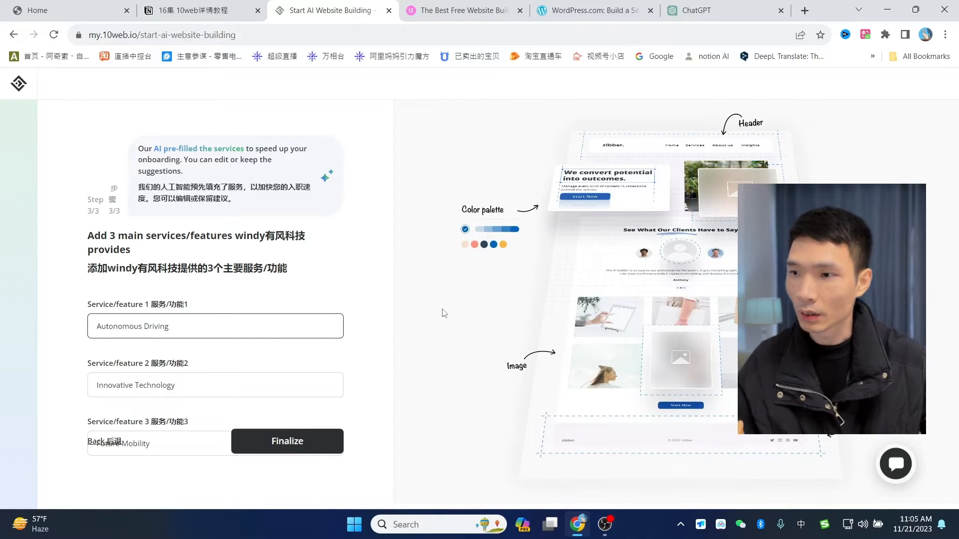
{"action": "left_click", "coordinate": [285, 447]}
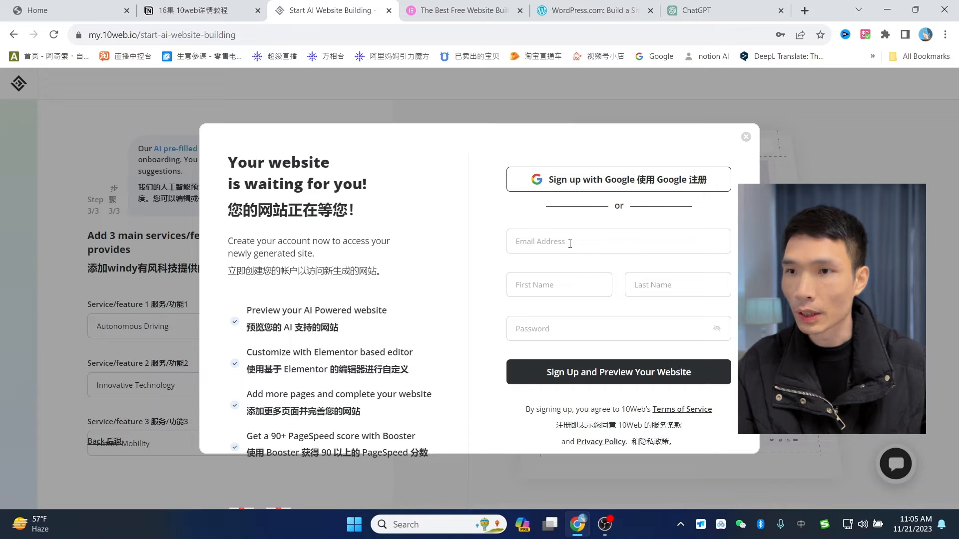
- Sign up with the e-mail address, first name, last name and account password, and open the generated website for preview and editing
{"action": "left_click", "coordinate": [199, 10]}
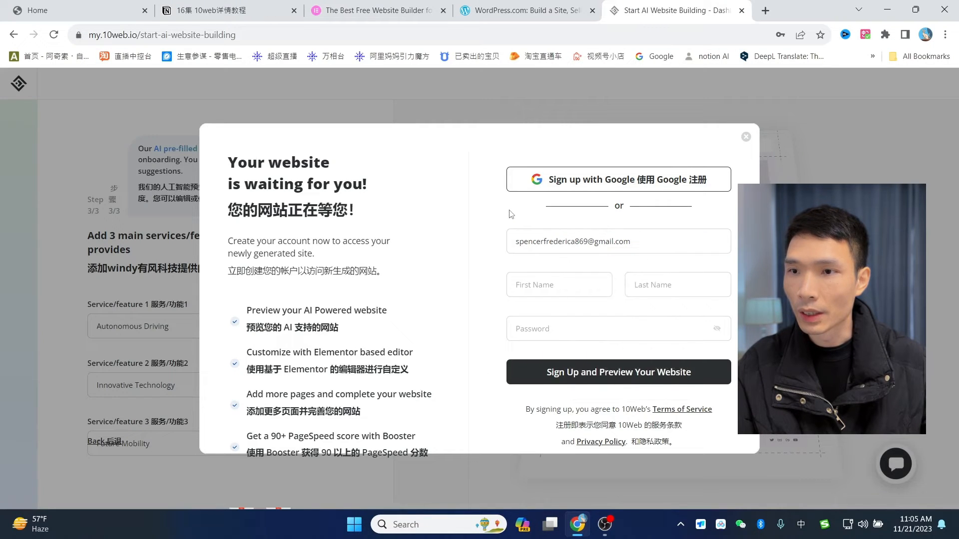
{"action": "left_click", "coordinate": [606, 281]}
{"action": "type", "text": "fsd"}
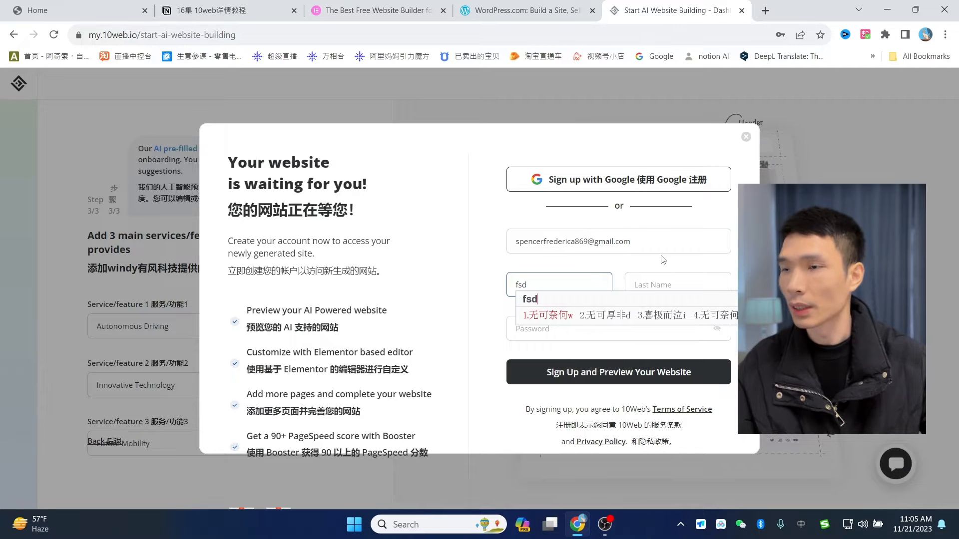
{"action": "key", "text": "shift"}
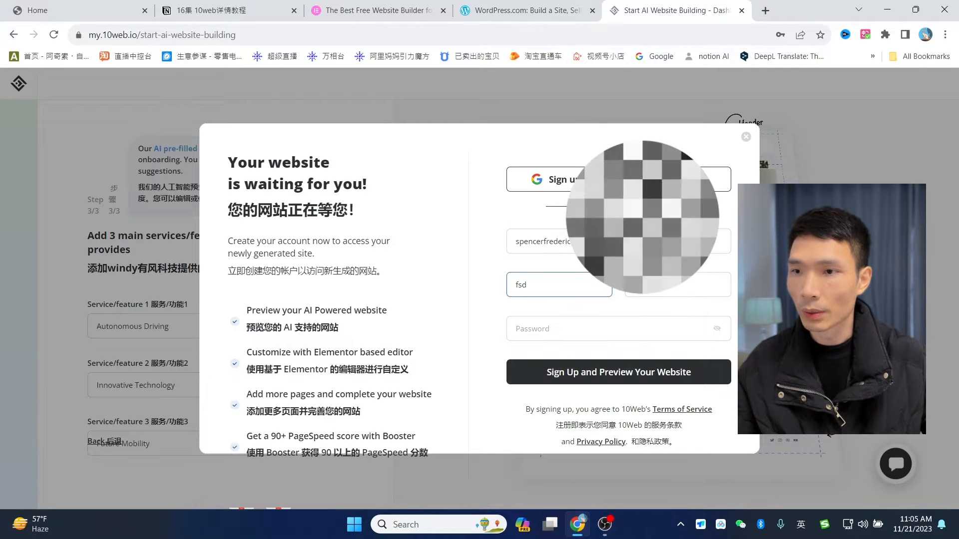
{"action": "left_click", "coordinate": [608, 325]}
{"action": "type", "text": "•••••••••••••"}
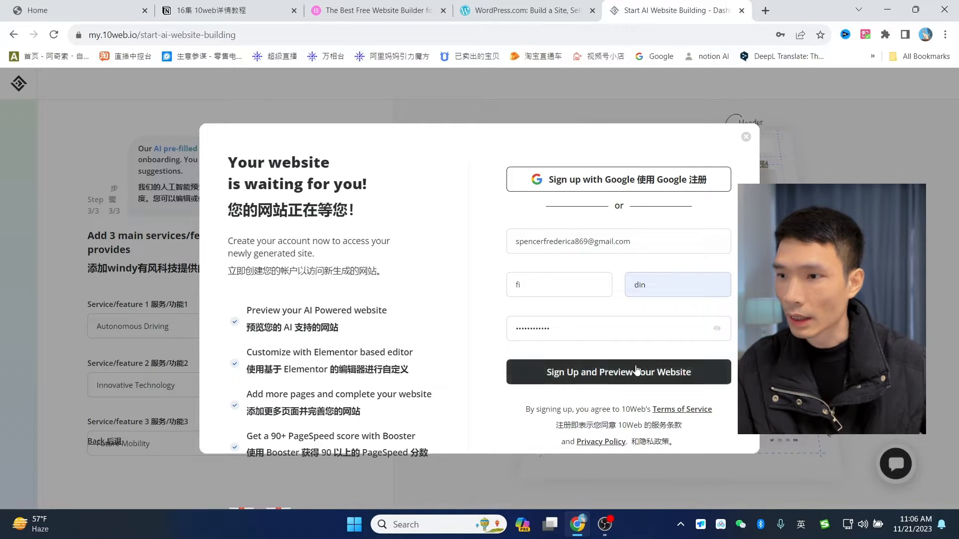
{"action": "left_click", "coordinate": [617, 381]}
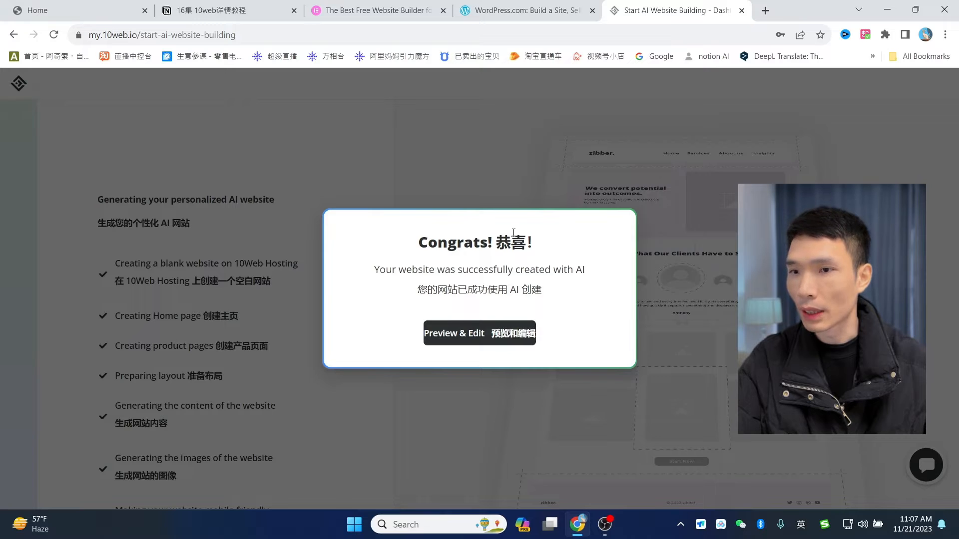
{"action": "left_click", "coordinate": [465, 344]}
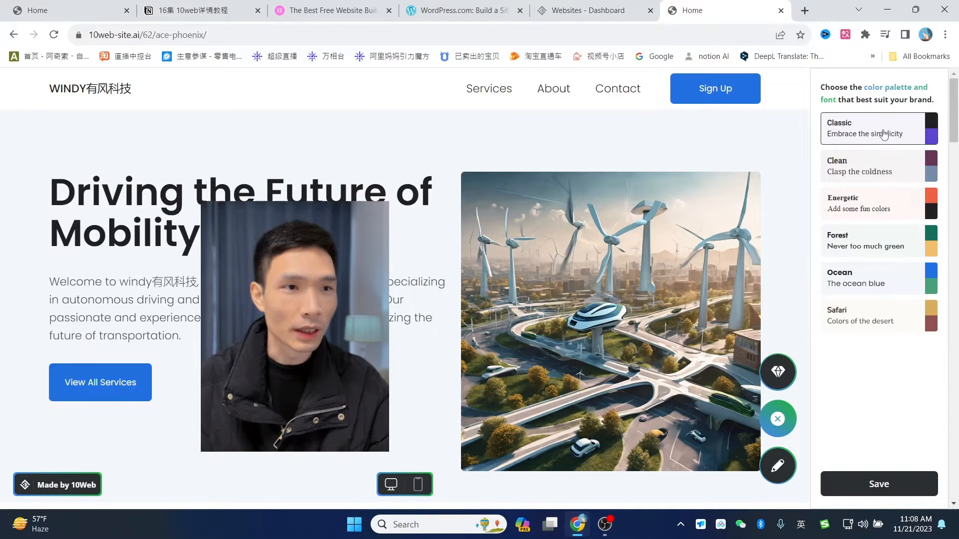
- Try the Classic, Clean, Energetic, Forest, Ocean and Safari color palettes on the generated homepage
{"action": "left_click", "coordinate": [883, 134]}
{"action": "left_click", "coordinate": [879, 169]}
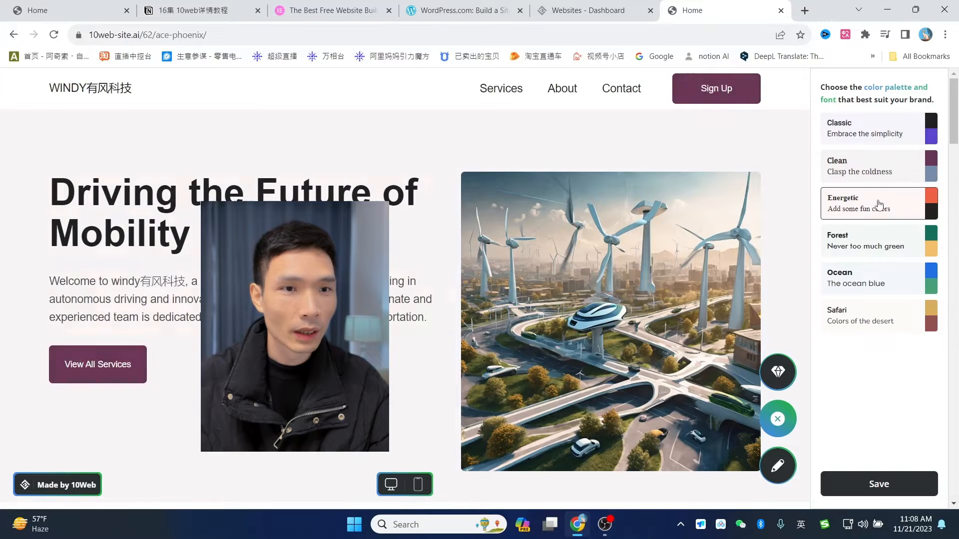
{"action": "left_click", "coordinate": [879, 203]}
{"action": "left_click", "coordinate": [875, 242]}
{"action": "left_click", "coordinate": [875, 276]}
{"action": "left_click", "coordinate": [873, 321]}
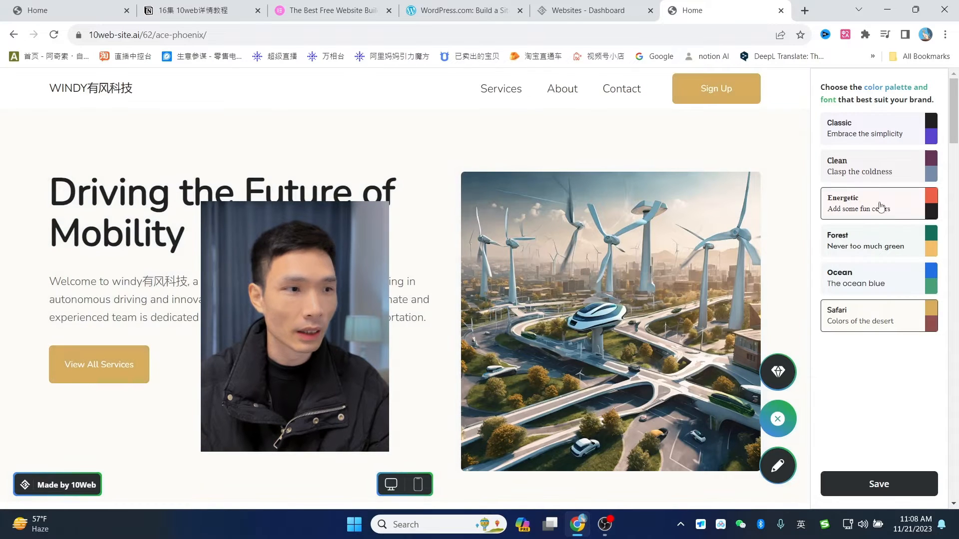
- Compare the Clean and Energetic palettes again, choose Classic, try to save it and dismiss the upgrade offer
{"action": "left_click", "coordinate": [879, 131]}
{"action": "left_click", "coordinate": [880, 168]}
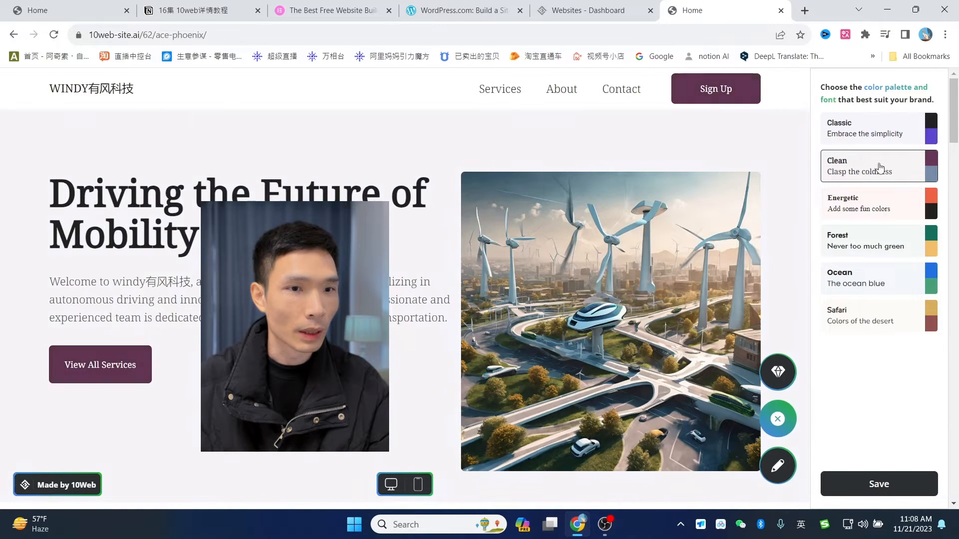
{"action": "left_click", "coordinate": [877, 206]}
{"action": "left_click", "coordinate": [874, 131]}
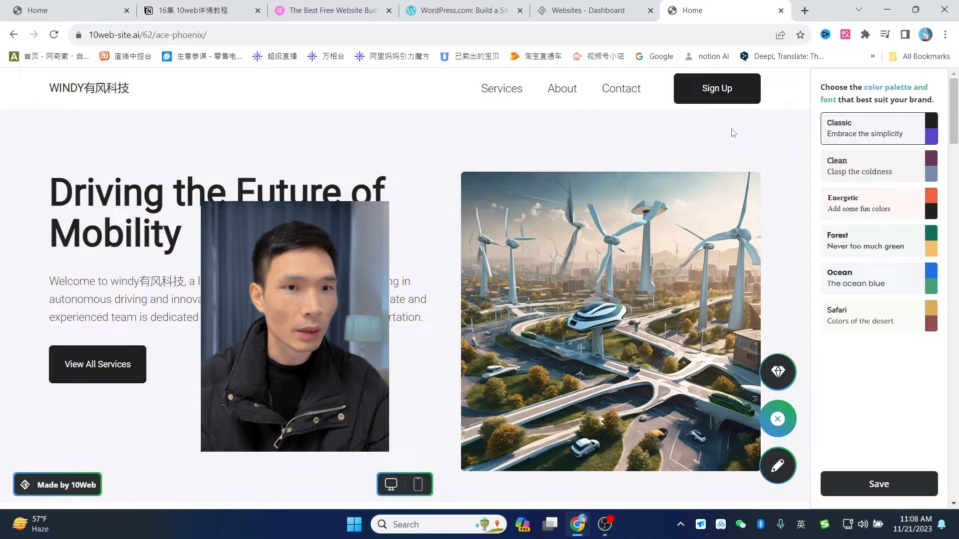
{"action": "left_click", "coordinate": [880, 490]}
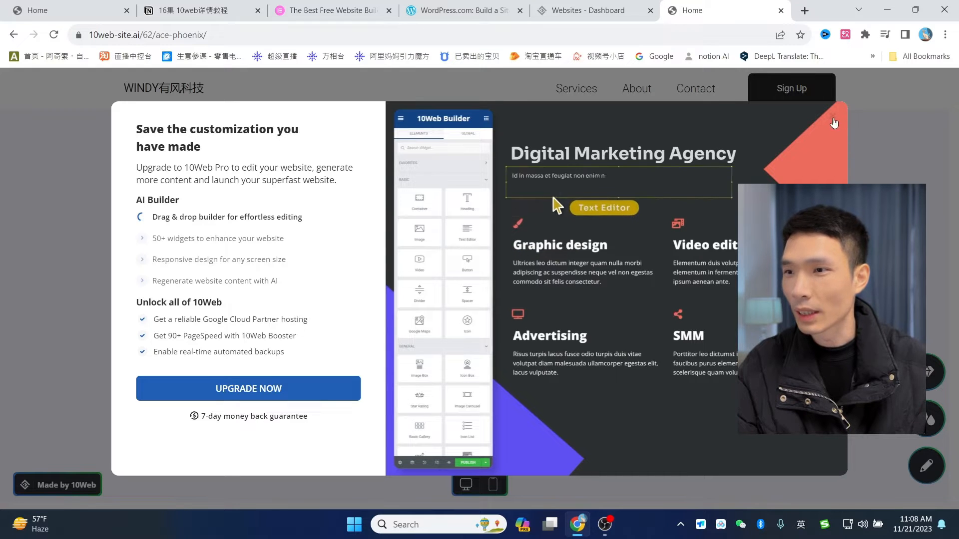
{"action": "left_click", "coordinate": [833, 123]}
- Examine the desktop homepage from the hero section through the featured logos and ratings to the services section
{"action": "scroll", "coordinate": [599, 302], "scroll_direction": "down", "scroll_amount": 2}
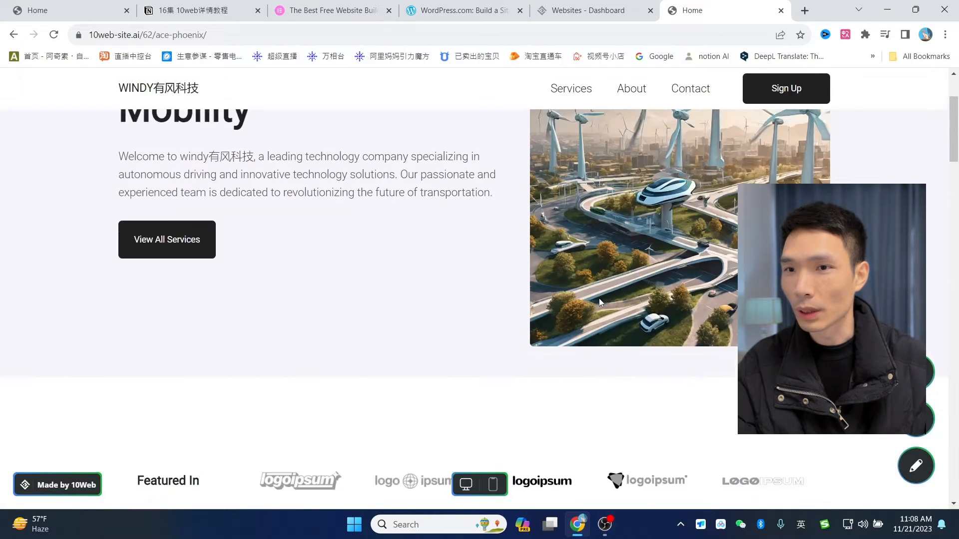
{"action": "scroll", "coordinate": [599, 302], "scroll_direction": "up", "scroll_amount": 2}
{"action": "scroll", "coordinate": [593, 218], "scroll_direction": "down", "scroll_amount": 6}
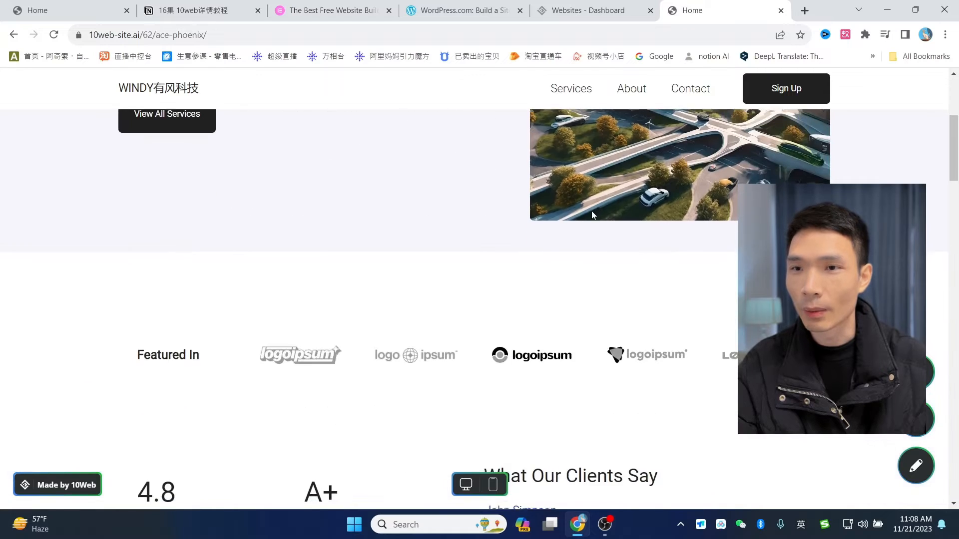
{"action": "left_click_drag", "start_coordinate": [20, 223], "coordinate": [711, 224]}
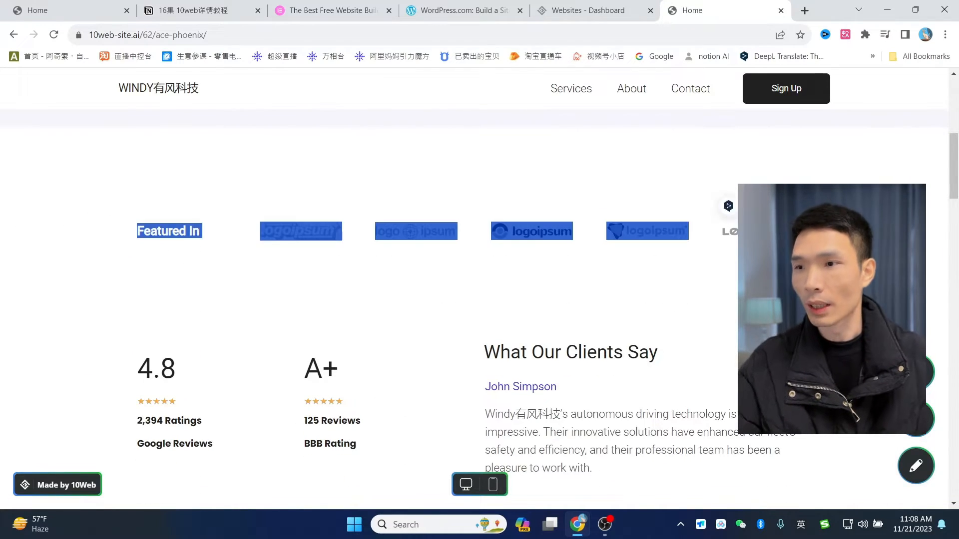
{"action": "left_click", "coordinate": [524, 270]}
{"action": "scroll", "coordinate": [492, 243], "scroll_direction": "down", "scroll_amount": 3}
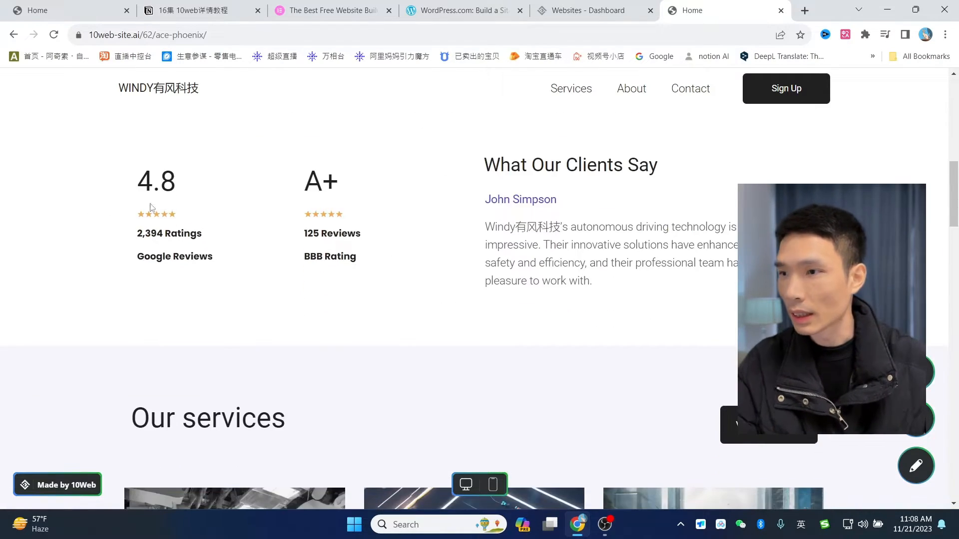
{"action": "scroll", "coordinate": [598, 191], "scroll_direction": "down", "scroll_amount": 4}
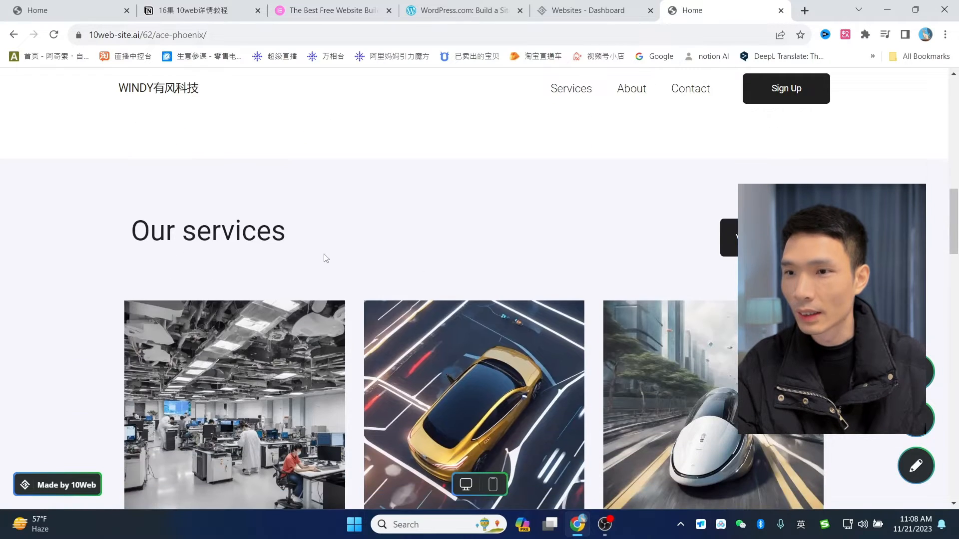
{"action": "scroll", "coordinate": [587, 274], "scroll_direction": "down", "scroll_amount": 2}
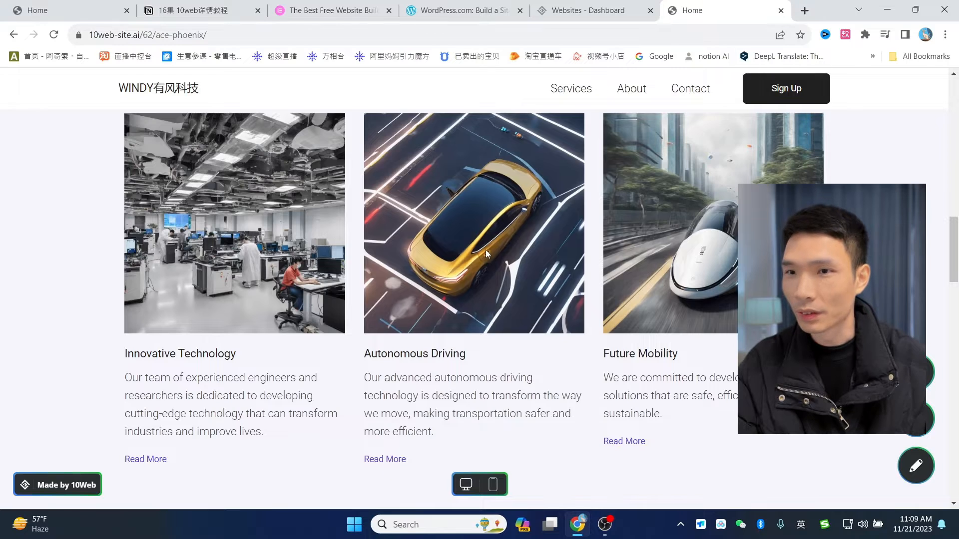
{"action": "scroll", "coordinate": [486, 250], "scroll_direction": "up", "scroll_amount": 1}
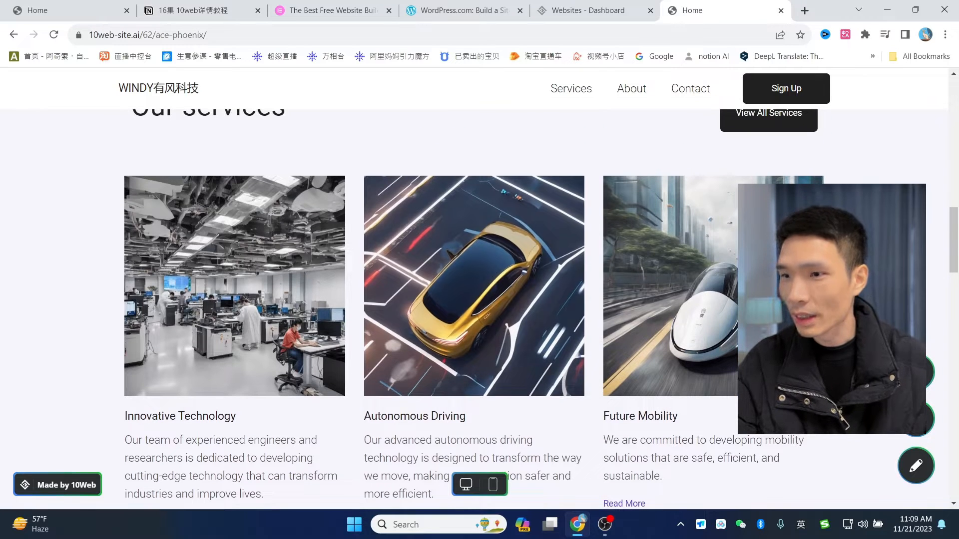
{"action": "scroll", "coordinate": [479, 299], "scroll_direction": "down", "scroll_amount": 1}
{"action": "scroll", "coordinate": [479, 300], "scroll_direction": "up", "scroll_amount": 2}
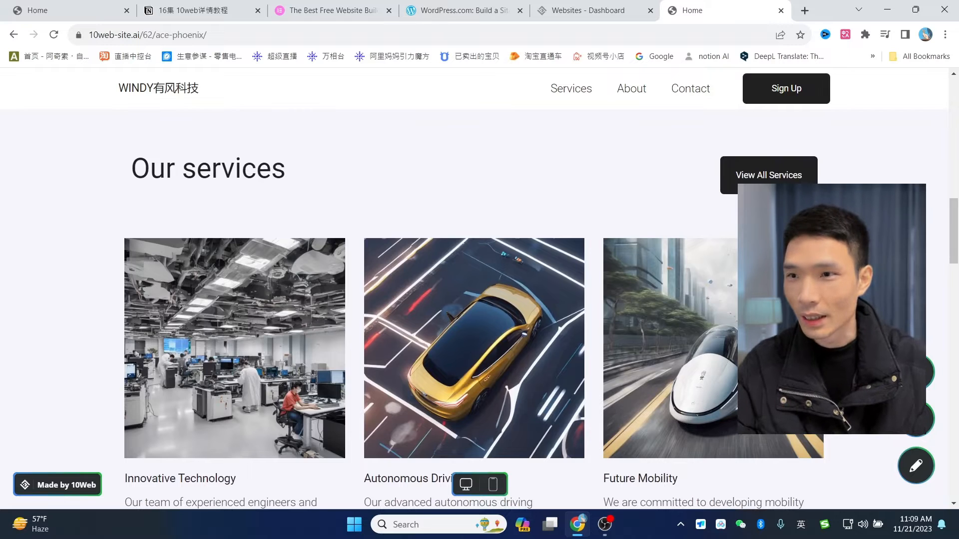
- Examine the rest of the desktop homepage, from features and benefits through the client testimonials to the newsletter form, dismissing the upgrade offer
{"action": "scroll", "coordinate": [274, 259], "scroll_direction": "down", "scroll_amount": 5}
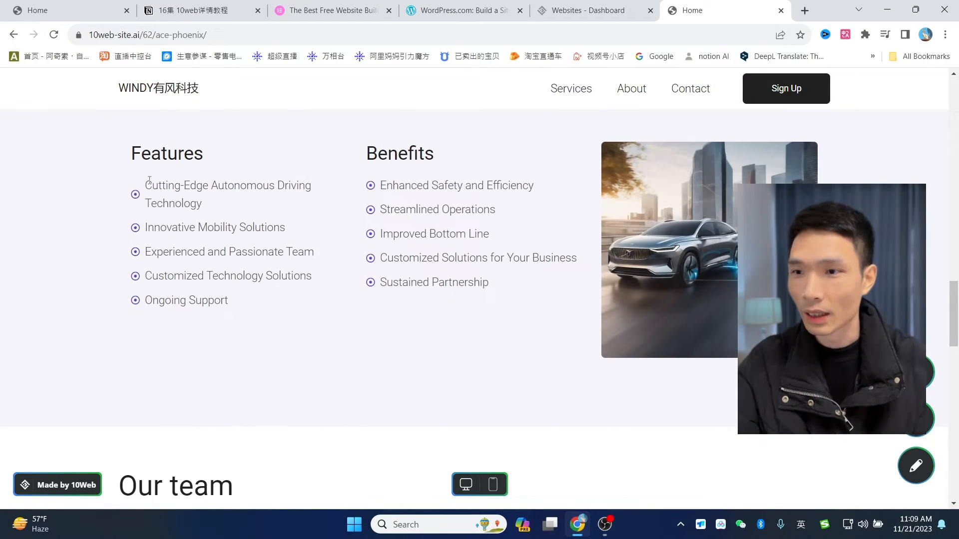
{"action": "left_click_drag", "start_coordinate": [150, 179], "coordinate": [202, 205]}
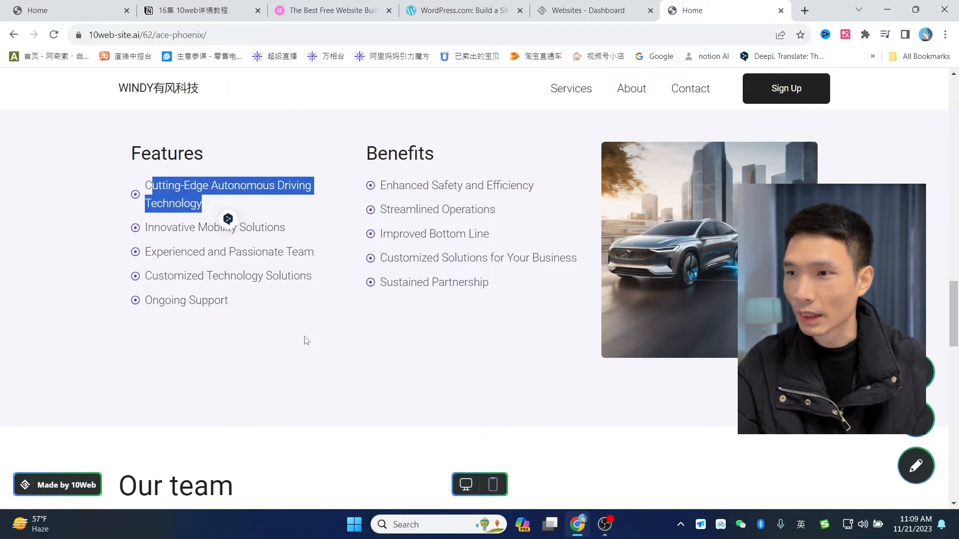
{"action": "left_click", "coordinate": [355, 313]}
{"action": "scroll", "coordinate": [390, 308], "scroll_direction": "down", "scroll_amount": 6}
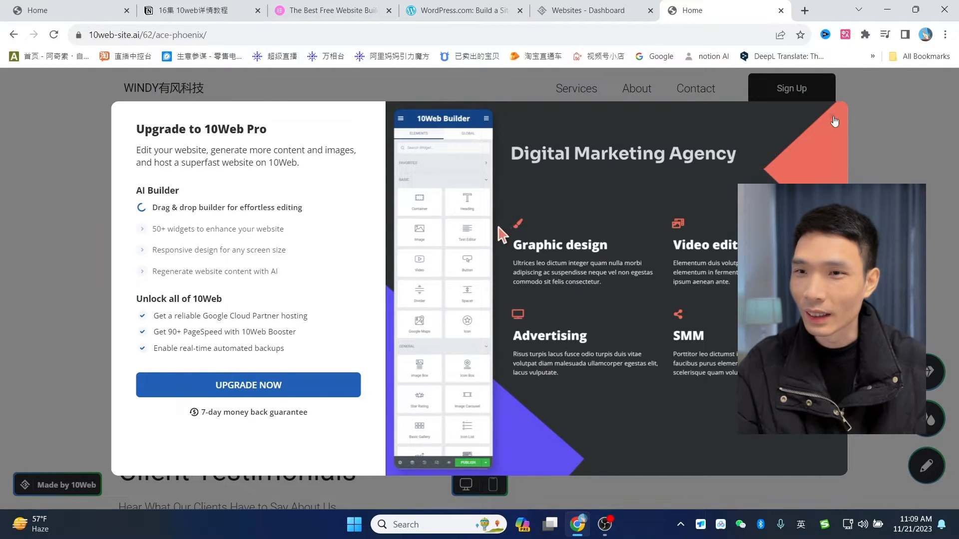
{"action": "left_click", "coordinate": [833, 122]}
{"action": "scroll", "coordinate": [834, 121], "scroll_direction": "down", "scroll_amount": 7}
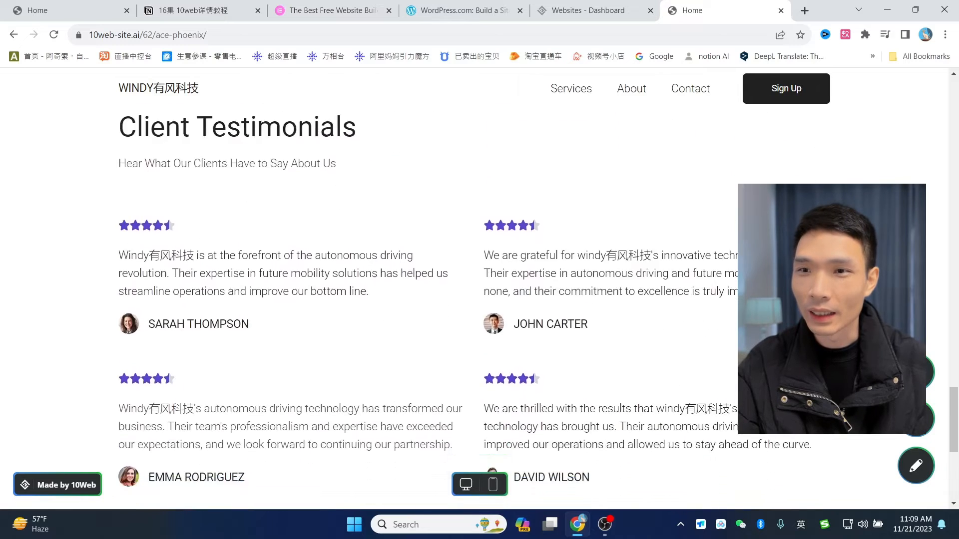
{"action": "scroll", "coordinate": [674, 261], "scroll_direction": "down", "scroll_amount": 5}
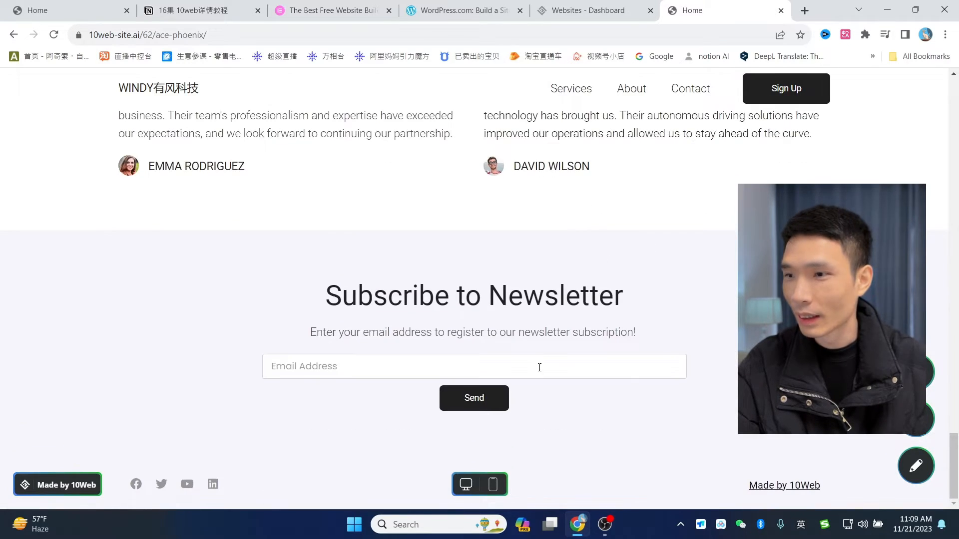
{"action": "left_click", "coordinate": [539, 367]}
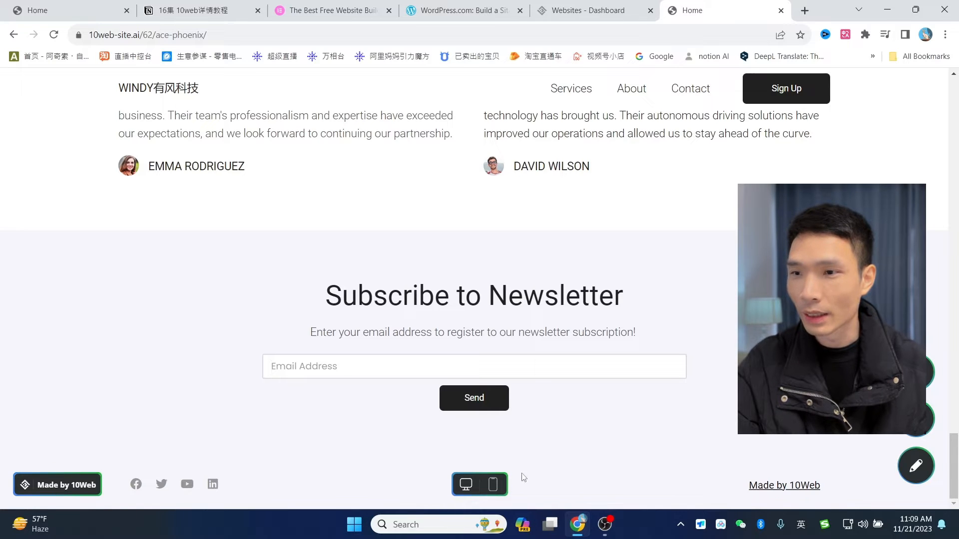
- Switch the site preview to the mobile layout and look through its sections down to the client testimonials
{"action": "left_click", "coordinate": [492, 488]}
{"action": "scroll", "coordinate": [512, 263], "scroll_direction": "down", "scroll_amount": 15}
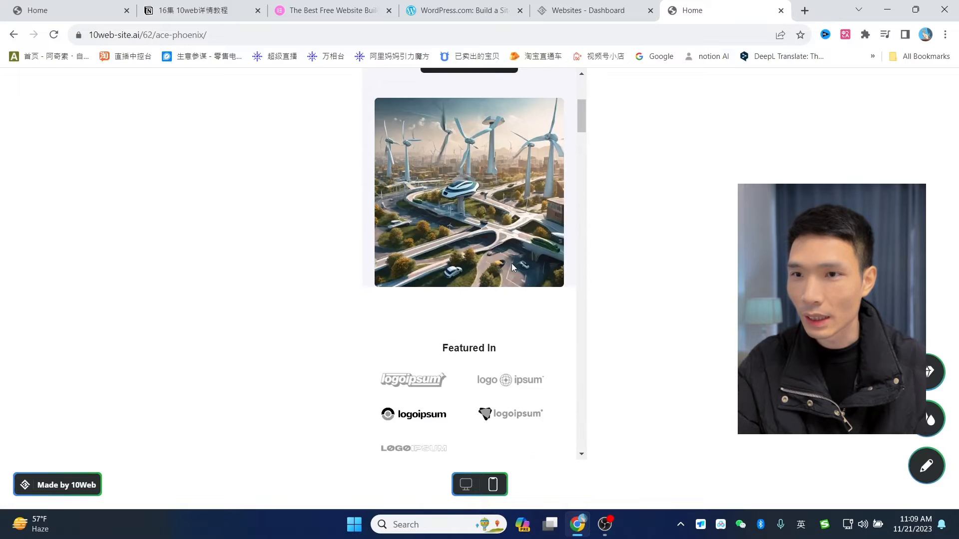
{"action": "scroll", "coordinate": [514, 267], "scroll_direction": "down", "scroll_amount": 15}
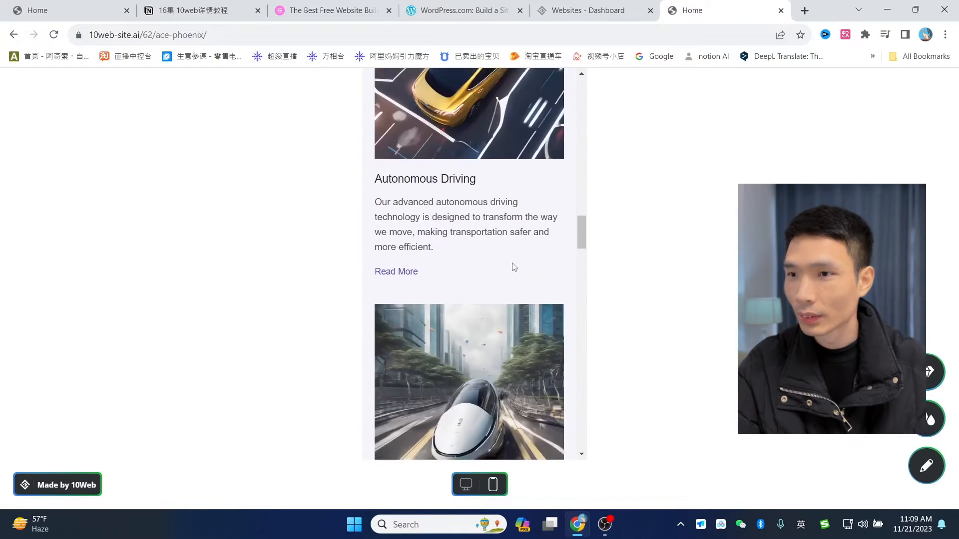
{"action": "scroll", "coordinate": [509, 288], "scroll_direction": "down", "scroll_amount": 12}
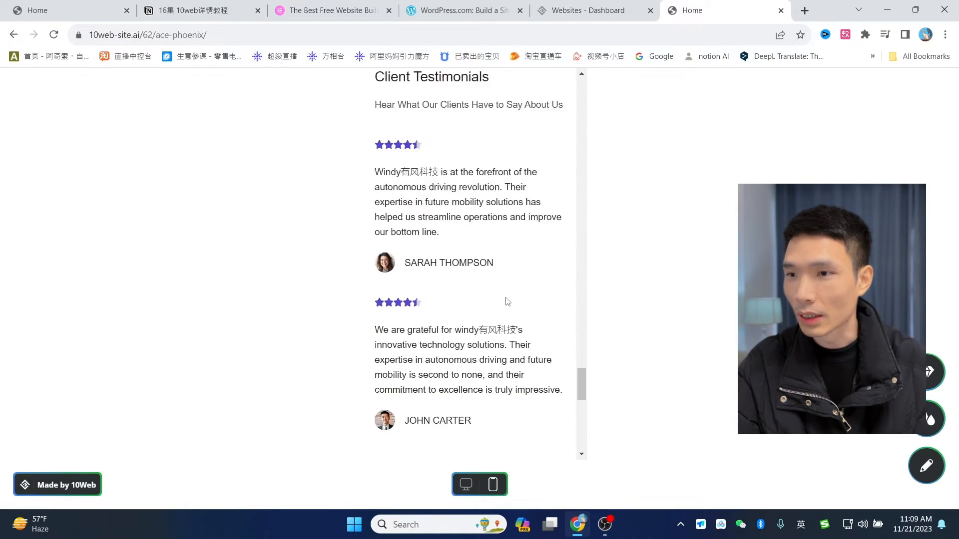
- Switch the site preview back to the desktop layout and return to the homepage's hero section
{"action": "left_click", "coordinate": [473, 481]}
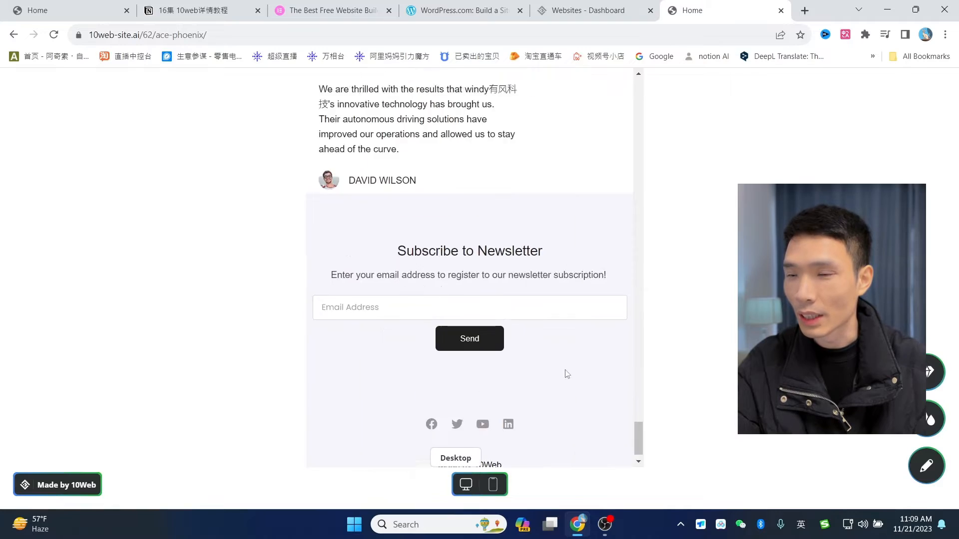
{"action": "scroll", "coordinate": [567, 375], "scroll_direction": "up", "scroll_amount": 10}
{"action": "scroll", "coordinate": [666, 295], "scroll_direction": "up", "scroll_amount": 15}
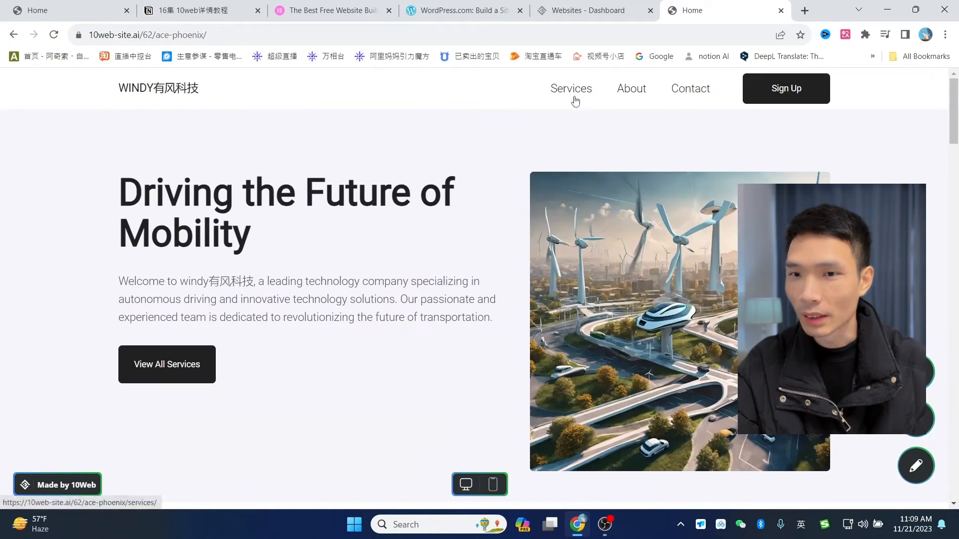
- Open the site's Services page and examine the service cards and the client reviews
{"action": "left_click", "coordinate": [570, 89]}
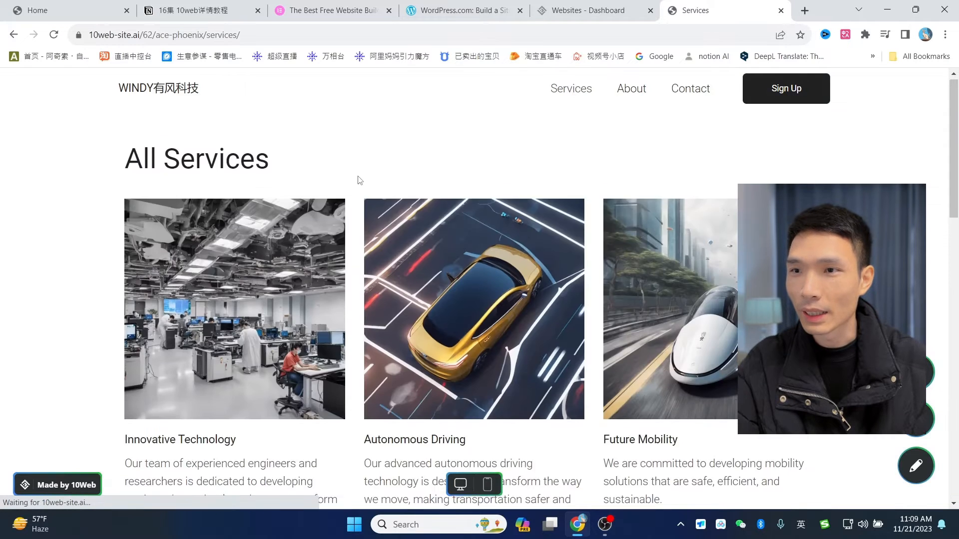
{"action": "scroll", "coordinate": [422, 220], "scroll_direction": "down", "scroll_amount": 4}
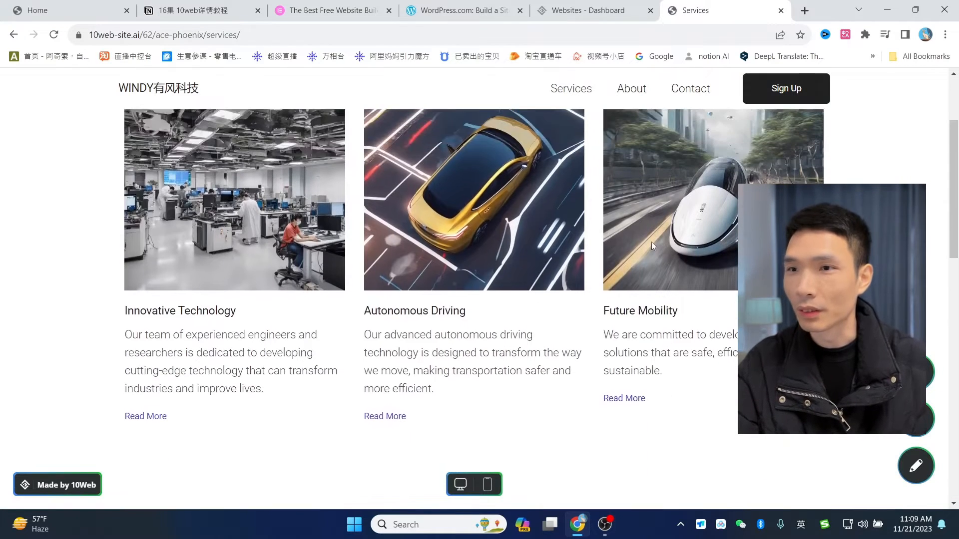
{"action": "scroll", "coordinate": [706, 247], "scroll_direction": "down", "scroll_amount": 6}
{"action": "scroll", "coordinate": [579, 239], "scroll_direction": "down", "scroll_amount": 8}
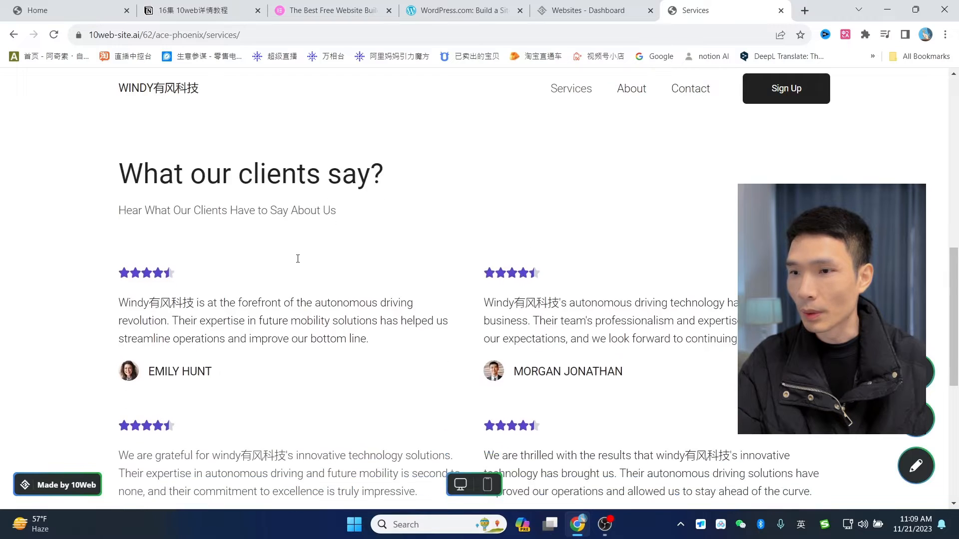
{"action": "scroll", "coordinate": [708, 278], "scroll_direction": "up", "scroll_amount": 6}
{"action": "scroll", "coordinate": [708, 279], "scroll_direction": "up", "scroll_amount": 10}
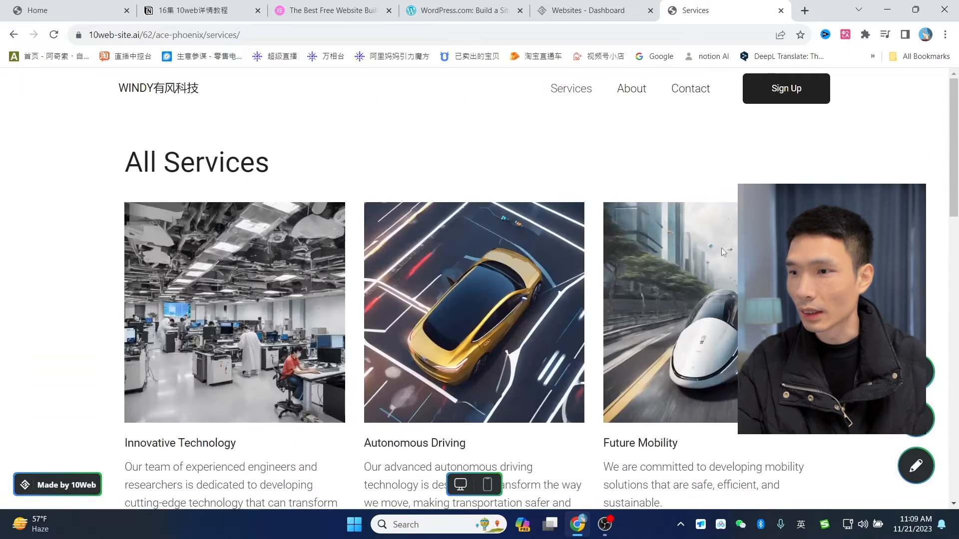
- Open the site's About page and examine it from the mission statement through the team section to the client testimonials
{"action": "left_click", "coordinate": [627, 102]}
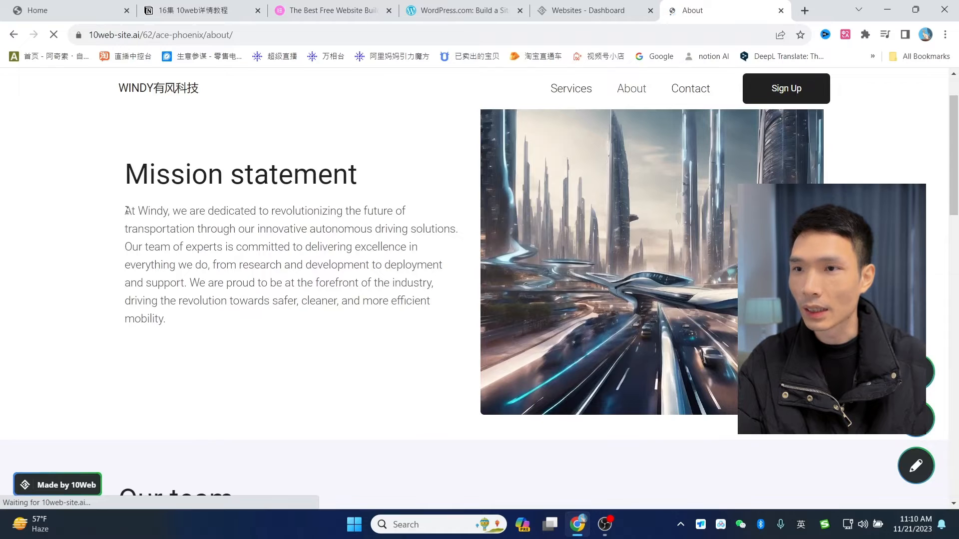
{"action": "left_click_drag", "start_coordinate": [126, 210], "coordinate": [300, 305]}
{"action": "left_click", "coordinate": [227, 205]}
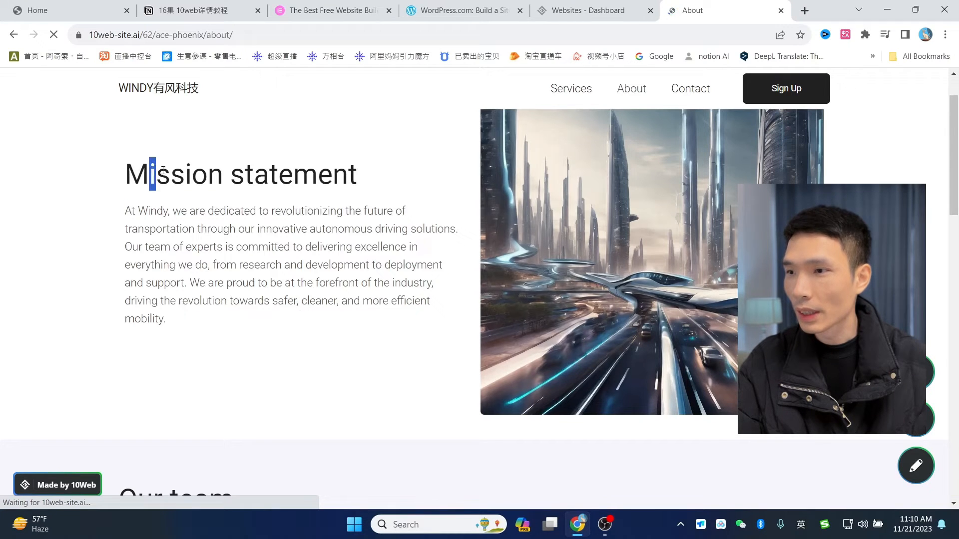
{"action": "left_click_drag", "start_coordinate": [163, 171], "coordinate": [332, 269]}
{"action": "left_click", "coordinate": [294, 294]}
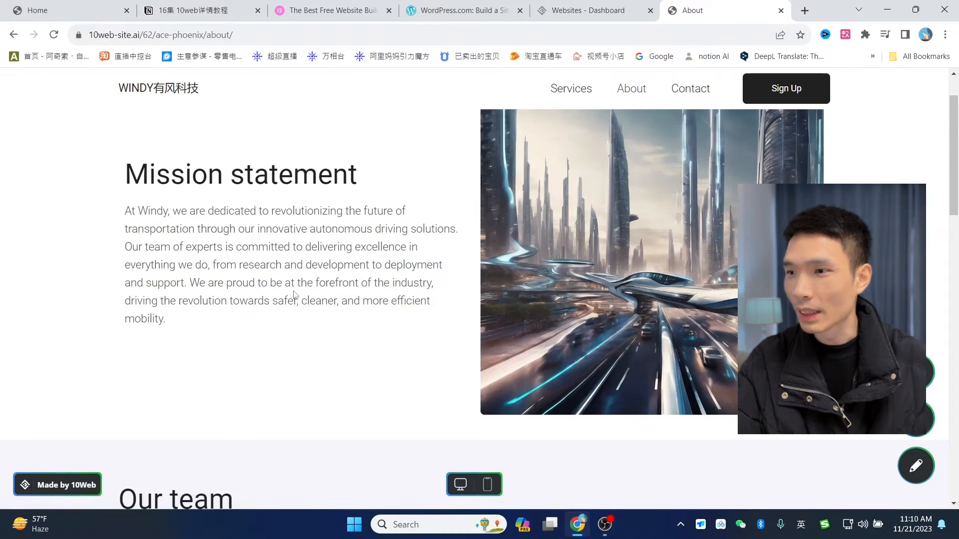
{"action": "scroll", "coordinate": [294, 295], "scroll_direction": "down", "scroll_amount": 12}
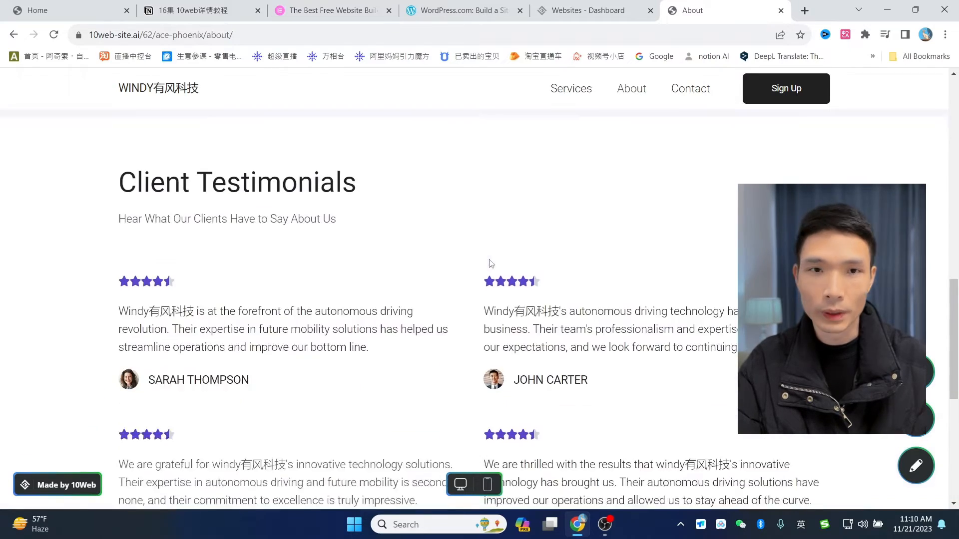
{"action": "scroll", "coordinate": [489, 264], "scroll_direction": "down", "scroll_amount": 5}
{"action": "scroll", "coordinate": [704, 103], "scroll_direction": "up", "scroll_amount": 15}
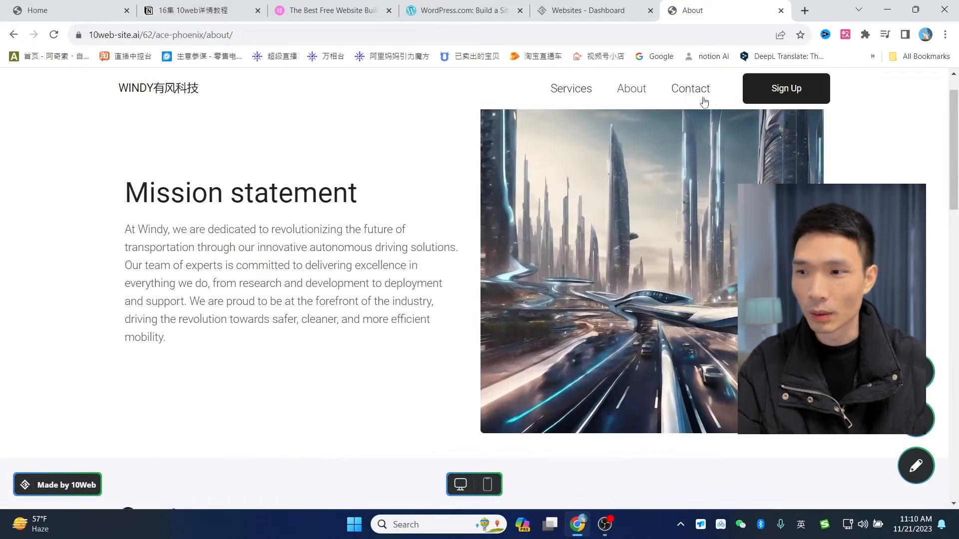
- Examine the Contact page's introduction, contact details, map and message form, and return to the homepage
{"action": "left_click", "coordinate": [689, 95]}
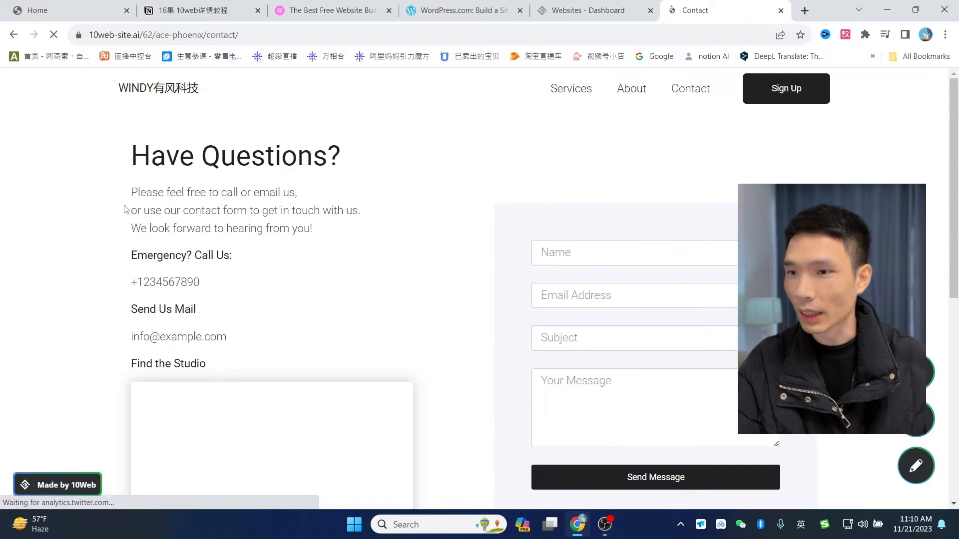
{"action": "left_click_drag", "start_coordinate": [137, 192], "coordinate": [270, 194]}
{"action": "left_click", "coordinate": [199, 277]}
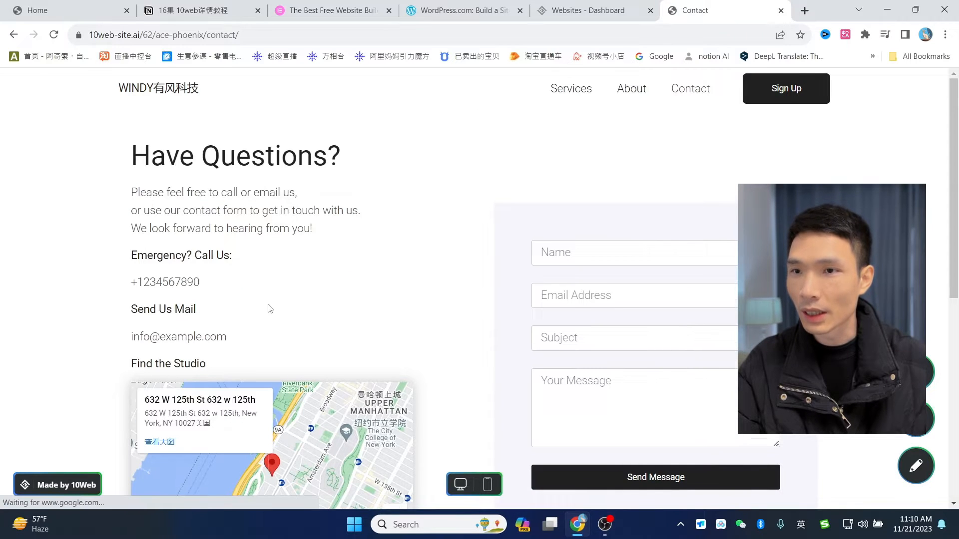
{"action": "scroll", "coordinate": [270, 308], "scroll_direction": "down", "scroll_amount": 2}
{"action": "scroll", "coordinate": [392, 307], "scroll_direction": "up", "scroll_amount": 2}
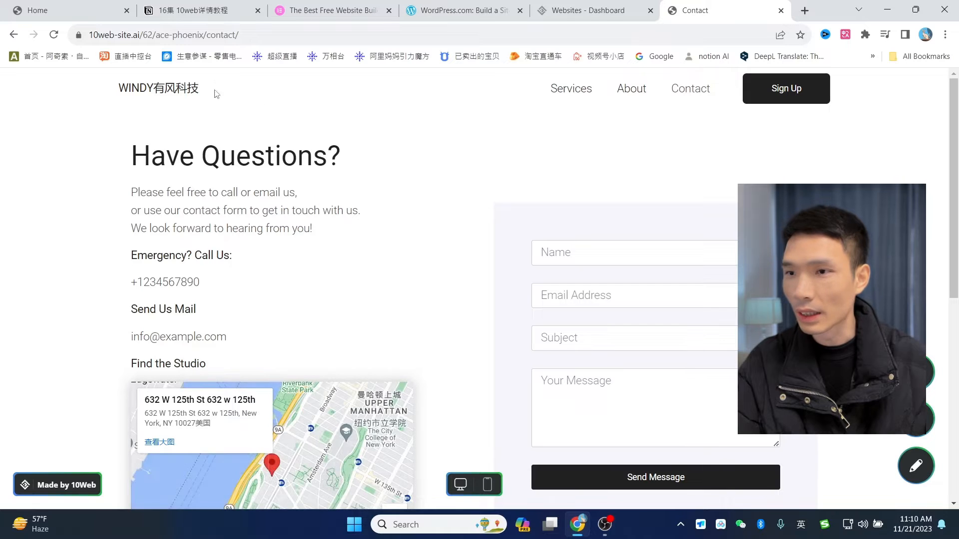
{"action": "left_click", "coordinate": [195, 90]}
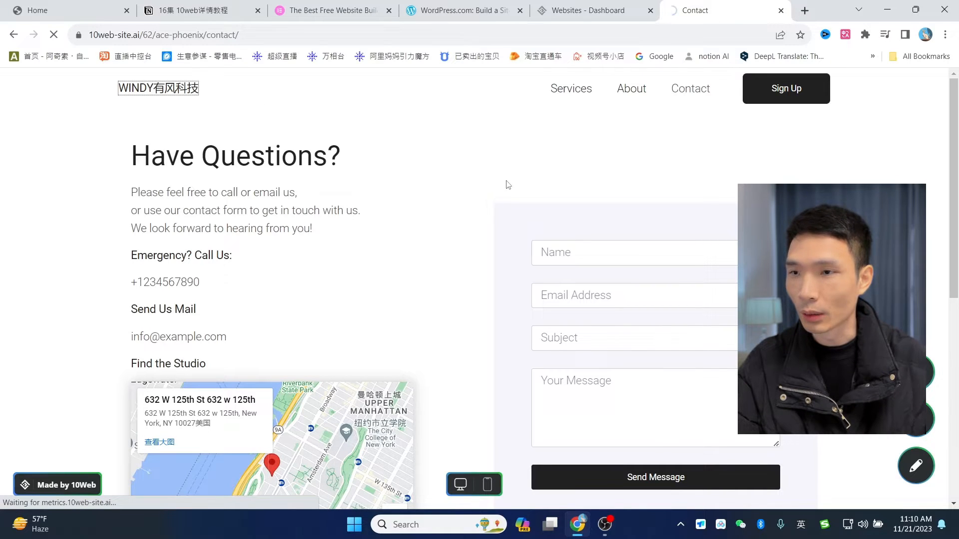
- In the 10Web dashboard, dismiss the upgrade plans and open the AI Builder management page of the windy有风科技 website
{"action": "left_click", "coordinate": [589, 10]}
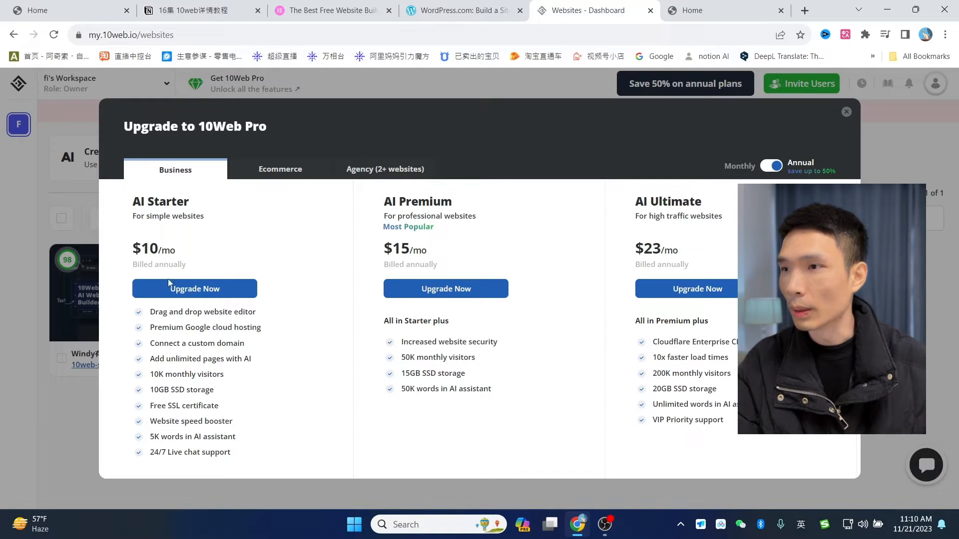
{"action": "left_click", "coordinate": [846, 113]}
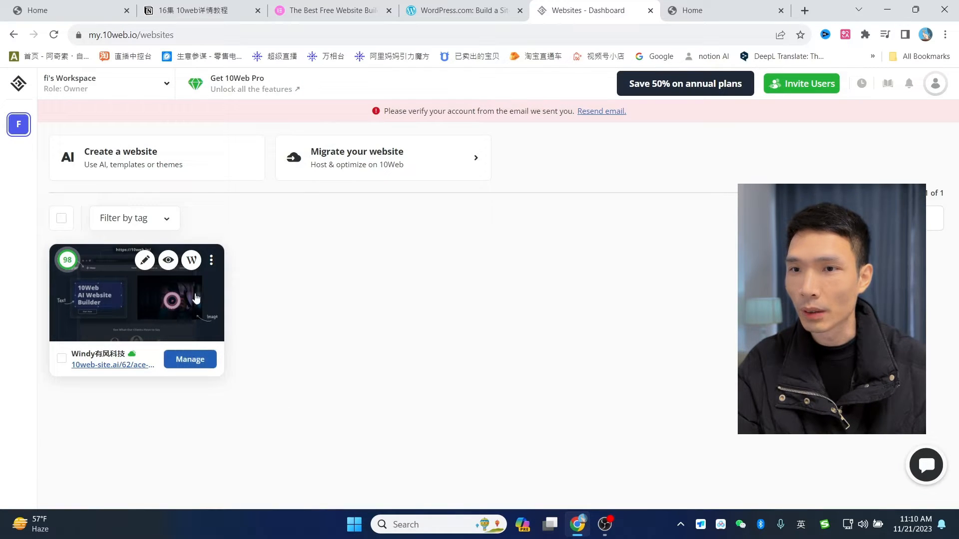
{"action": "left_click", "coordinate": [188, 365]}
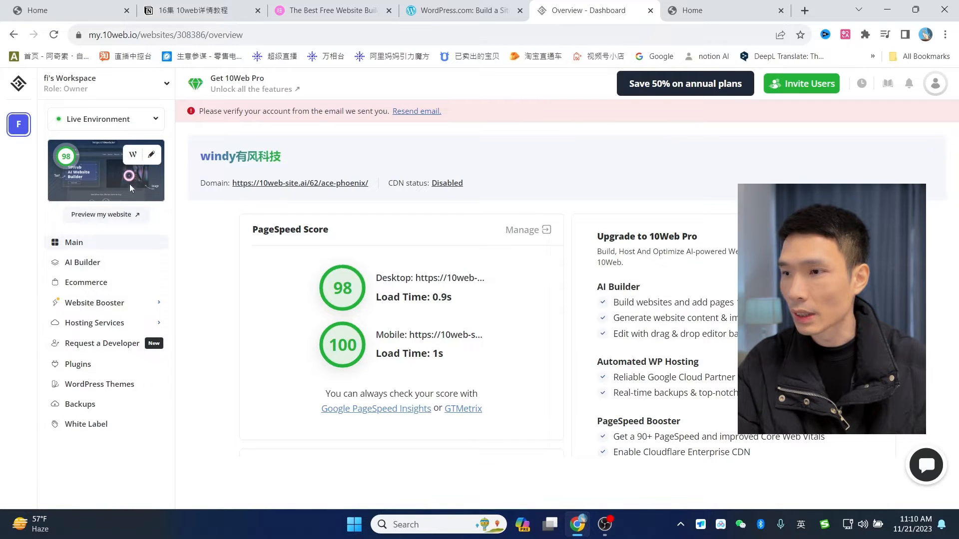
{"action": "left_click", "coordinate": [88, 266]}
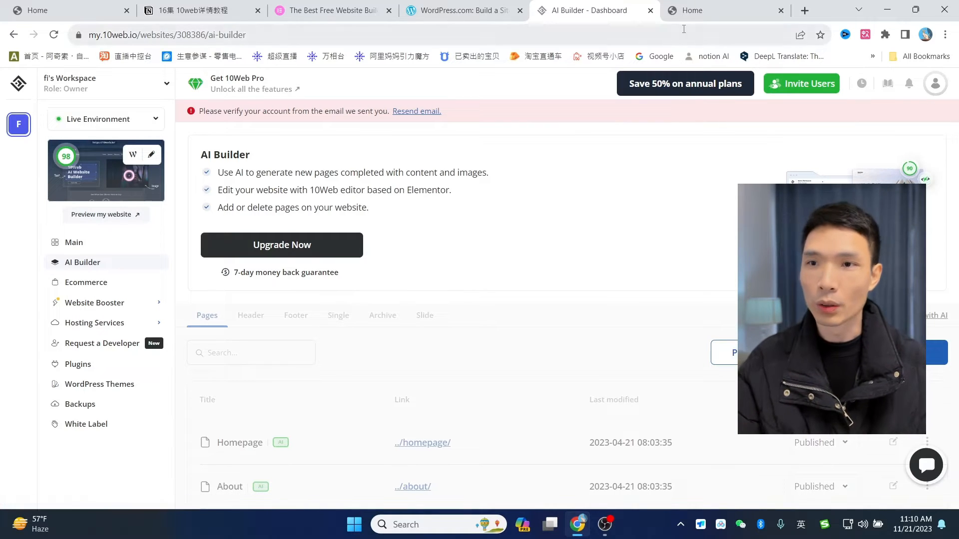
- Try to edit the homepage from the site preview and read the money-back guarantee in the upgrade offer
{"action": "left_click", "coordinate": [709, 11]}
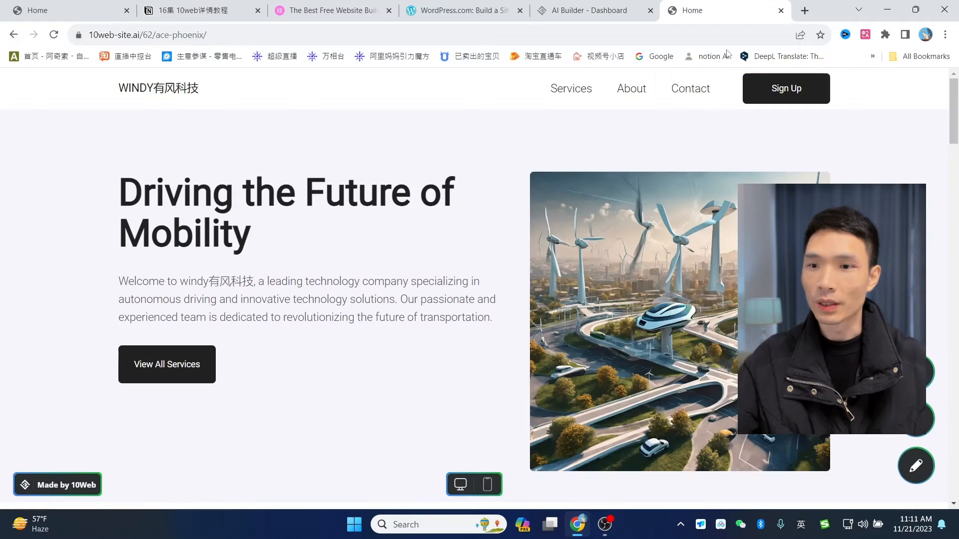
{"action": "left_click", "coordinate": [916, 466]}
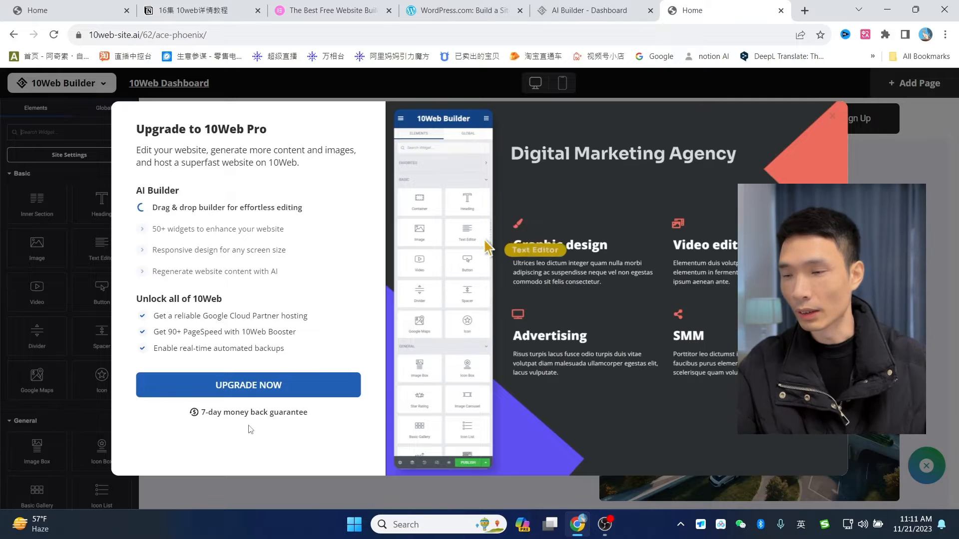
{"action": "left_click_drag", "start_coordinate": [307, 413], "coordinate": [199, 413]}
{"action": "left_click", "coordinate": [278, 458]}
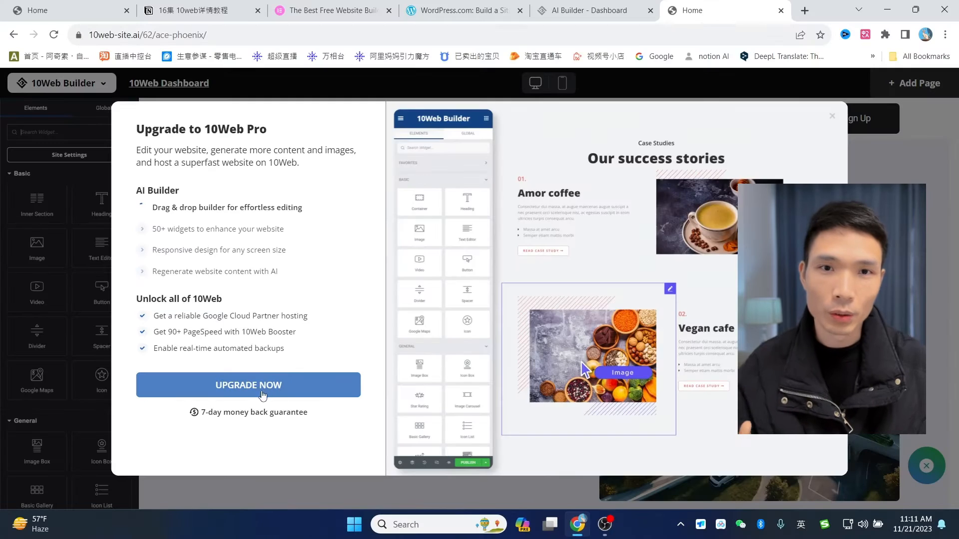
- Open the 10Web Pro plans, switch to monthly billing and compare the Business, Ecommerce and Agency offers
{"action": "left_click", "coordinate": [292, 386]}
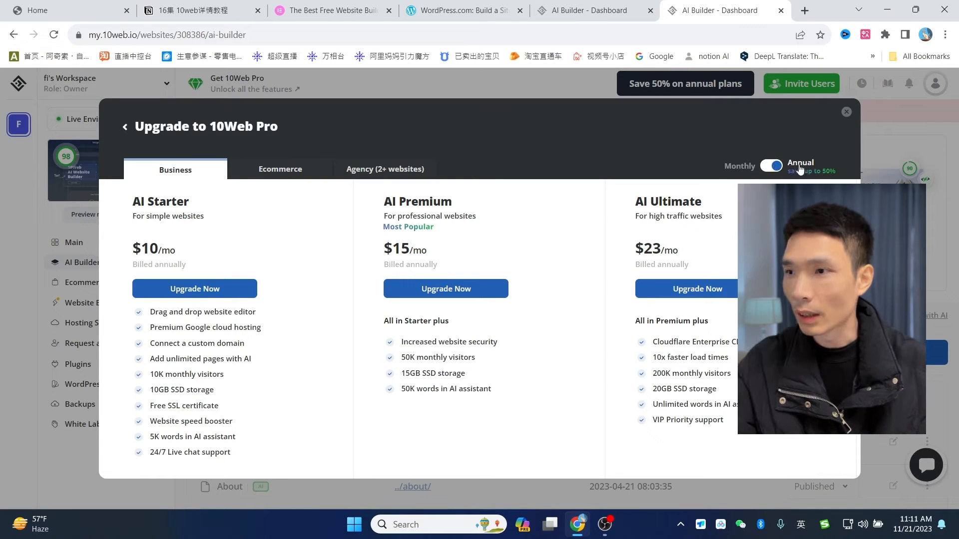
{"action": "left_click", "coordinate": [770, 169]}
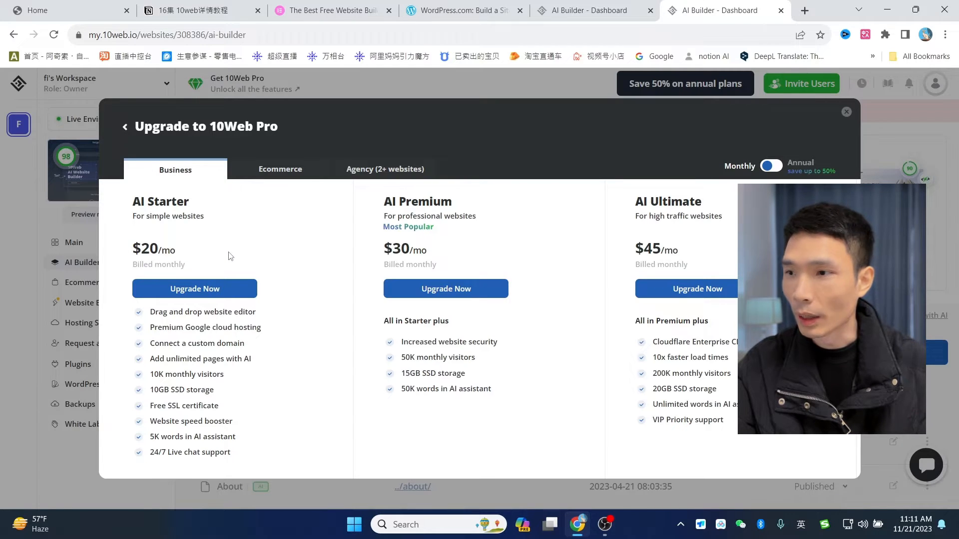
{"action": "left_click", "coordinate": [269, 175]}
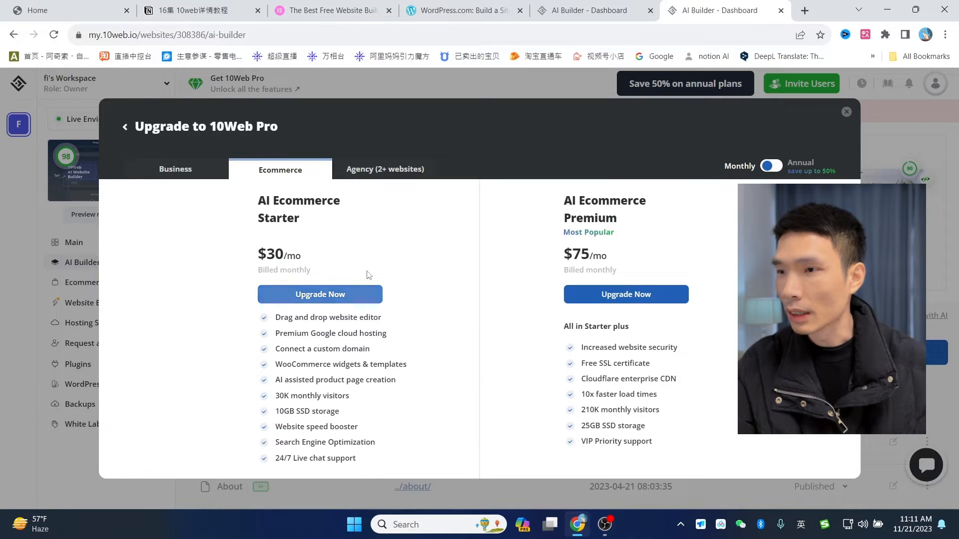
{"action": "left_click", "coordinate": [378, 174]}
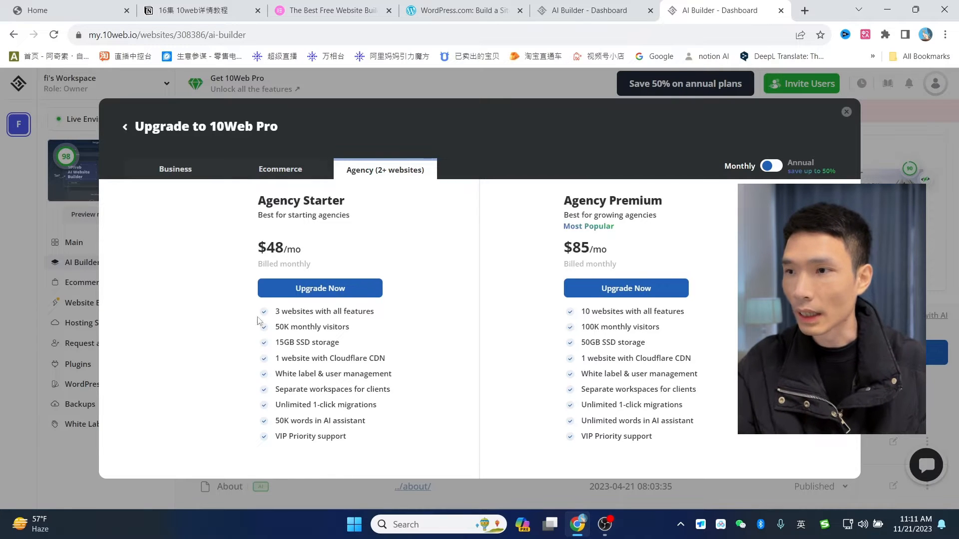
{"action": "left_click", "coordinate": [179, 179]}
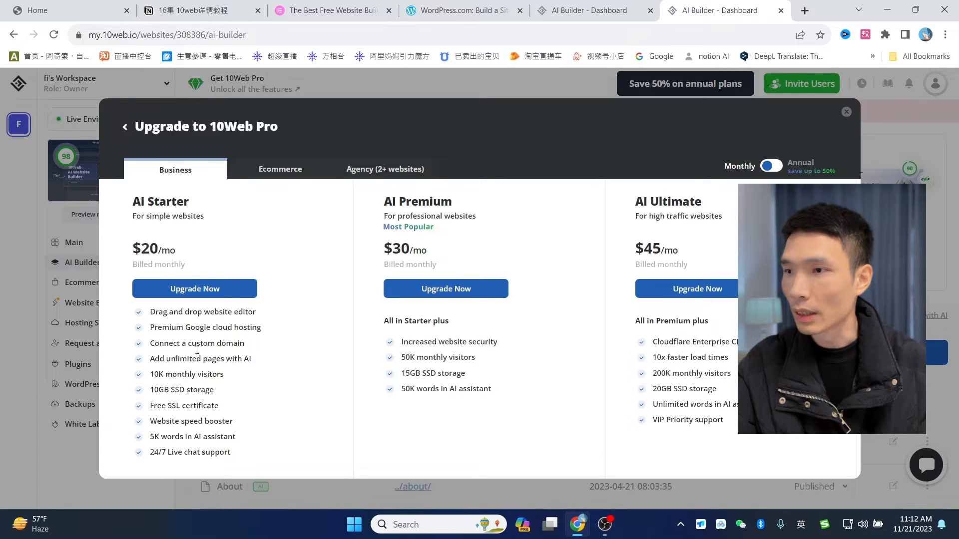
- Choose the monthly AI Starter plan, select PayPal as the payment method and proceed through the PayPal login
{"action": "left_click", "coordinate": [202, 289]}
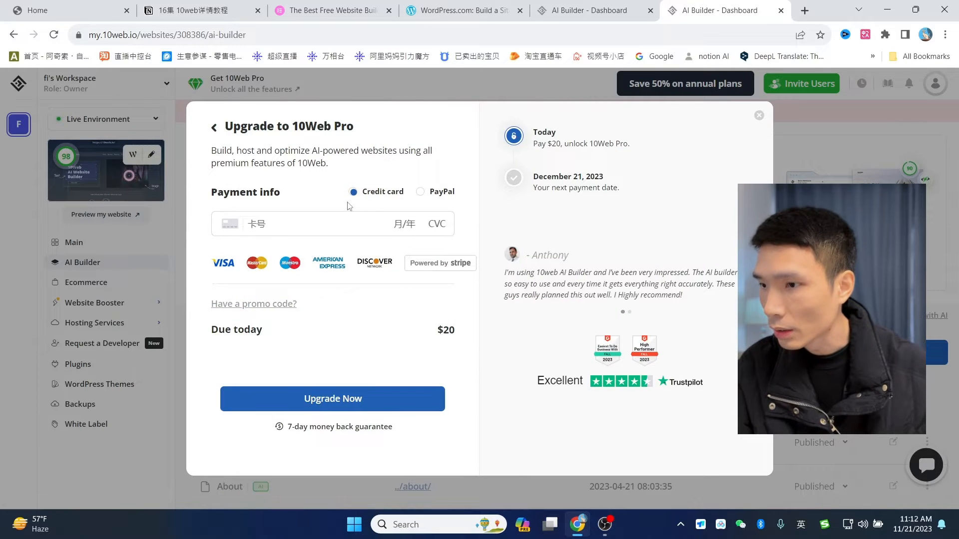
{"action": "left_click", "coordinate": [421, 193]}
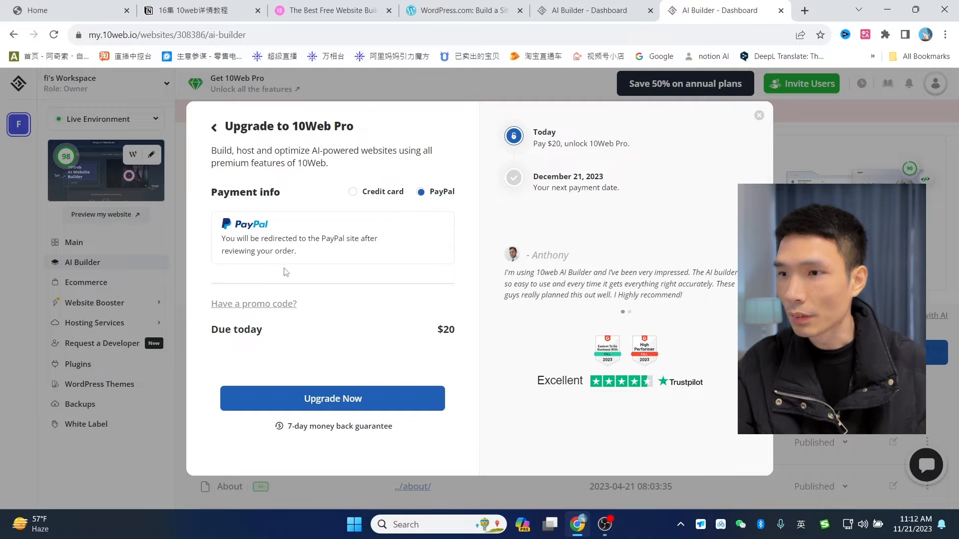
{"action": "left_click", "coordinate": [330, 400]}
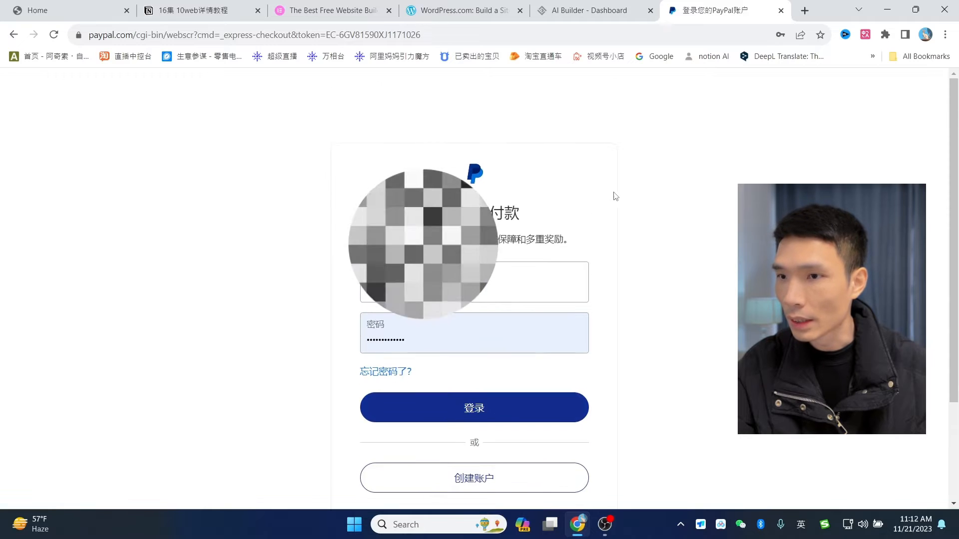
{"action": "left_click", "coordinate": [472, 351]}
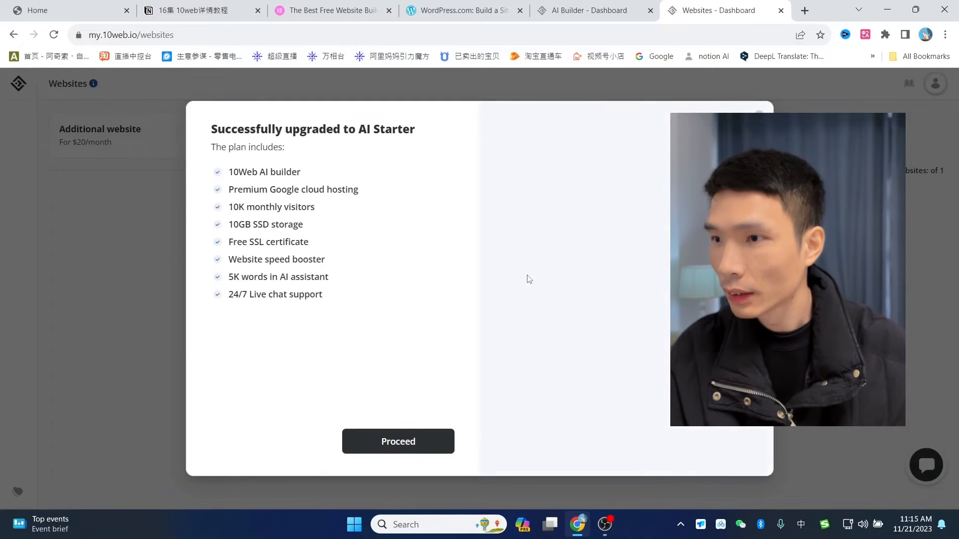
- Open the upgraded website's homepage in the drag-and-drop editor and start the guided tour
{"action": "left_click_drag", "start_coordinate": [222, 129], "coordinate": [426, 131]}
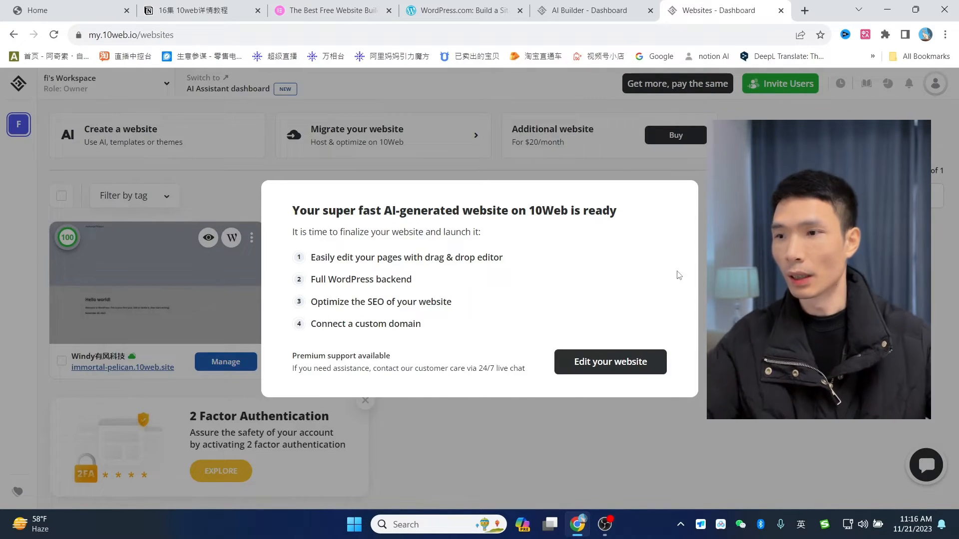
{"action": "left_click", "coordinate": [598, 369]}
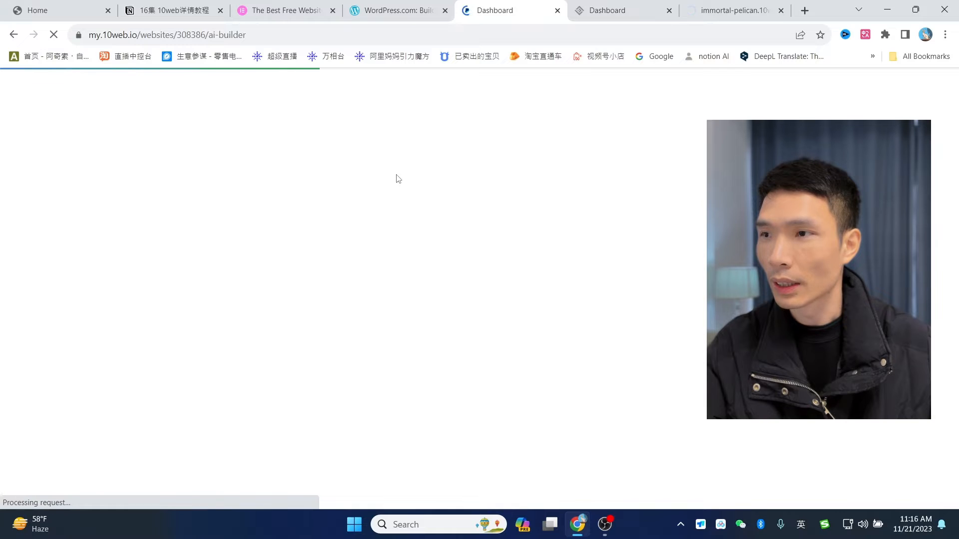
{"action": "left_click", "coordinate": [669, 10]}
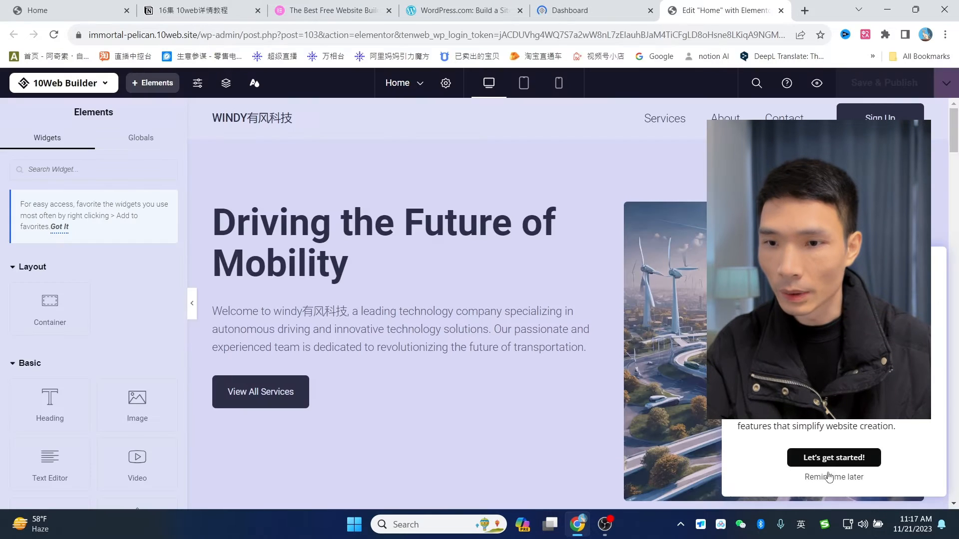
{"action": "left_click", "coordinate": [833, 458]}
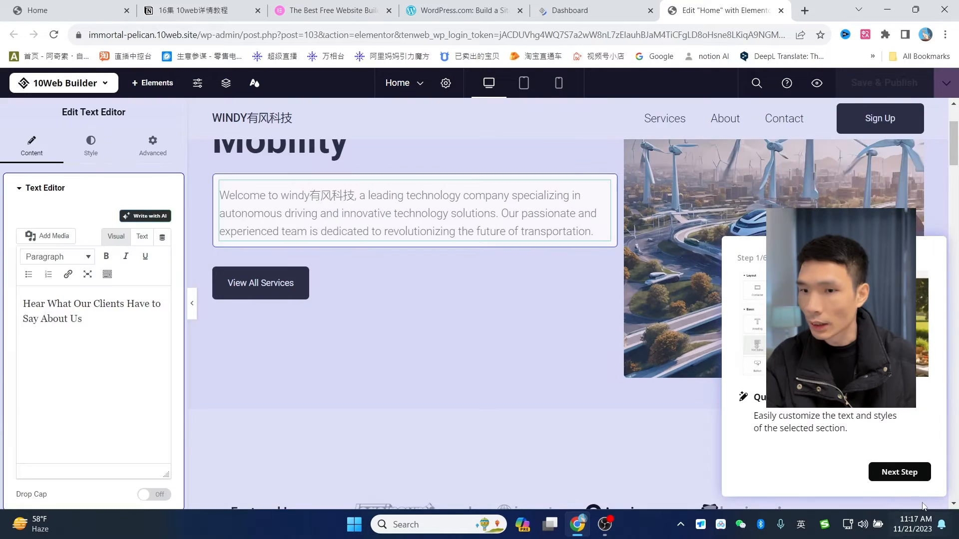
- Go through the remaining guided tour steps and replace the homepage hero heading with "windy有风未来汽车"
{"action": "left_click", "coordinate": [898, 471]}
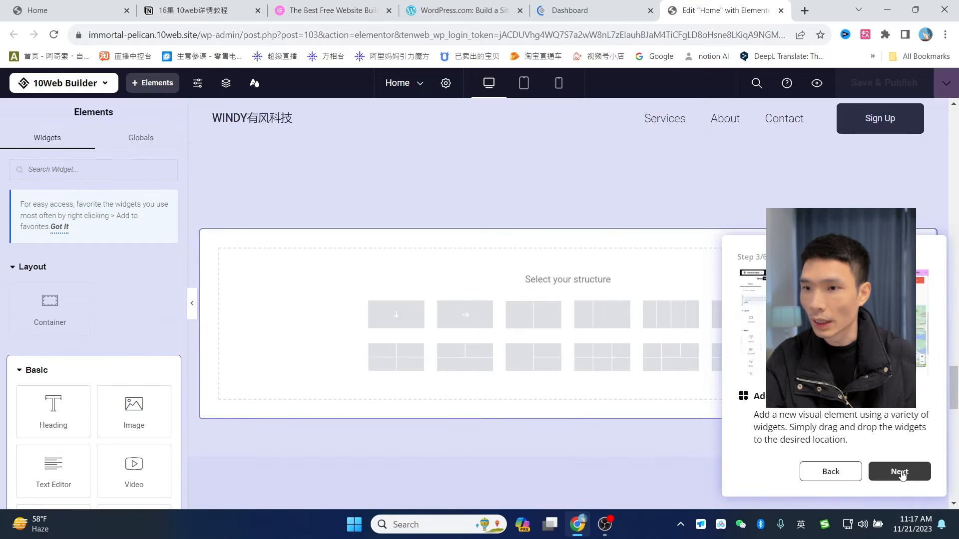
{"action": "left_click", "coordinate": [899, 472]}
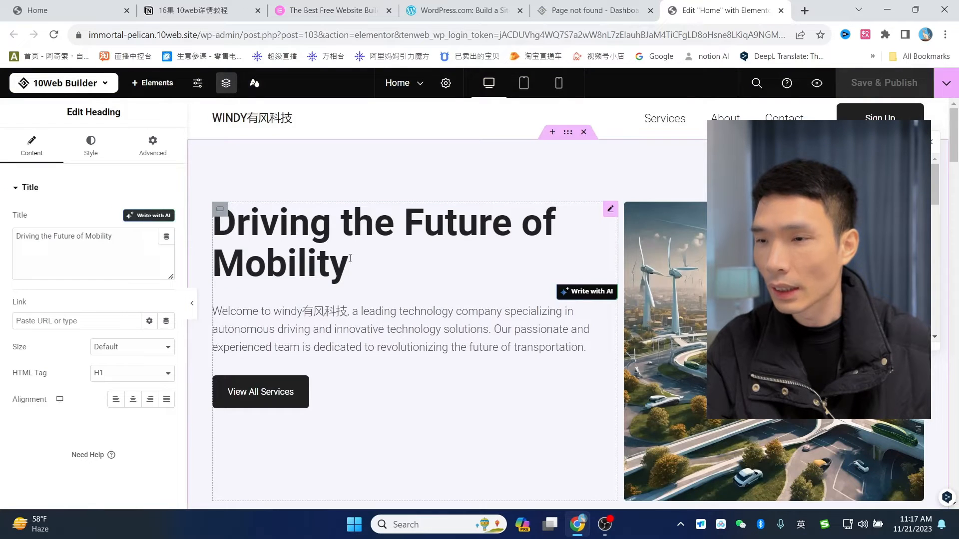
{"action": "left_click_drag", "start_coordinate": [366, 271], "coordinate": [233, 239]}
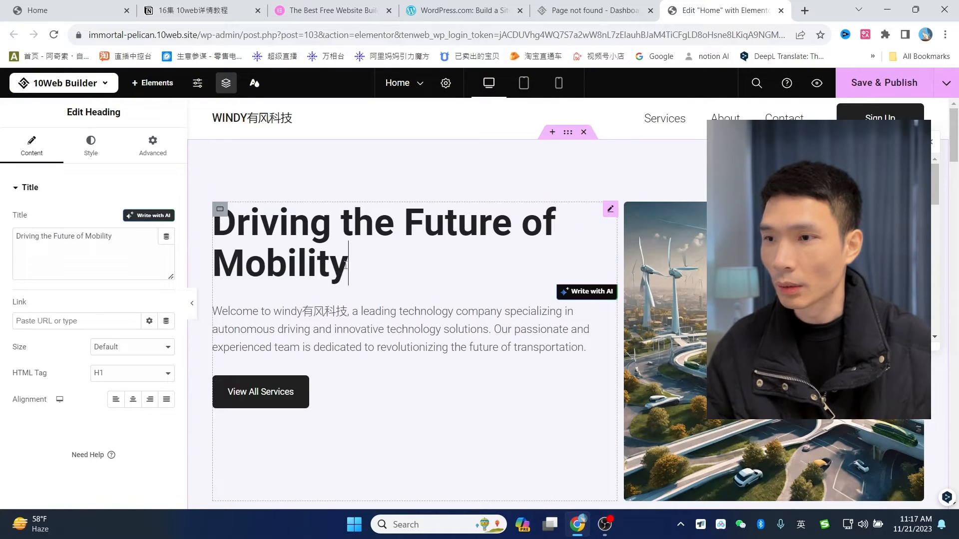
{"action": "left_click_drag", "start_coordinate": [347, 266], "coordinate": [214, 225]}
{"action": "type", "text": "windy有风未来汽车"}
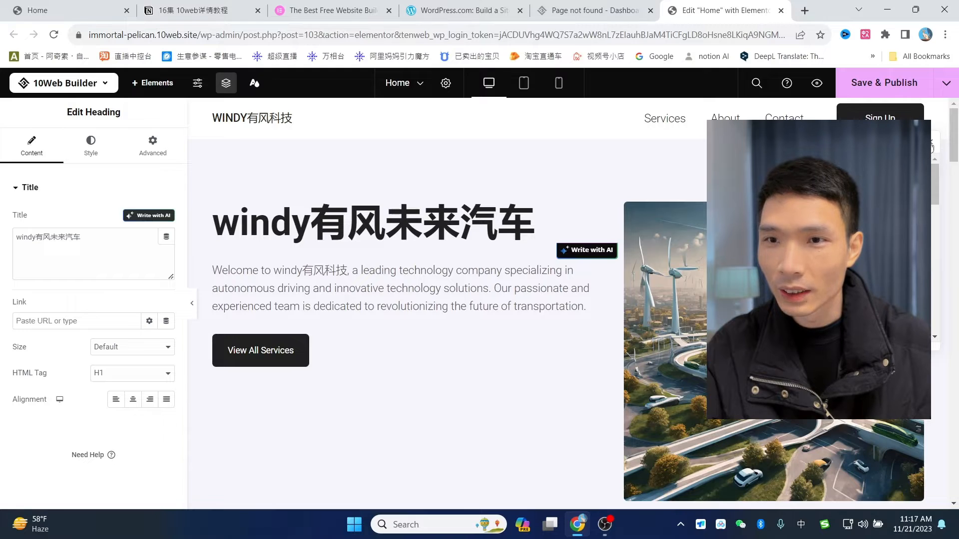
- Open the hero image's settings and look at the options for choosing a replacement image
{"action": "scroll", "coordinate": [437, 204], "scroll_direction": "down", "scroll_amount": 1}
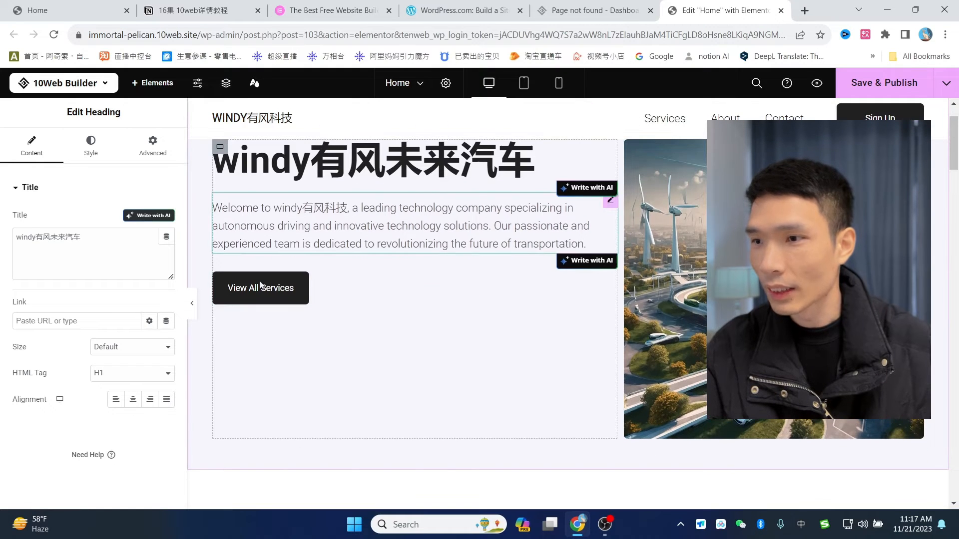
{"action": "left_click", "coordinate": [749, 282]}
{"action": "scroll", "coordinate": [749, 282], "scroll_direction": "up", "scroll_amount": 1}
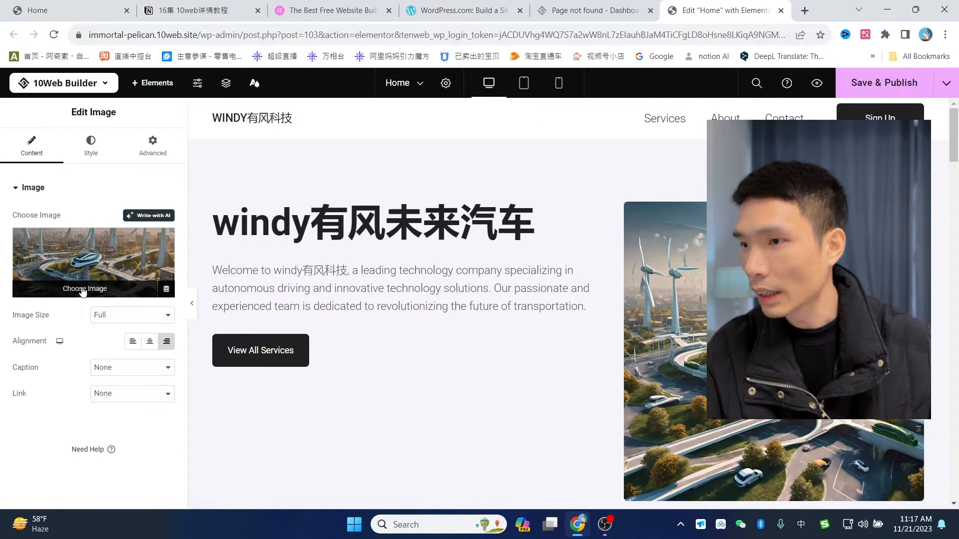
{"action": "left_click", "coordinate": [97, 297]}
{"action": "left_click", "coordinate": [923, 103]}
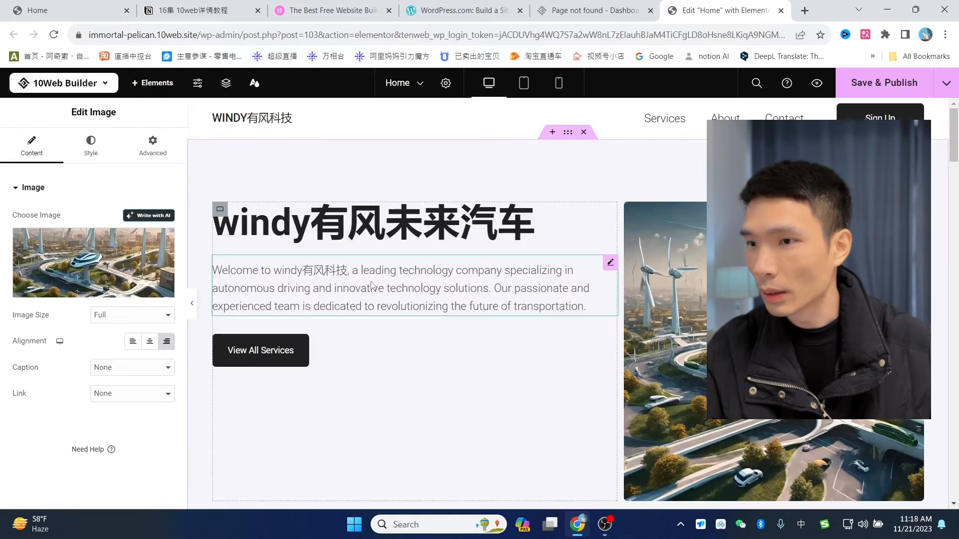
- Replace the hero paragraph with the Chinese driverless-technology introduction beginning "我们的核心技术基于先进的人工智能和机器学习" and ending "各种天气条件的适应能力"
{"action": "left_click", "coordinate": [610, 264]}
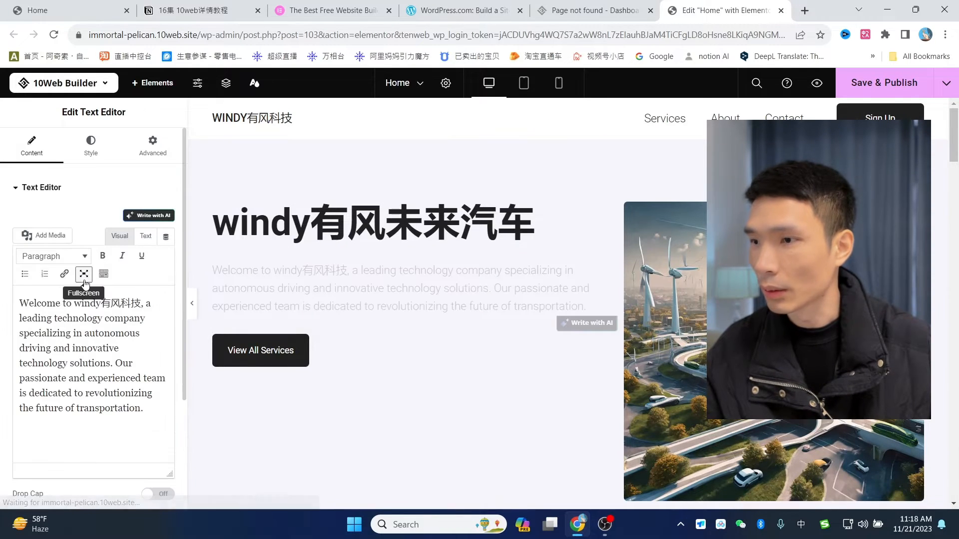
{"action": "left_click_drag", "start_coordinate": [55, 303], "coordinate": [510, 283]}
{"action": "scroll", "coordinate": [513, 285], "scroll_direction": "down", "scroll_amount": 1}
{"action": "scroll", "coordinate": [514, 282], "scroll_direction": "up", "scroll_amount": 1}
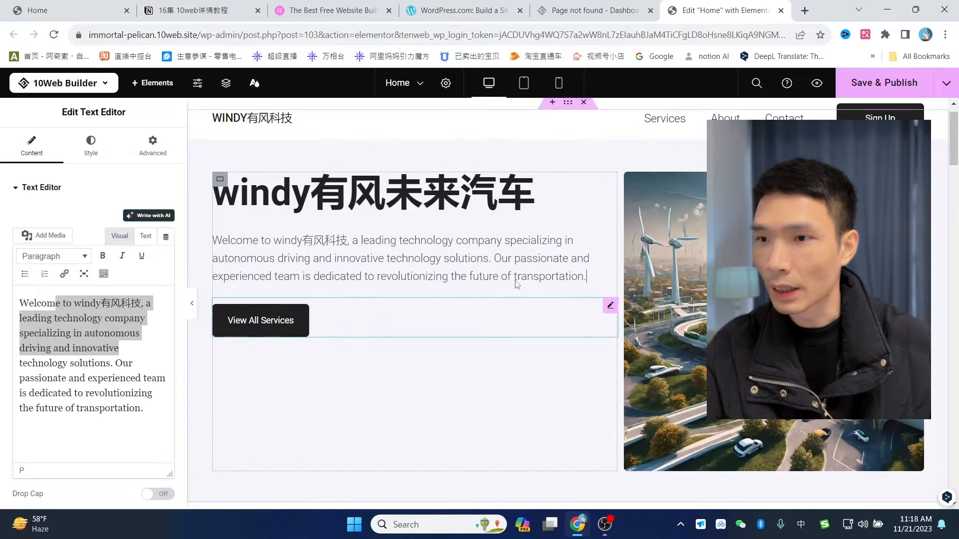
{"action": "scroll", "coordinate": [524, 284], "scroll_direction": "down", "scroll_amount": 3}
{"action": "scroll", "coordinate": [531, 286], "scroll_direction": "up", "scroll_amount": 2}
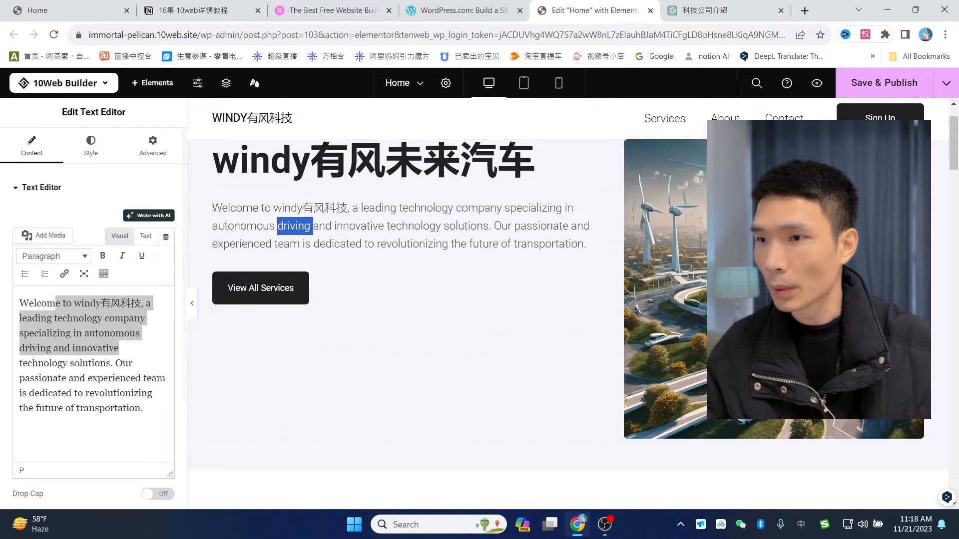
{"action": "key", "text": "ctrl+a"}
{"action": "type", "text": "我们的核心技术基于先进的人工智能和机器学习，通过高精度传感器、实时数据分析和智能控制系统，实现了可靠、安全的无人驾驶解决方案。我们的技术不仅追求卓越的驾驶性能，更注重对复杂城市环境和各种天气条件的适应能力"}
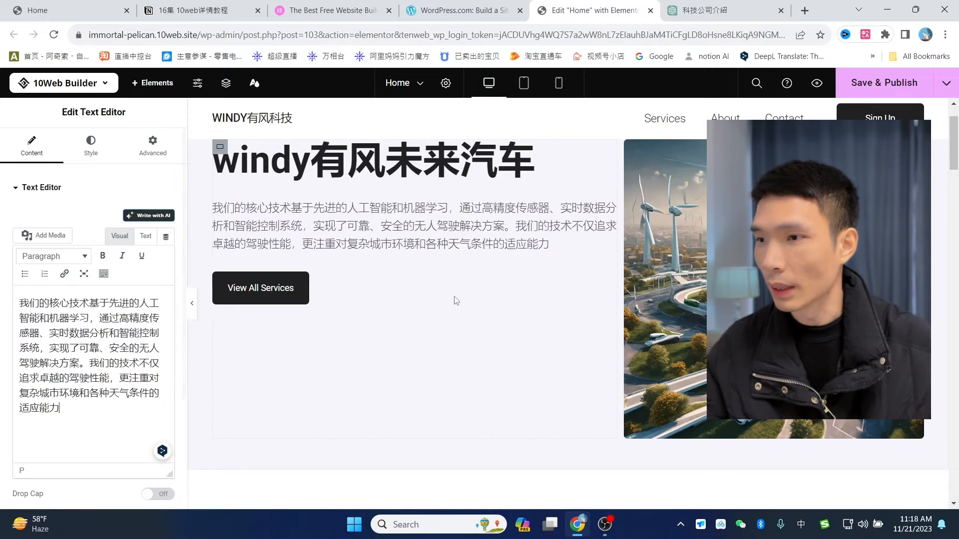
{"action": "left_click", "coordinate": [459, 295]}
- Explore the AI writing tone and language options for the hero paragraph and try translating it to Chinese without applying the text
{"action": "left_click", "coordinate": [501, 234]}
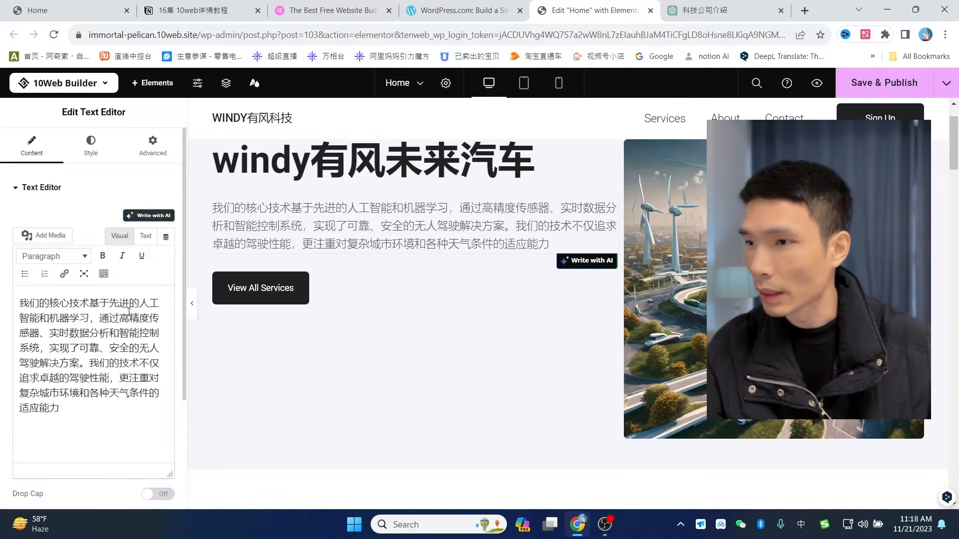
{"action": "left_click", "coordinate": [153, 216]}
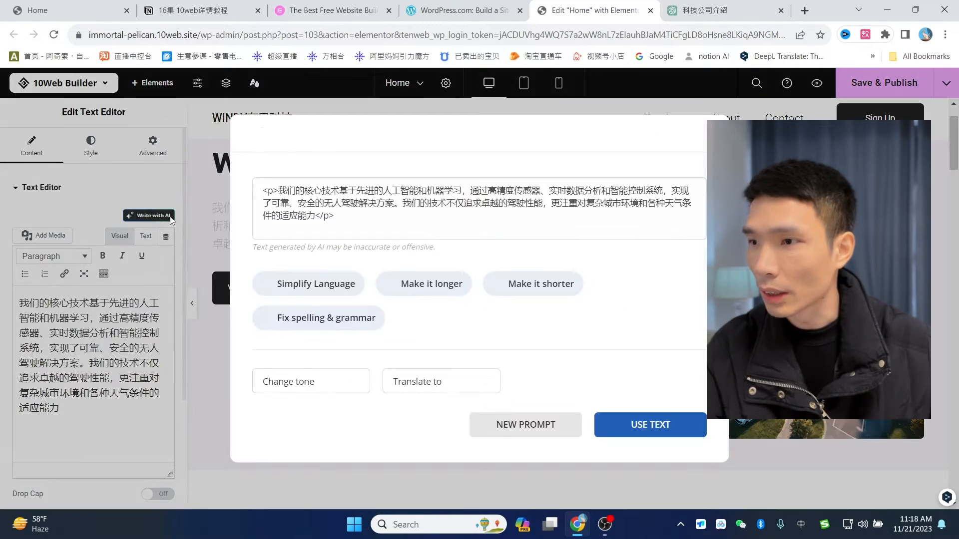
{"action": "left_click_drag", "start_coordinate": [362, 225], "coordinate": [271, 187]}
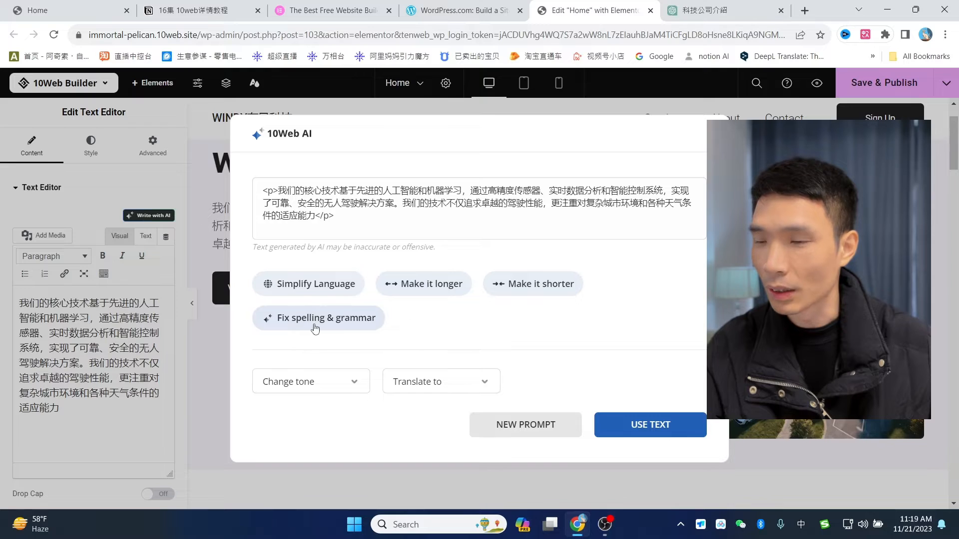
{"action": "left_click", "coordinate": [344, 386]}
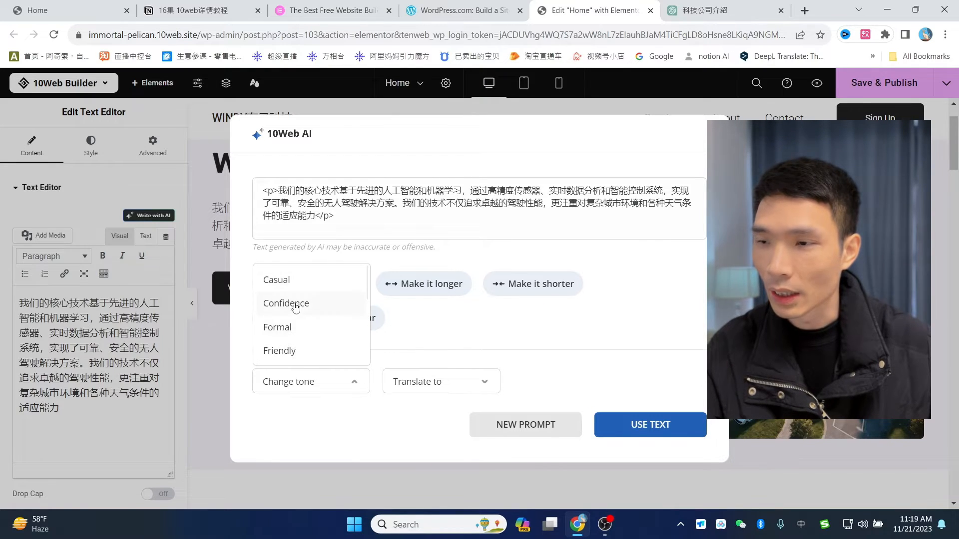
{"action": "left_click", "coordinate": [455, 380]}
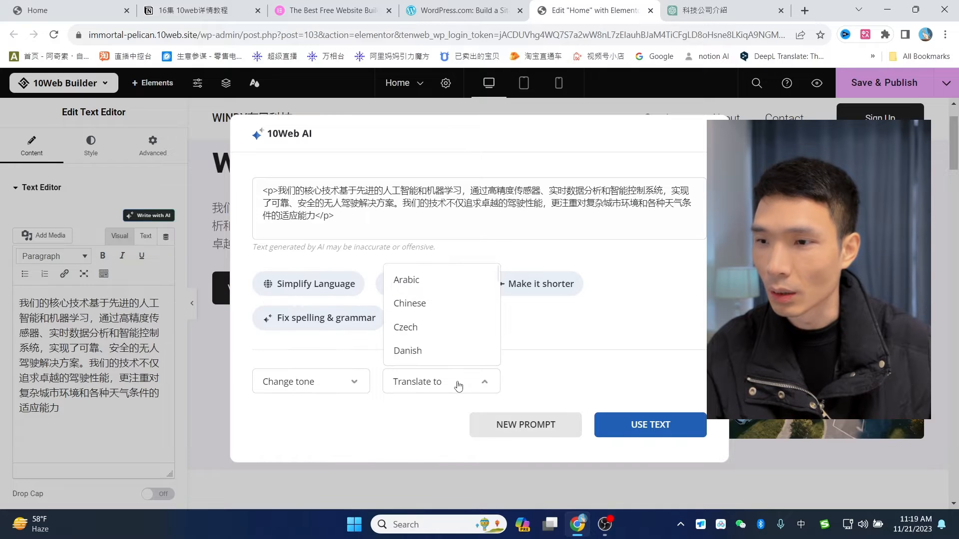
{"action": "scroll", "coordinate": [441, 315], "scroll_direction": "down", "scroll_amount": 2}
{"action": "scroll", "coordinate": [439, 315], "scroll_direction": "up", "scroll_amount": 2}
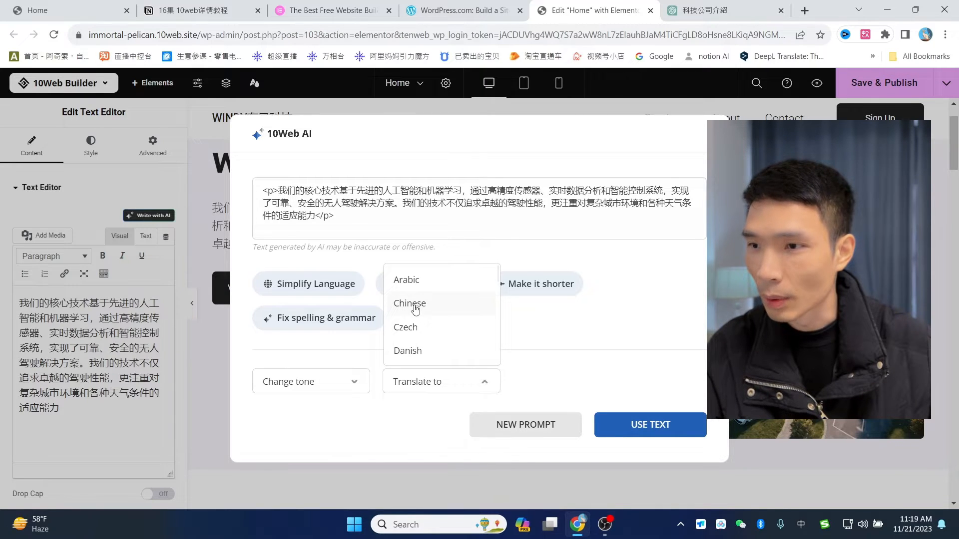
{"action": "left_click", "coordinate": [415, 307]}
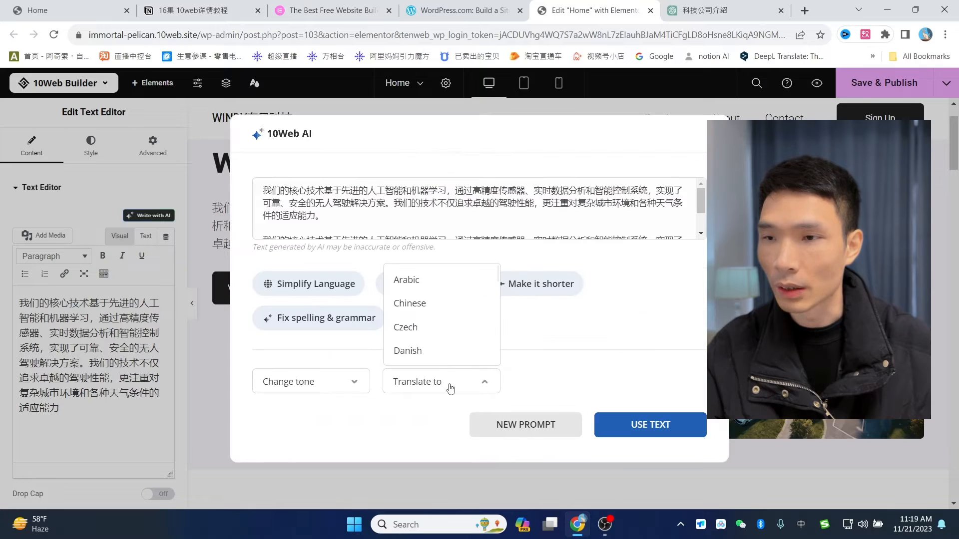
{"action": "left_click", "coordinate": [713, 133]}
- Translate the client testimonial paragraph about autonomous driving technology into Chinese with 10Web AI and apply the translated text
{"action": "scroll", "coordinate": [714, 309], "scroll_direction": "down", "scroll_amount": 8}
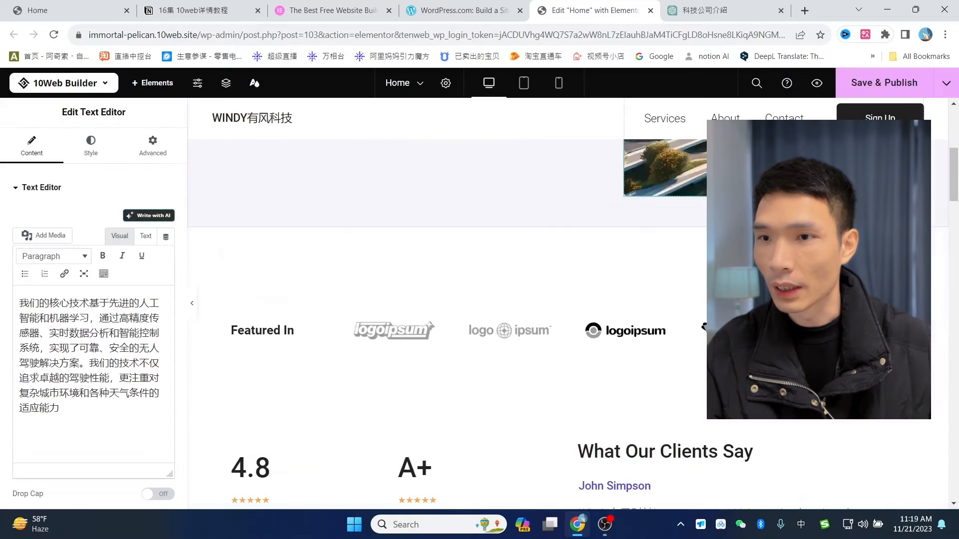
{"action": "left_click", "coordinate": [695, 328]}
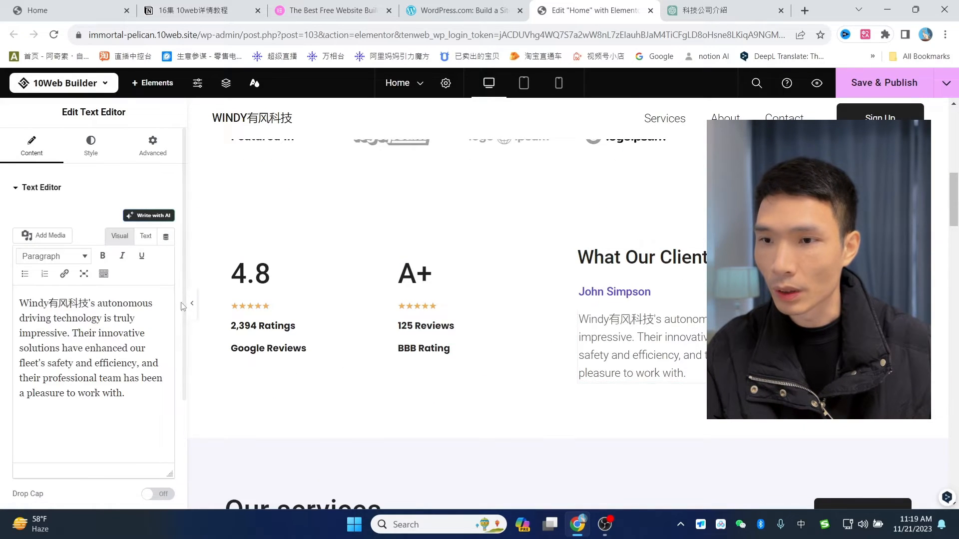
{"action": "left_click", "coordinate": [148, 215]}
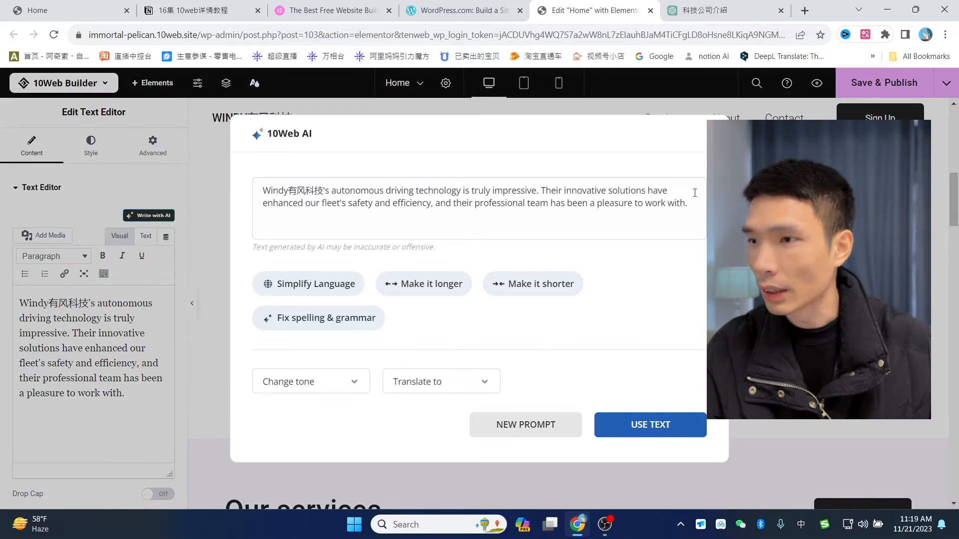
{"action": "left_click", "coordinate": [155, 217]}
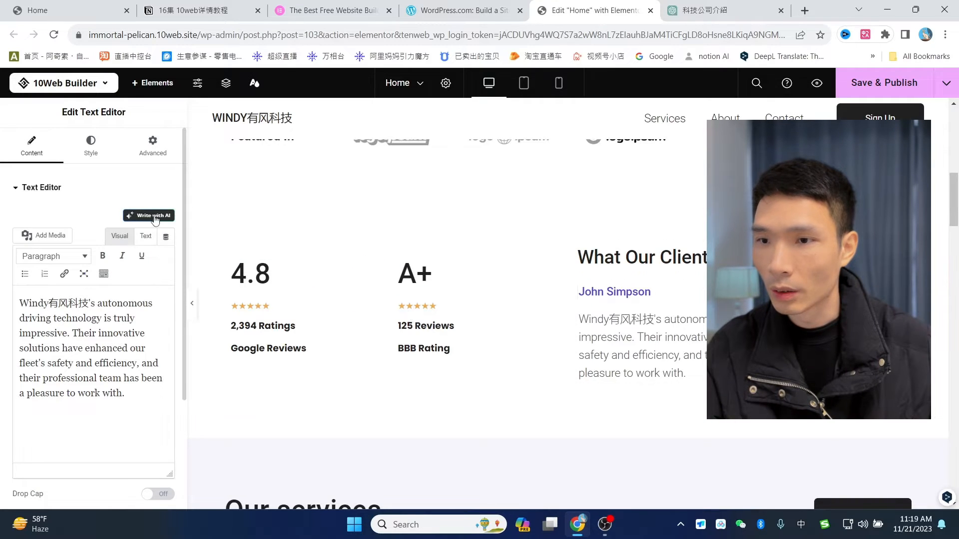
{"action": "left_click", "coordinate": [156, 218]}
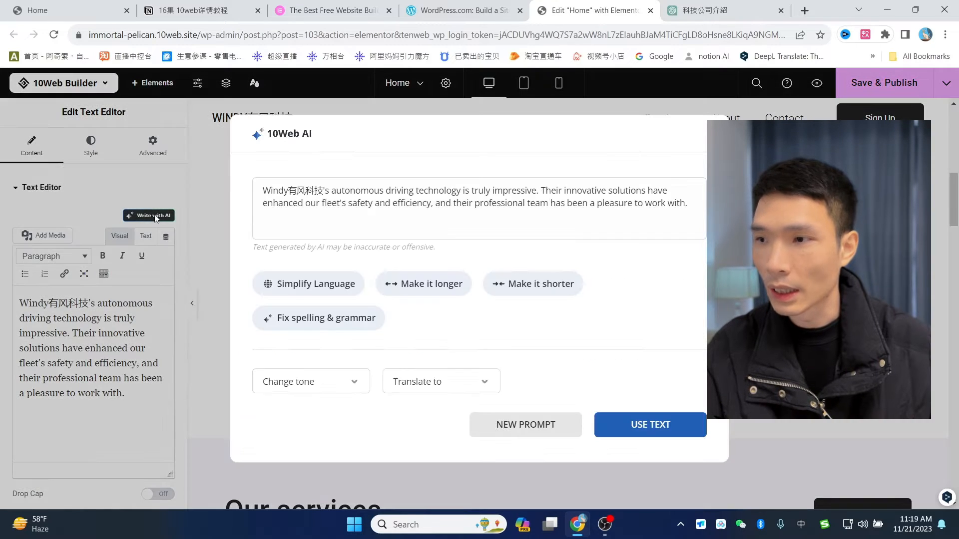
{"action": "left_click", "coordinate": [464, 391]}
{"action": "left_click", "coordinate": [432, 302]}
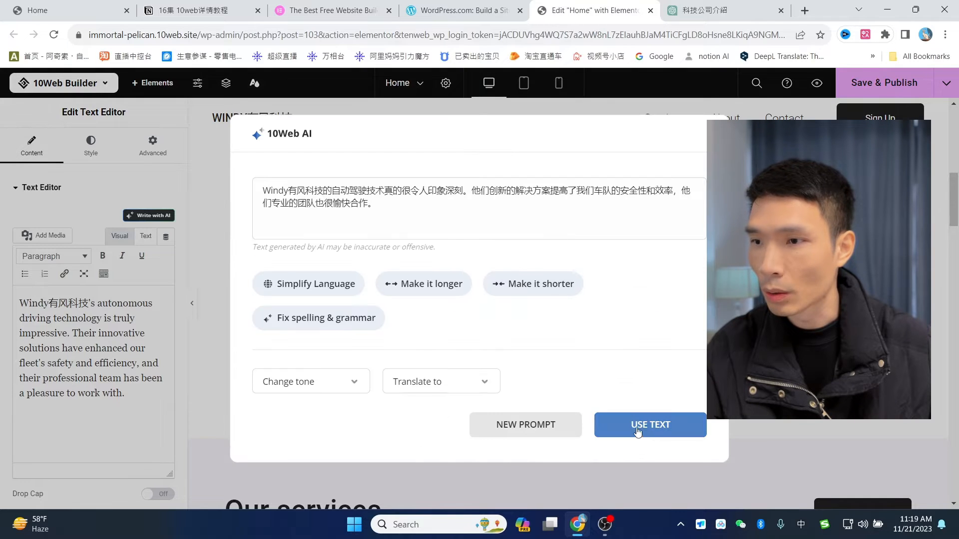
{"action": "left_click", "coordinate": [646, 431]}
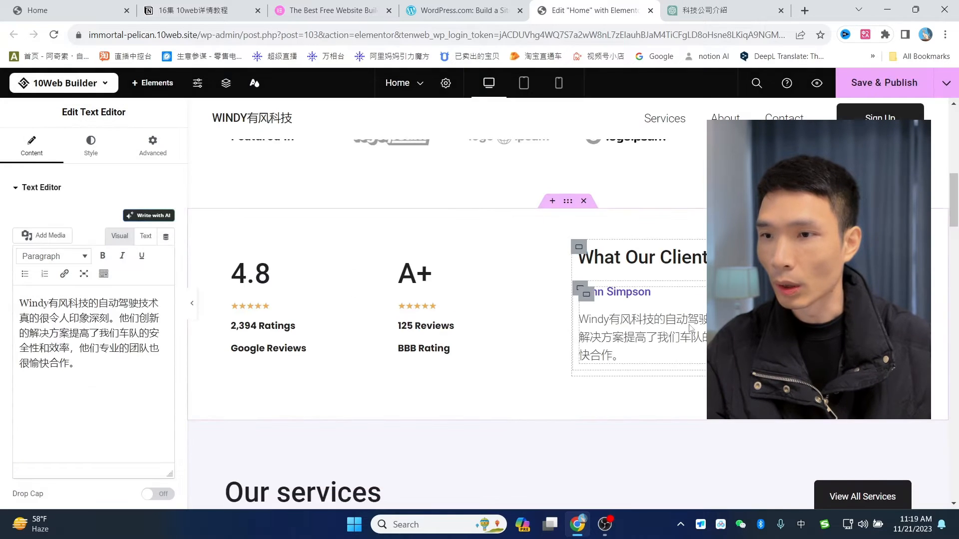
- Translate the "What Our Clients Say" heading into Chinese with 10Web AI and use the result
{"action": "left_click", "coordinate": [645, 258]}
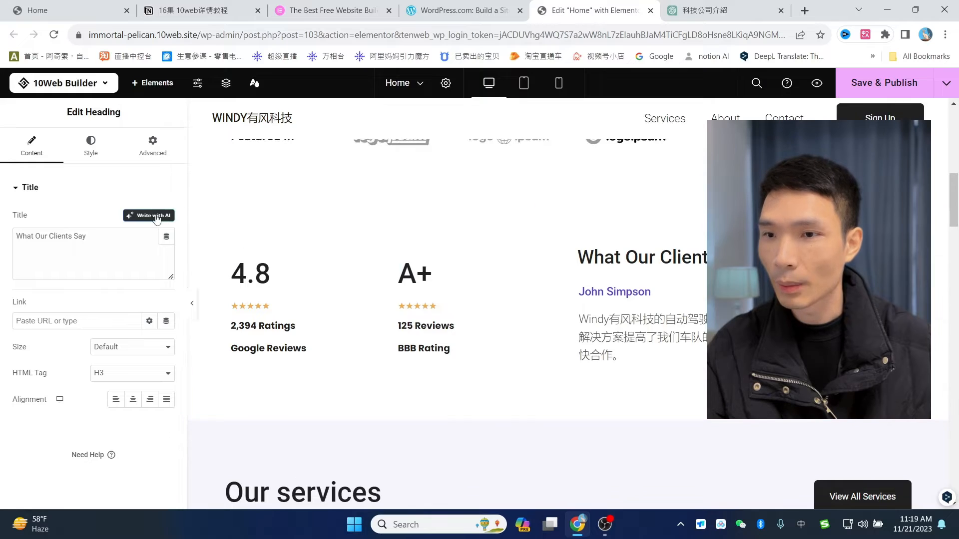
{"action": "left_click", "coordinate": [155, 216]}
{"action": "left_click", "coordinate": [455, 388]}
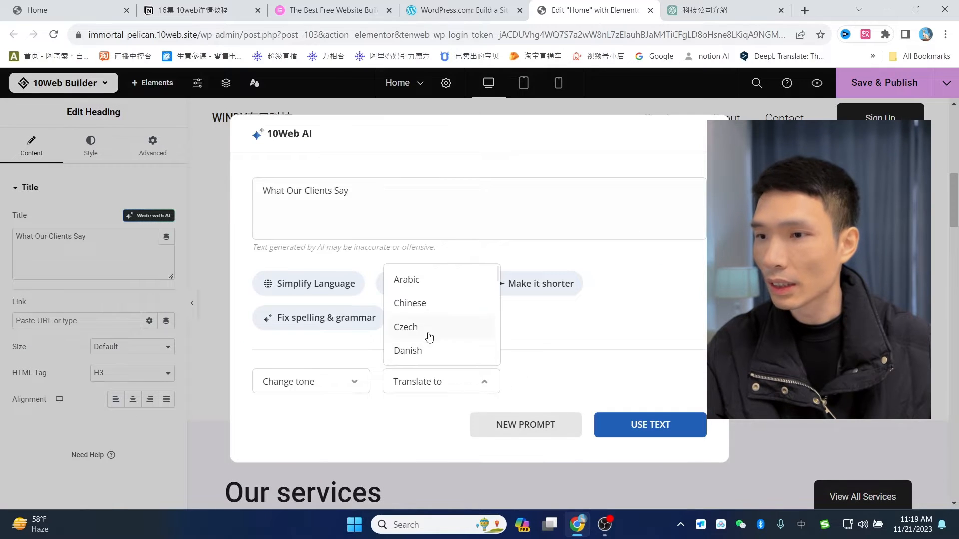
{"action": "left_click", "coordinate": [423, 302]}
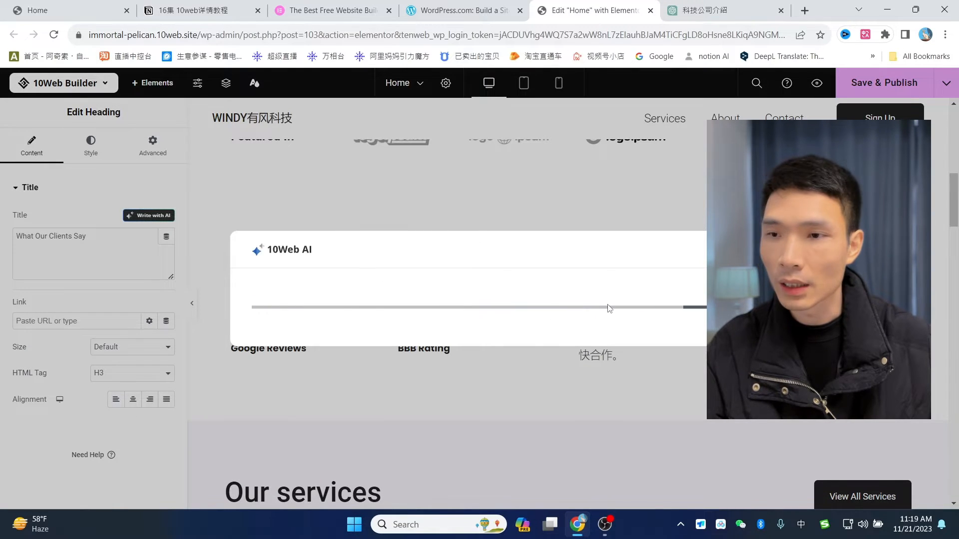
{"action": "left_click", "coordinate": [636, 422]}
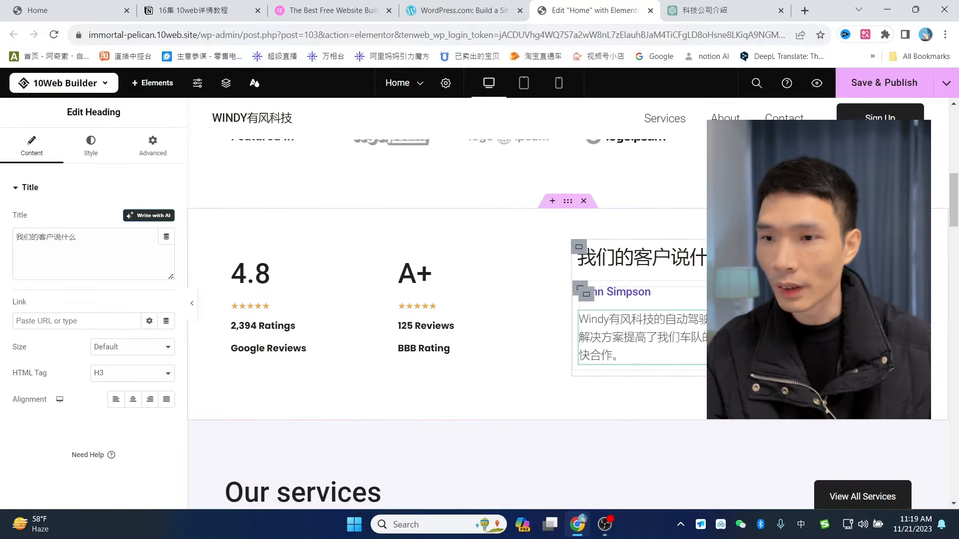
- Select the Autonomous Driving description in the services section for editing
{"action": "scroll", "coordinate": [331, 253], "scroll_direction": "down", "scroll_amount": 10}
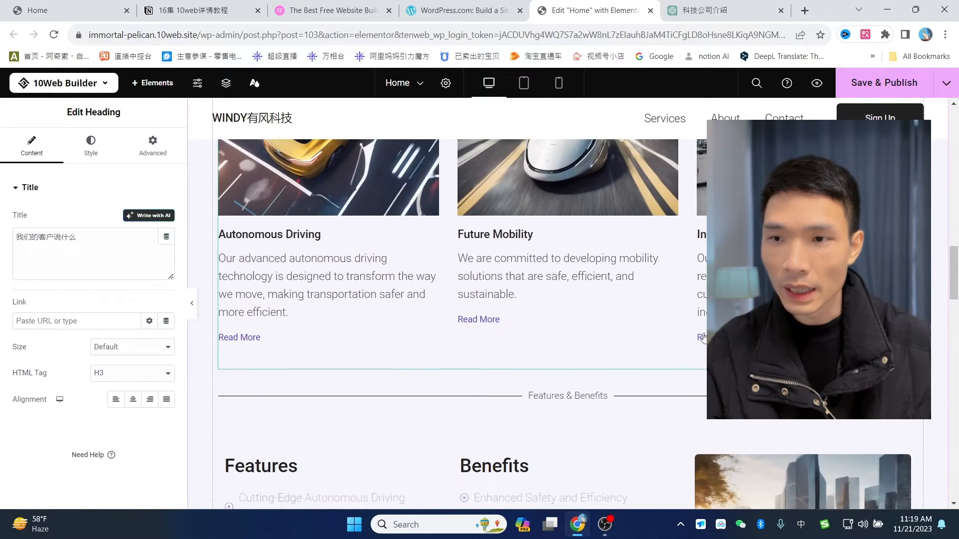
{"action": "left_click", "coordinate": [332, 253]}
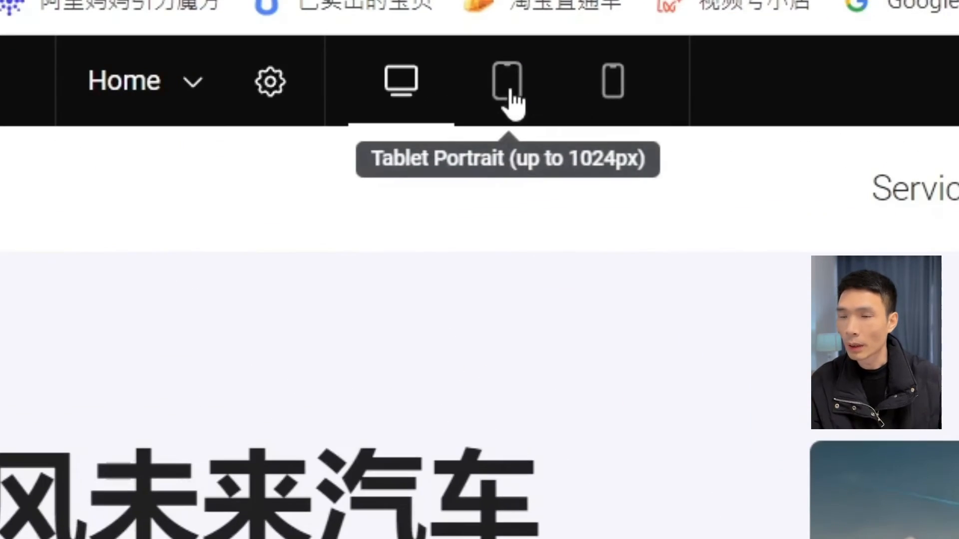
- Review the homepage in the tablet and mobile layouts and return to the desktop view
{"action": "left_click", "coordinate": [524, 84]}
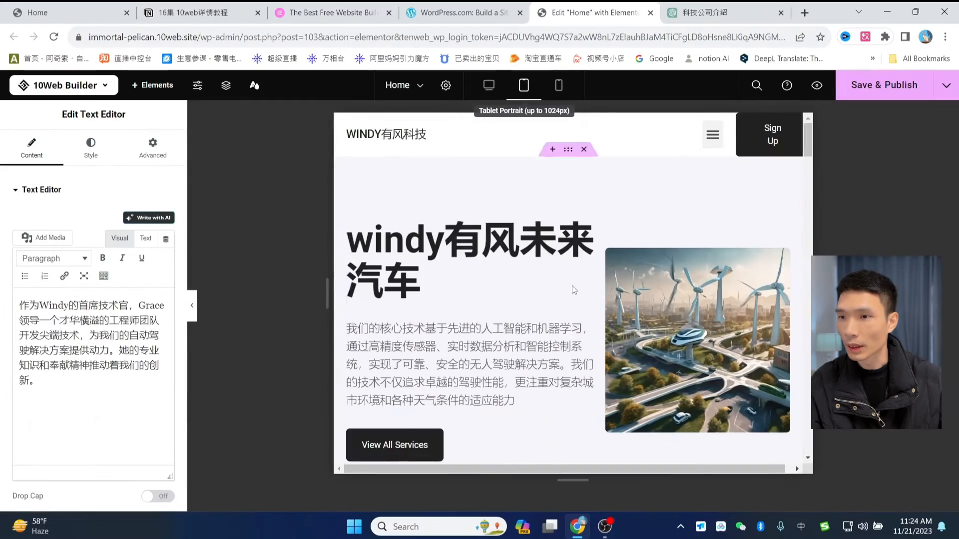
{"action": "scroll", "coordinate": [573, 290], "scroll_direction": "down", "scroll_amount": 10}
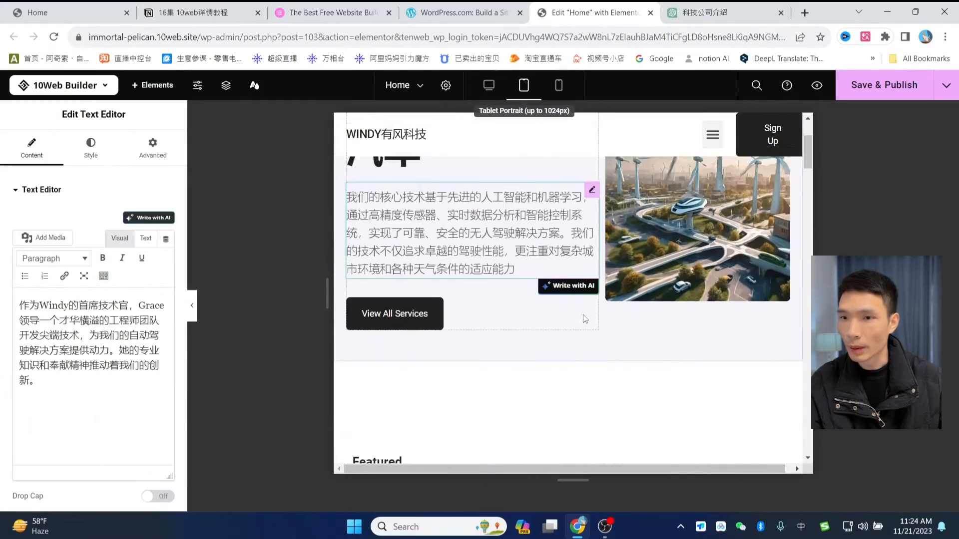
{"action": "left_click", "coordinate": [559, 86]}
{"action": "scroll", "coordinate": [604, 259], "scroll_direction": "down", "scroll_amount": 5}
{"action": "scroll", "coordinate": [610, 254], "scroll_direction": "down", "scroll_amount": 8}
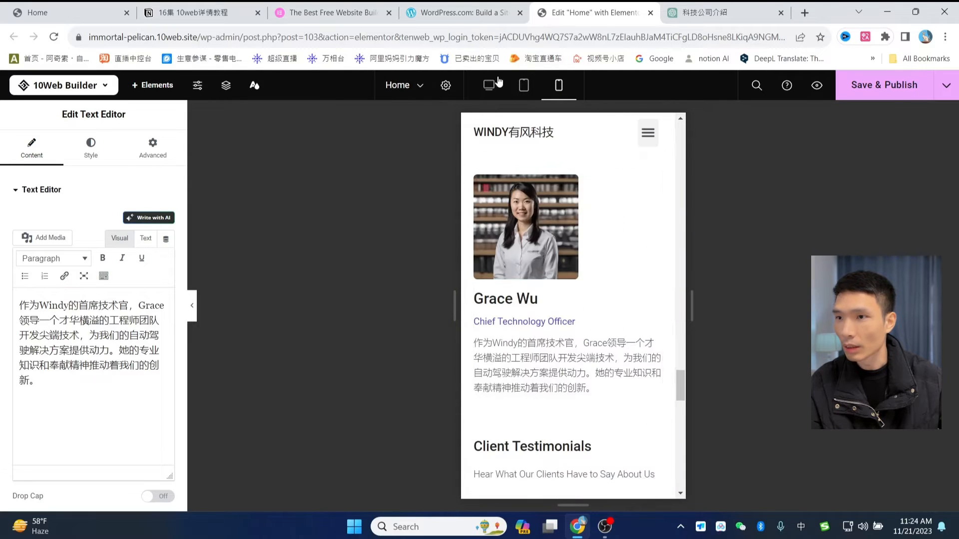
{"action": "left_click", "coordinate": [488, 91]}
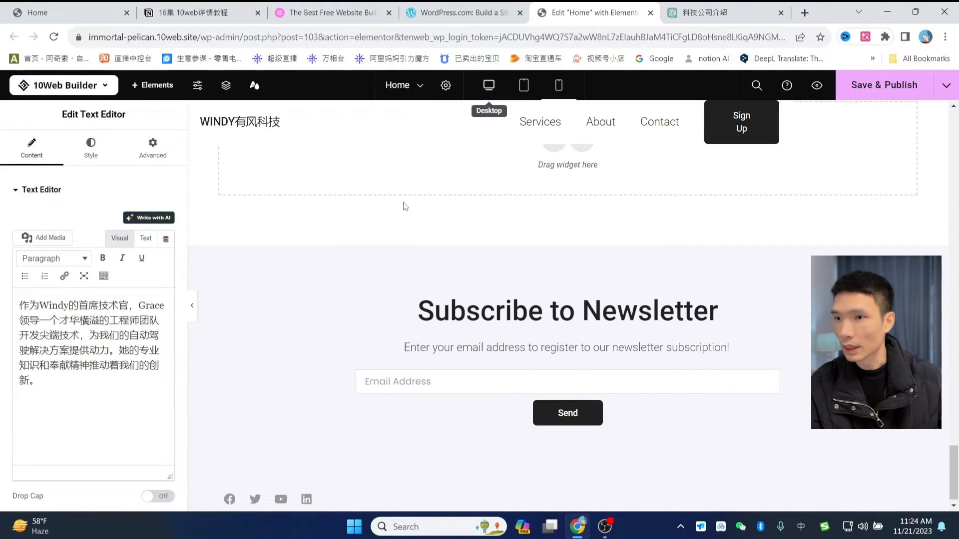
- Preview the homepage changes on the live preview page and review it down through the team section
{"action": "scroll", "coordinate": [634, 155], "scroll_direction": "up", "scroll_amount": 15}
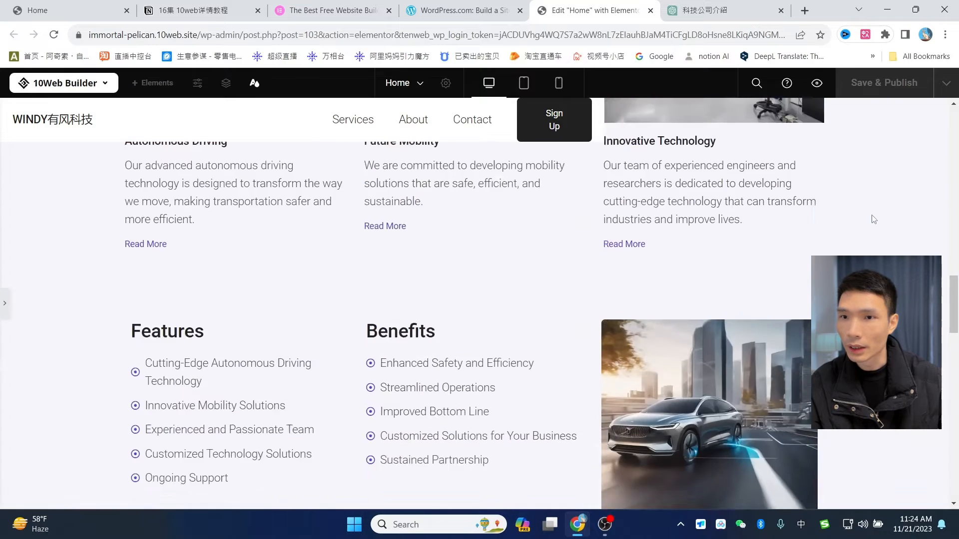
{"action": "scroll", "coordinate": [847, 213], "scroll_direction": "up", "scroll_amount": 3}
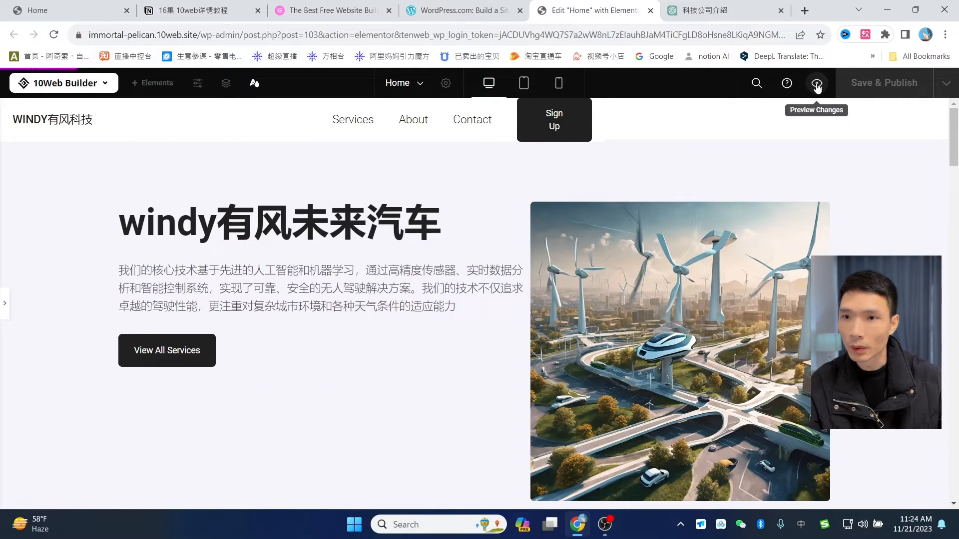
{"action": "left_click", "coordinate": [817, 84]}
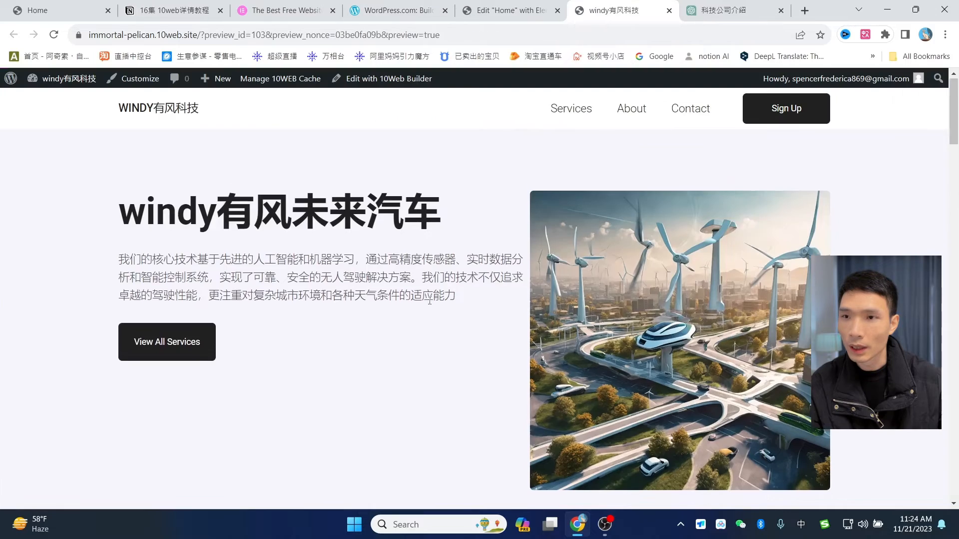
{"action": "scroll", "coordinate": [436, 300], "scroll_direction": "down", "scroll_amount": 3}
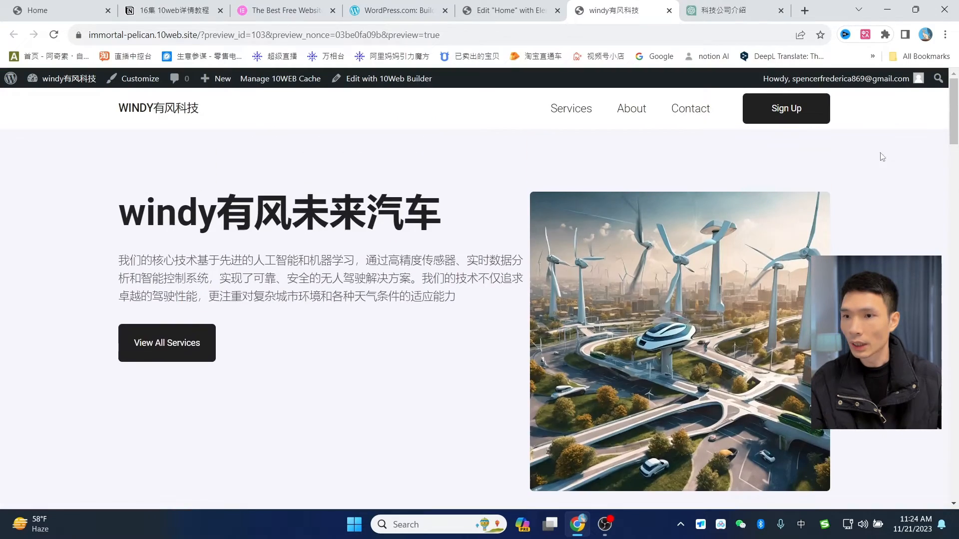
{"action": "scroll", "coordinate": [360, 239], "scroll_direction": "down", "scroll_amount": 1}
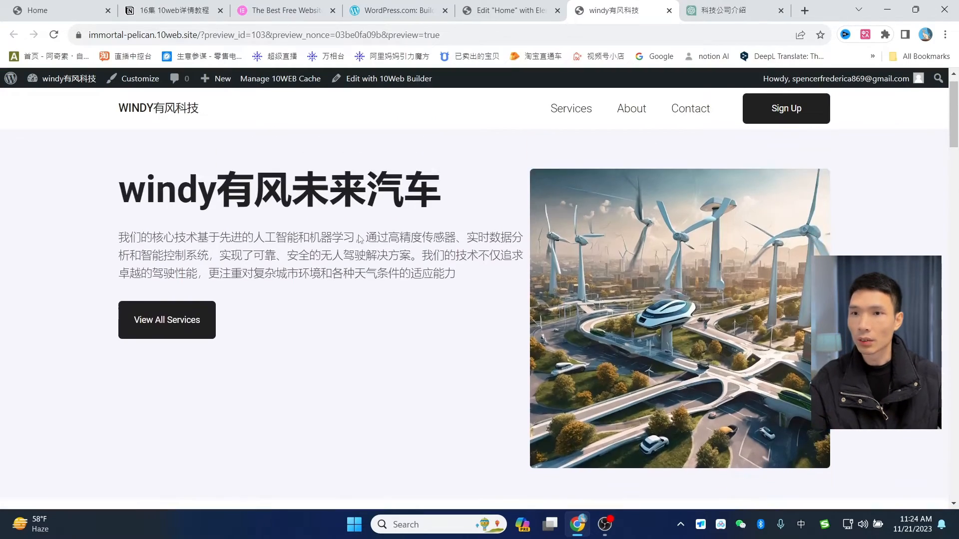
{"action": "scroll", "coordinate": [359, 240], "scroll_direction": "down", "scroll_amount": 15}
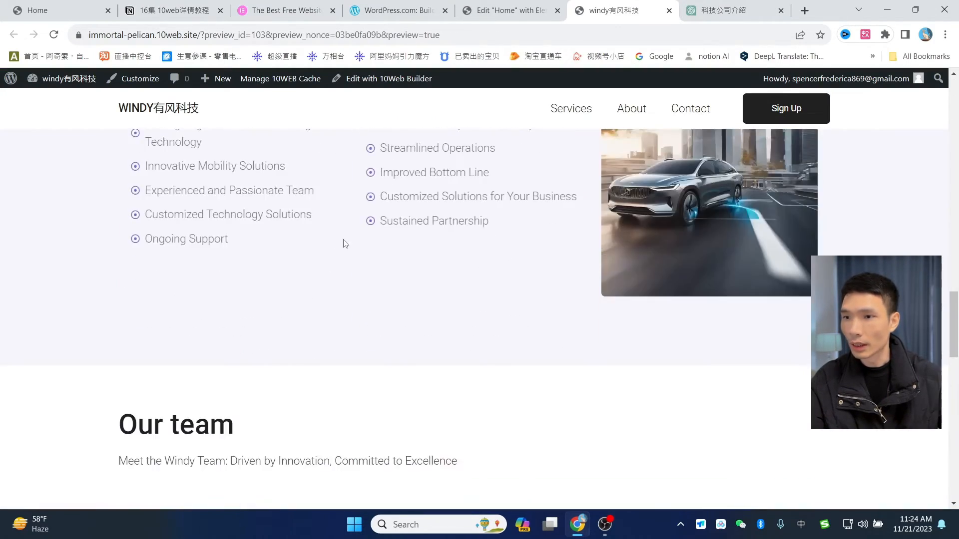
{"action": "scroll", "coordinate": [359, 270], "scroll_direction": "down", "scroll_amount": 8}
{"action": "scroll", "coordinate": [375, 296], "scroll_direction": "up", "scroll_amount": 5}
{"action": "left_click_drag", "start_coordinate": [651, 407], "coordinate": [818, 407]}
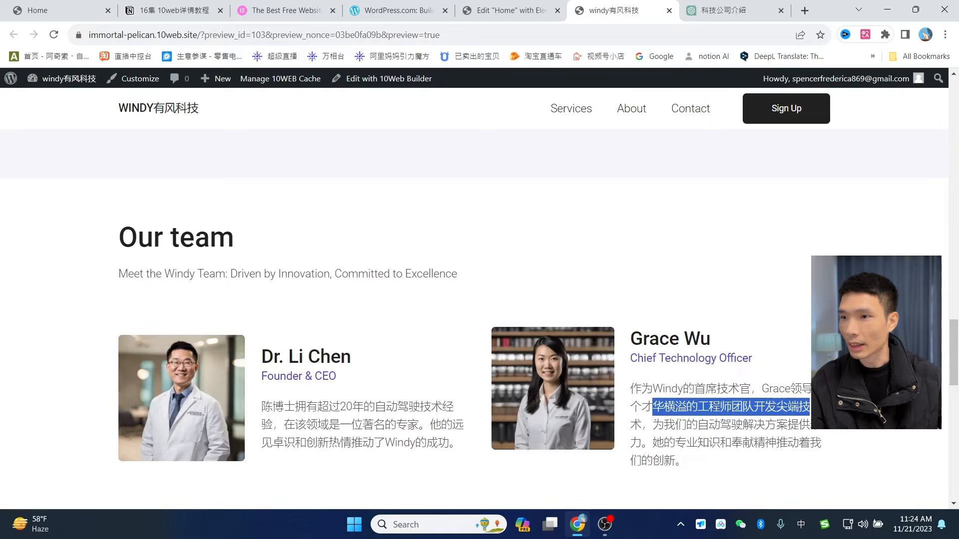
{"action": "scroll", "coordinate": [794, 362], "scroll_direction": "down", "scroll_amount": 12}
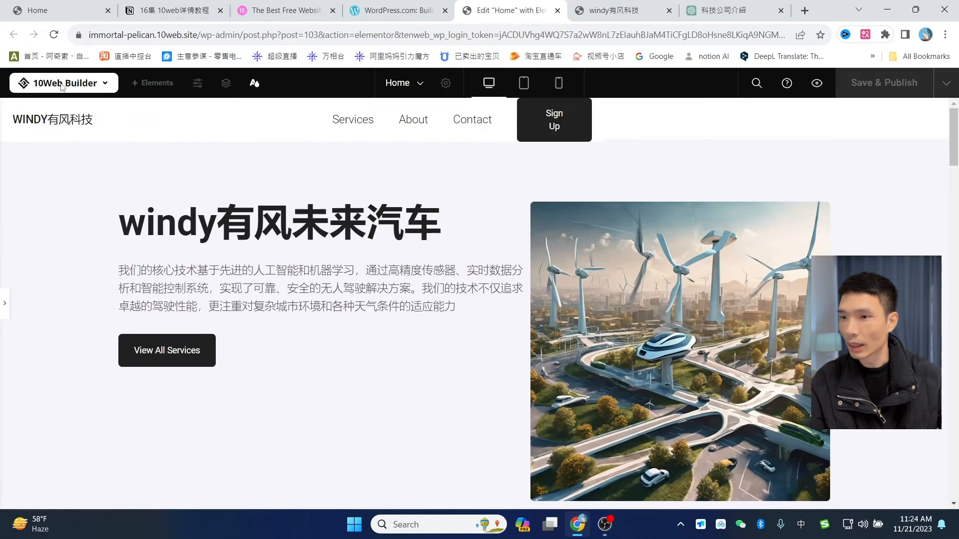
- Go to the 10Web dashboard and open the Home and Contact pages for editing from the AI Builder page list
{"action": "left_click", "coordinate": [62, 87]}
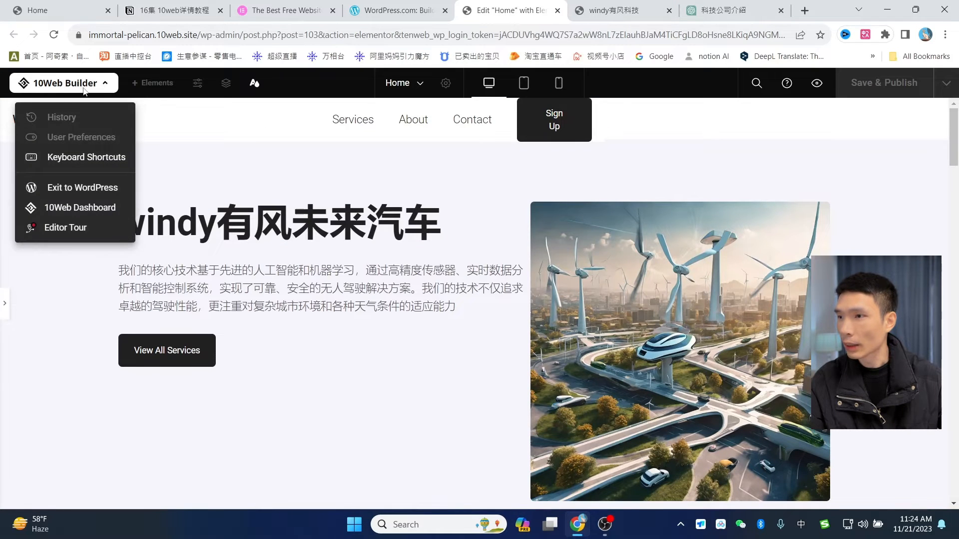
{"action": "left_click", "coordinate": [82, 209]}
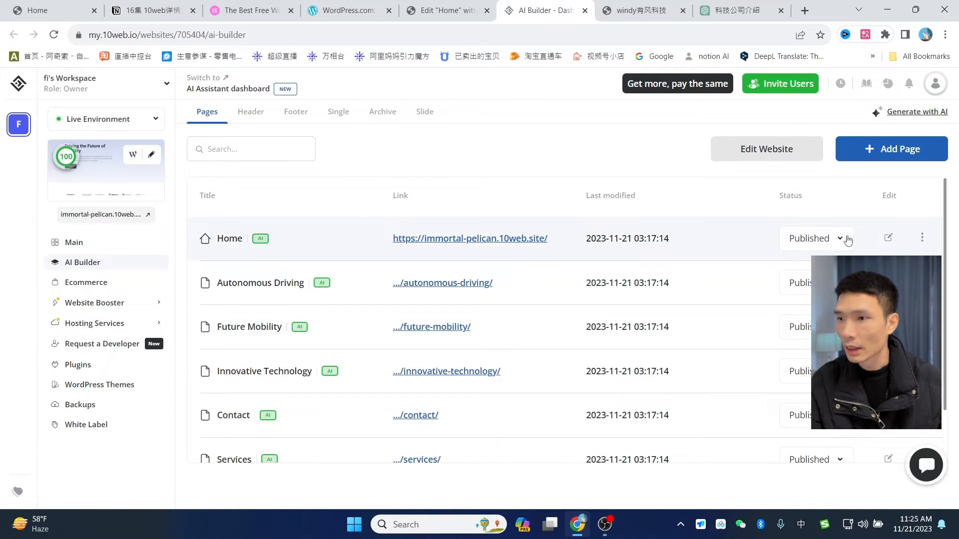
{"action": "left_click", "coordinate": [888, 238]}
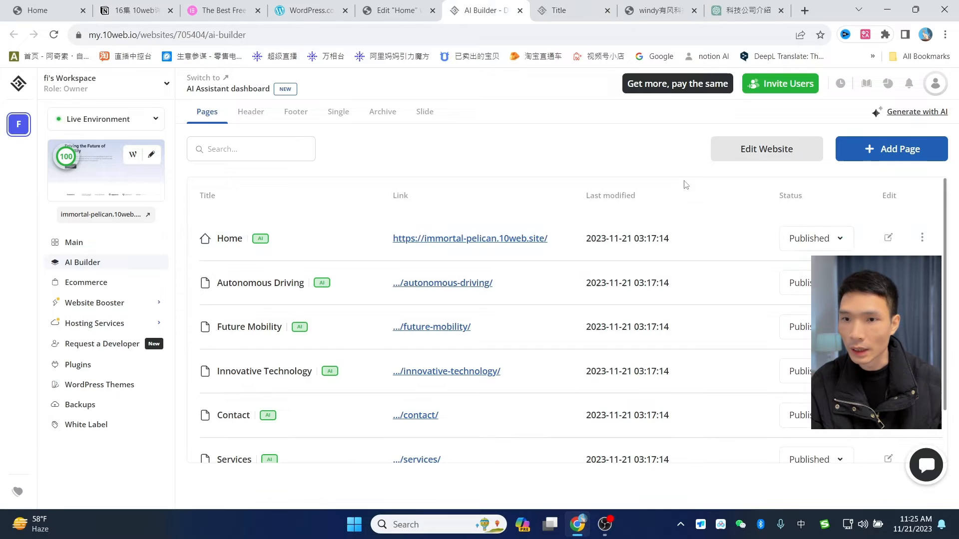
{"action": "scroll", "coordinate": [684, 310], "scroll_direction": "down", "scroll_amount": 1}
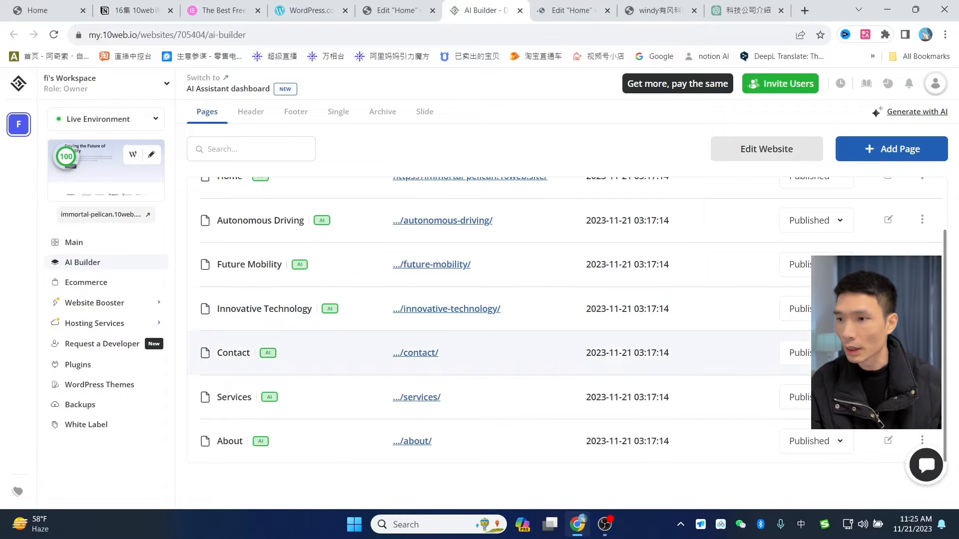
{"action": "left_click", "coordinate": [888, 352]}
- Check the Home and Contact page editors and select the intro paragraph under "Have Questions?" on the Contact page
{"action": "left_click", "coordinate": [591, 6]}
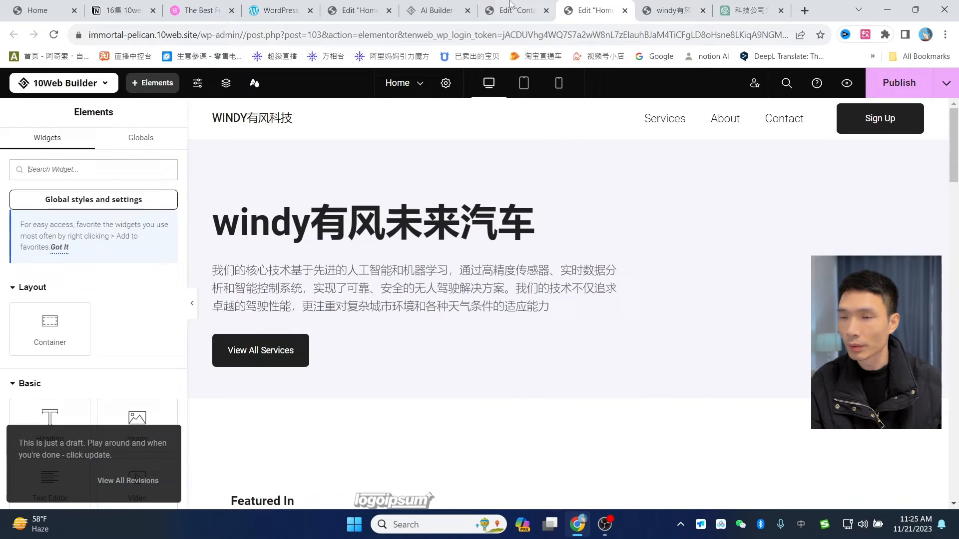
{"action": "left_click", "coordinate": [512, 9]}
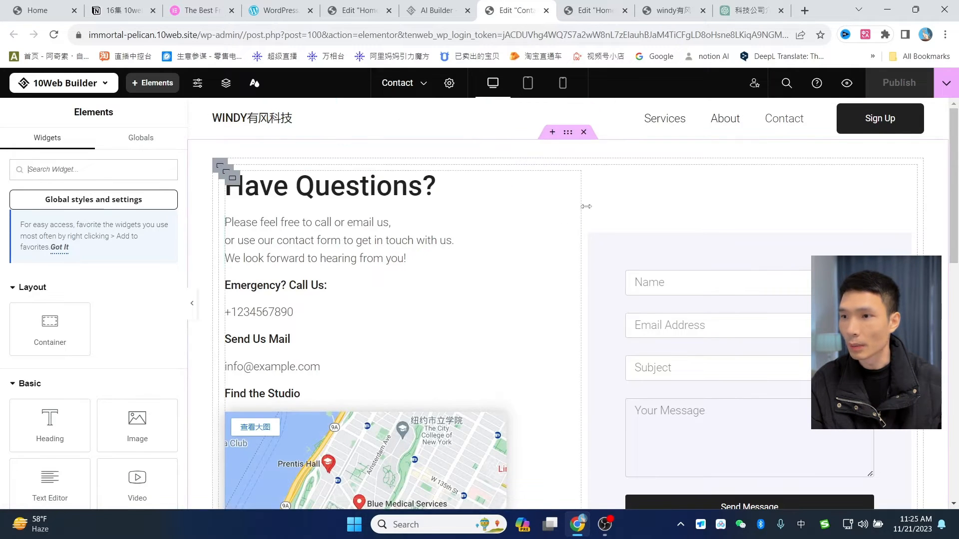
{"action": "scroll", "coordinate": [595, 288], "scroll_direction": "down", "scroll_amount": 2}
{"action": "scroll", "coordinate": [594, 291], "scroll_direction": "up", "scroll_amount": 2}
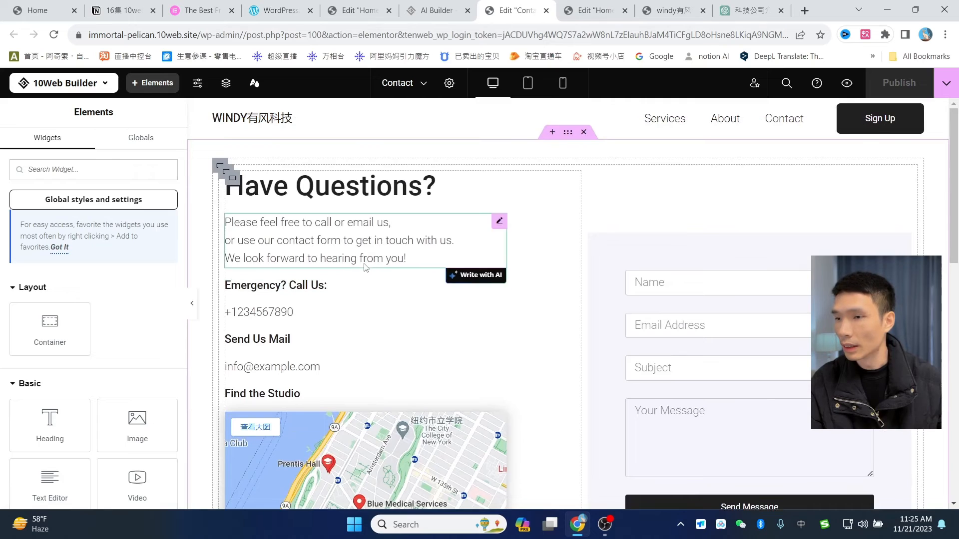
{"action": "left_click", "coordinate": [403, 258]}
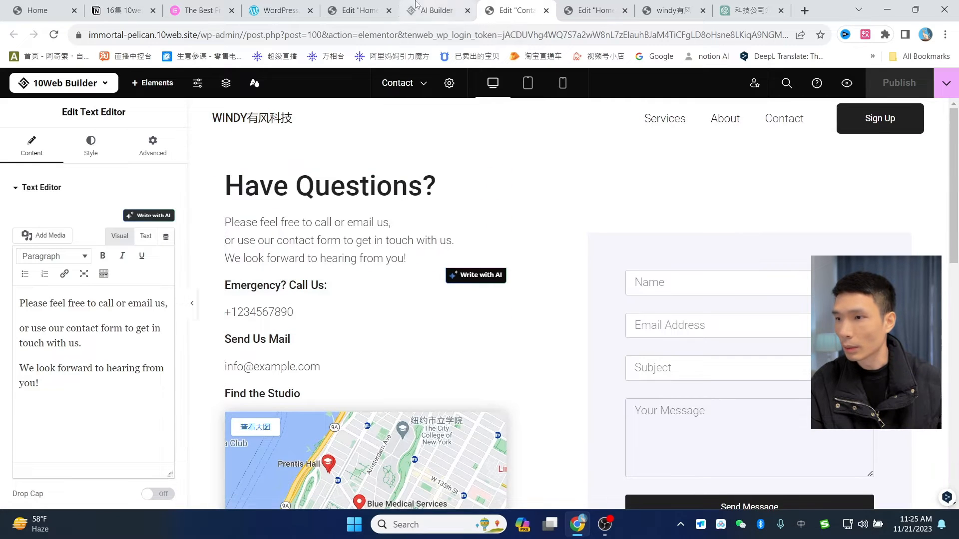
- Return to the AI Builder page list and check the extra options of the Home and Autonomous Driving pages
{"action": "left_click", "coordinate": [434, 10]}
{"action": "scroll", "coordinate": [550, 300], "scroll_direction": "up", "scroll_amount": 2}
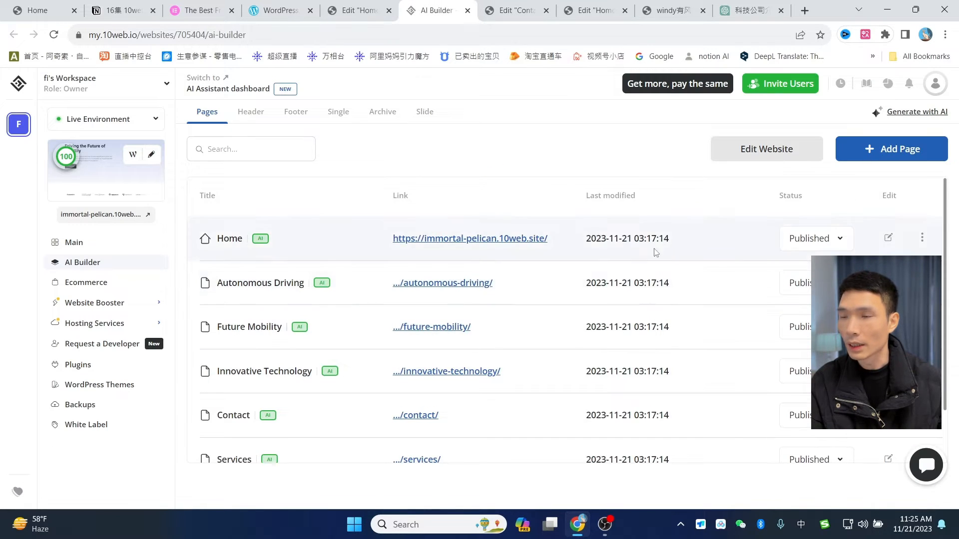
{"action": "left_click", "coordinate": [921, 238]}
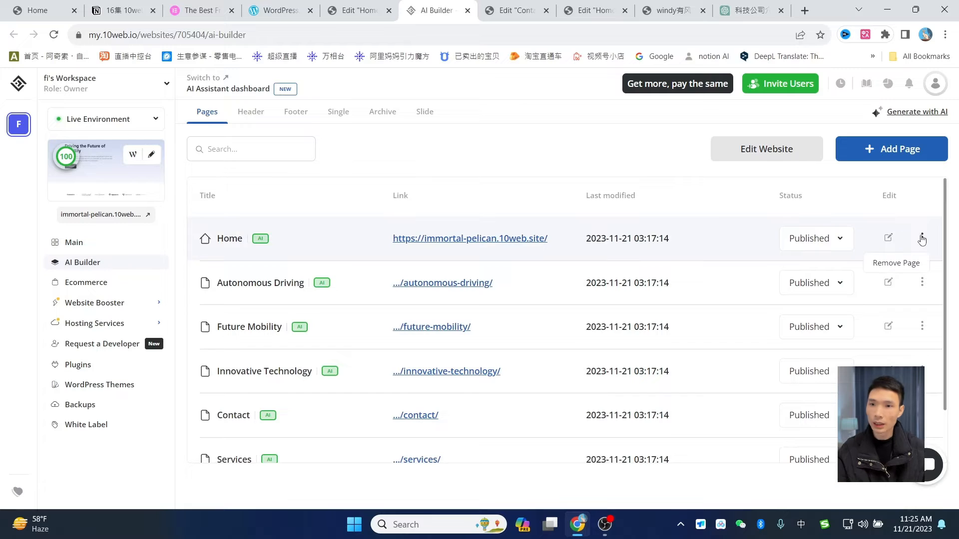
{"action": "left_click", "coordinate": [922, 281]}
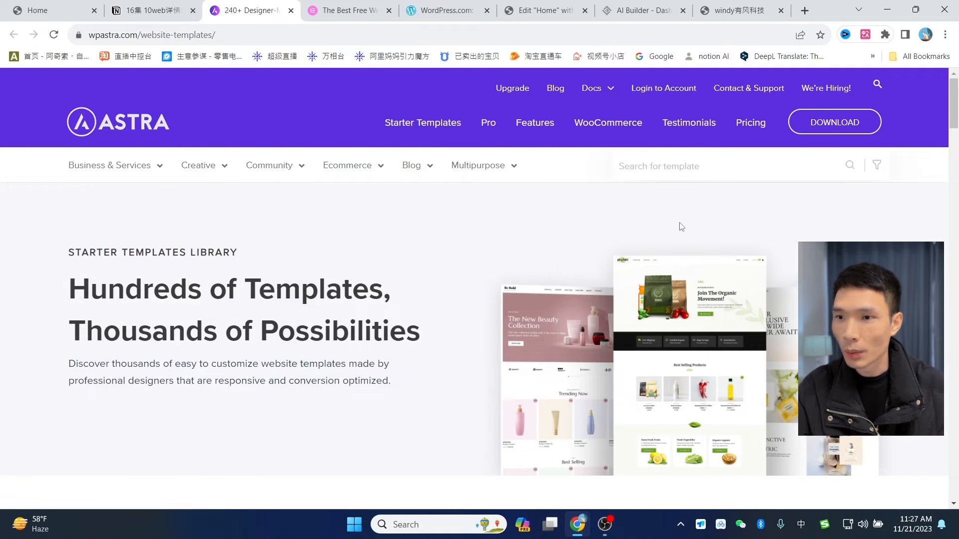
- Look over the Astra Starter Templates library and its Business & Services, Creative and Community categories
{"action": "scroll", "coordinate": [693, 265], "scroll_direction": "down", "scroll_amount": 11}
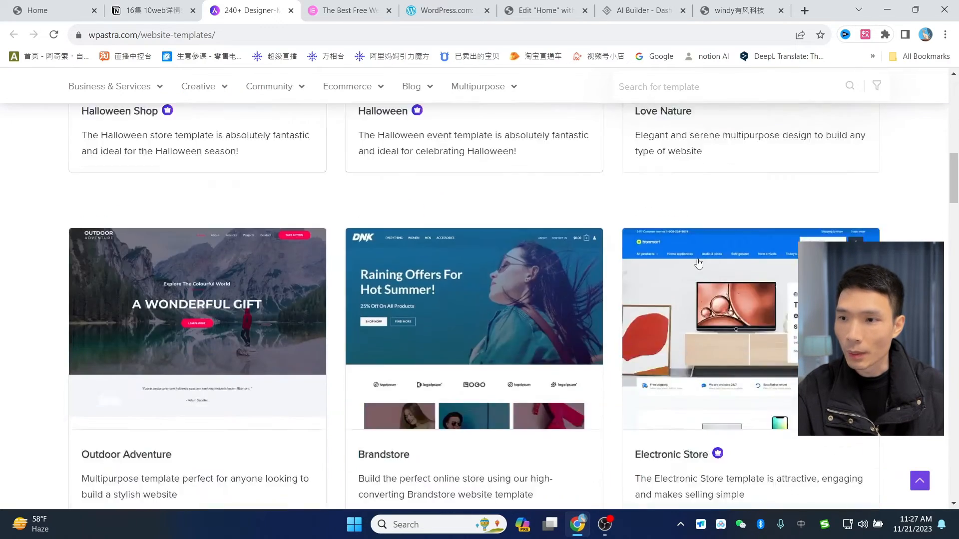
{"action": "scroll", "coordinate": [698, 263], "scroll_direction": "up", "scroll_amount": 11}
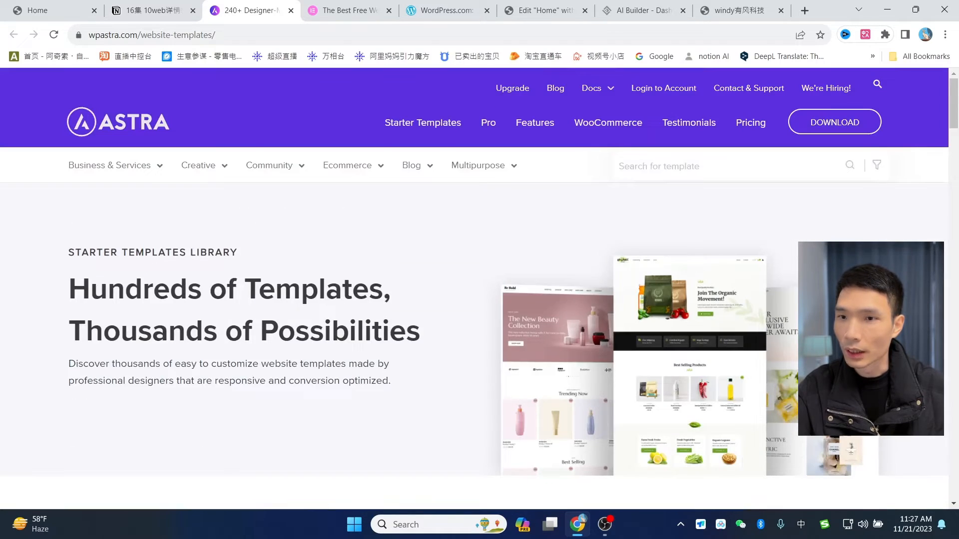
{"action": "left_click", "coordinate": [413, 134]}
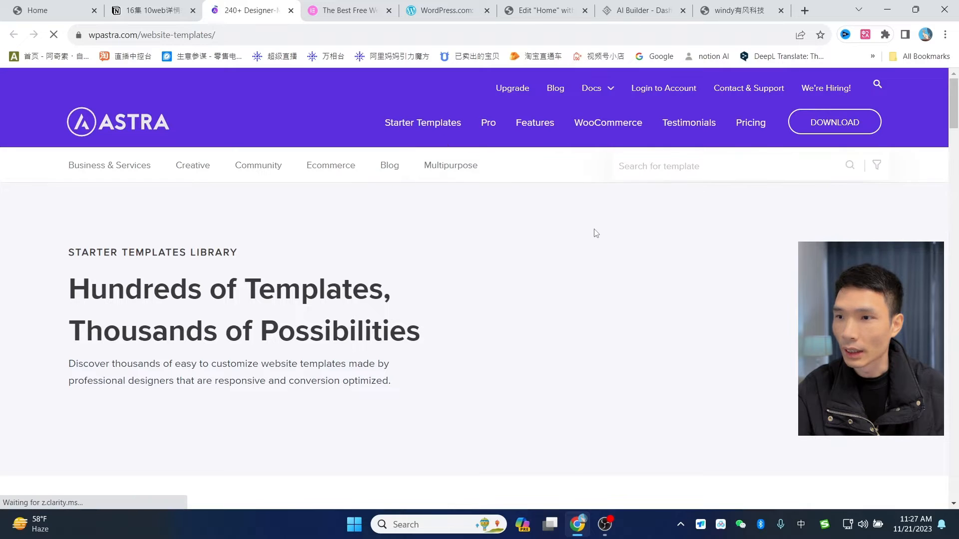
{"action": "mouse_move", "coordinate": [84, 169]}
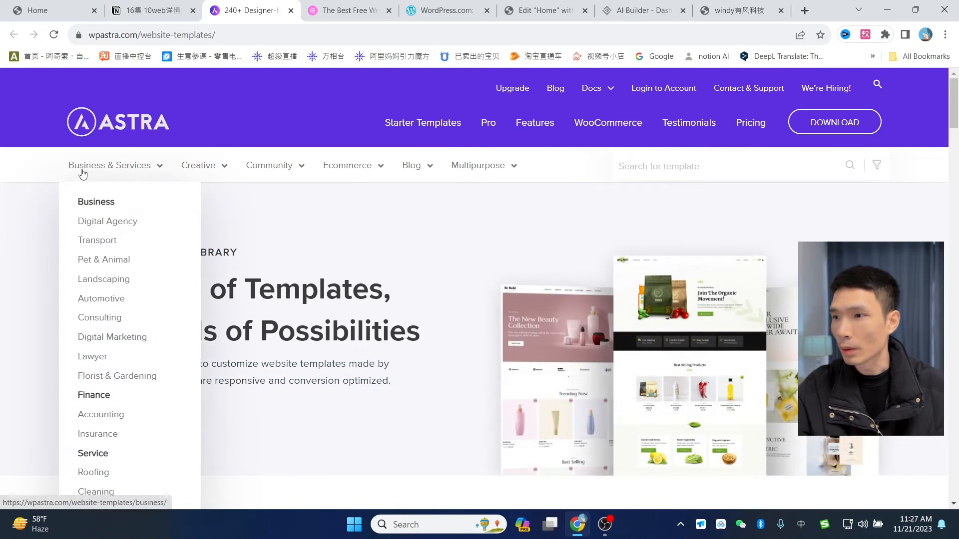
{"action": "mouse_move", "coordinate": [185, 168]}
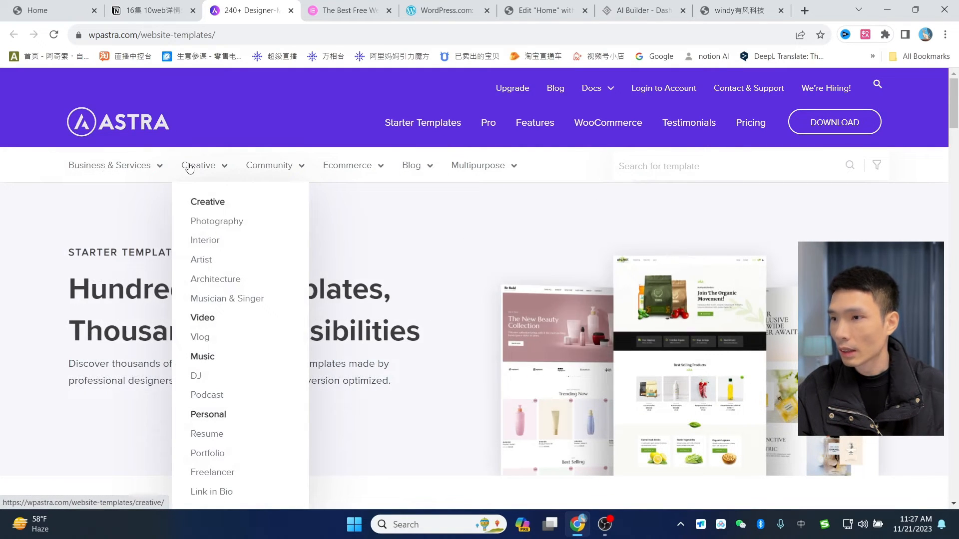
{"action": "mouse_move", "coordinate": [278, 170]}
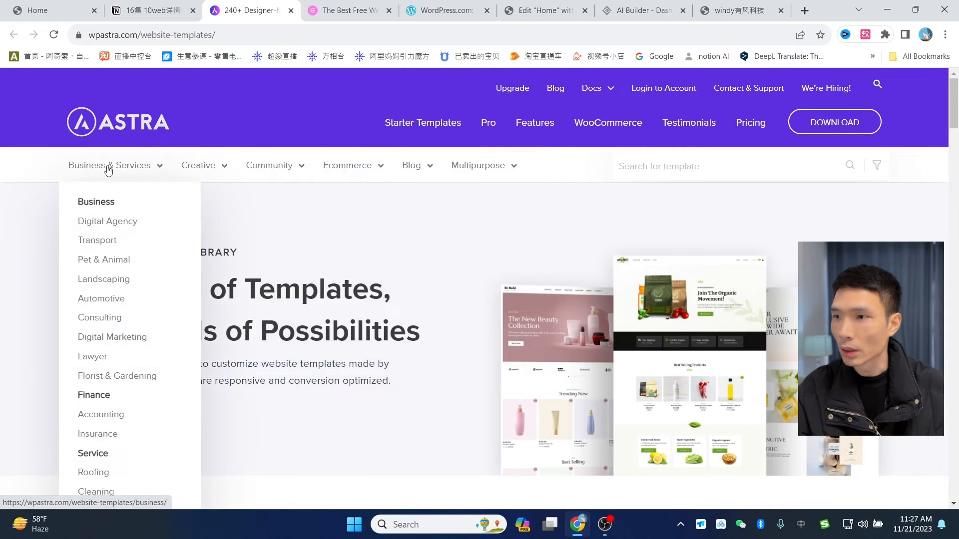
- Browse the Astra template cards and examine the premium badge beside the Halloween template's name
{"action": "scroll", "coordinate": [668, 291], "scroll_direction": "down", "scroll_amount": 15}
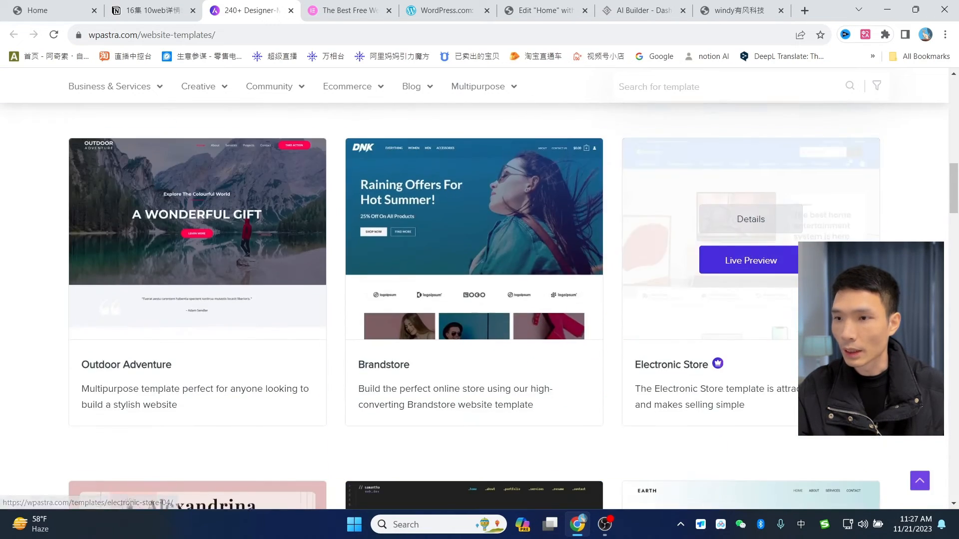
{"action": "scroll", "coordinate": [749, 240], "scroll_direction": "down", "scroll_amount": 17}
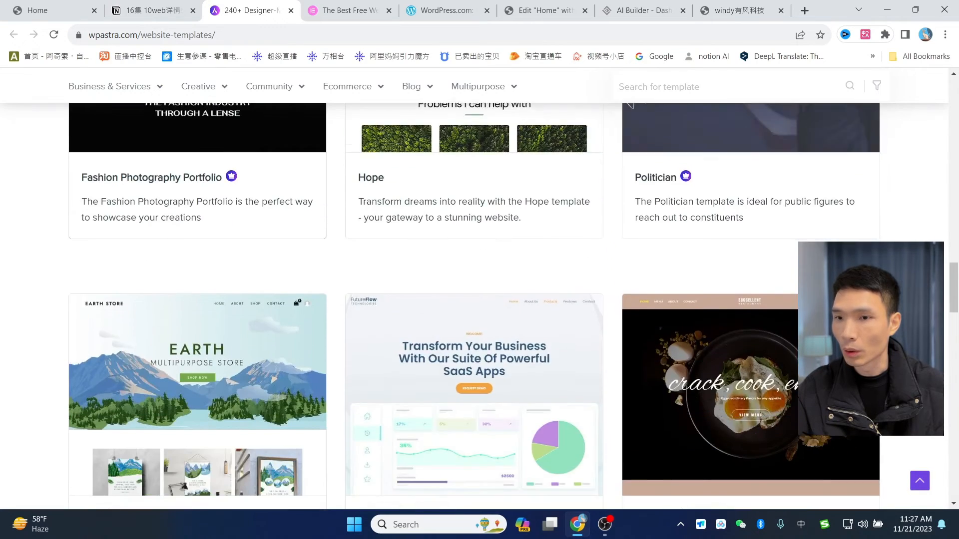
{"action": "scroll", "coordinate": [749, 300], "scroll_direction": "down", "scroll_amount": 4}
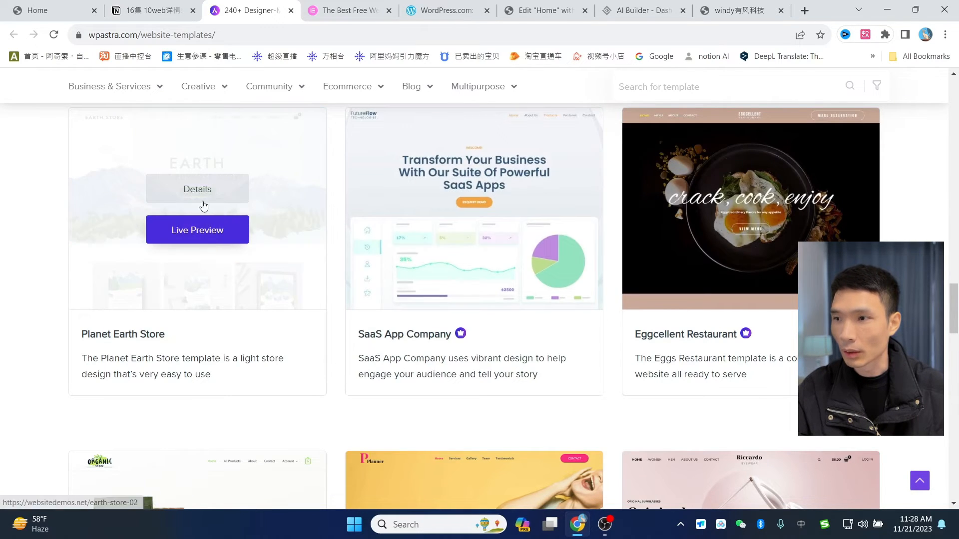
{"action": "scroll", "coordinate": [724, 302], "scroll_direction": "down", "scroll_amount": 15}
{"action": "scroll", "coordinate": [724, 302], "scroll_direction": "up", "scroll_amount": 8}
{"action": "scroll", "coordinate": [578, 315], "scroll_direction": "down", "scroll_amount": 6}
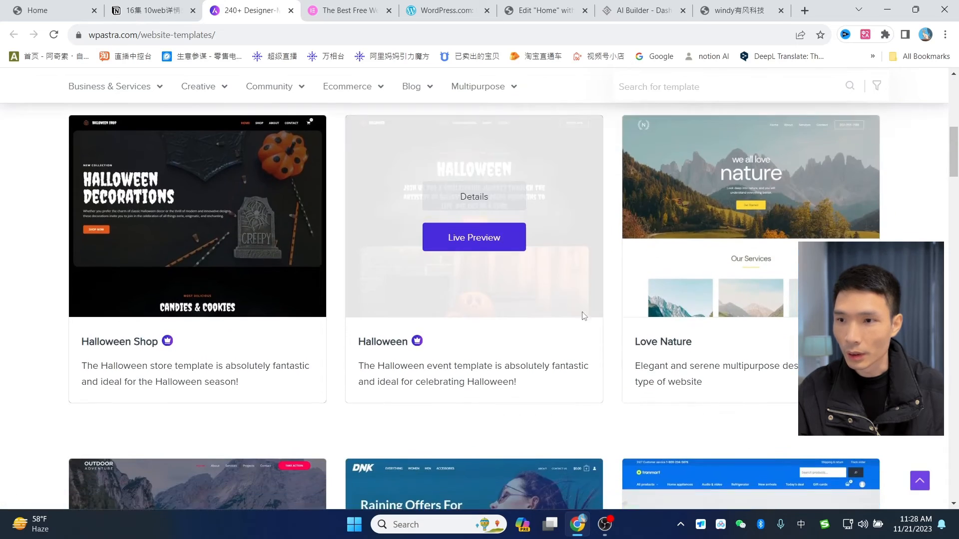
{"action": "mouse_move", "coordinate": [417, 341]}
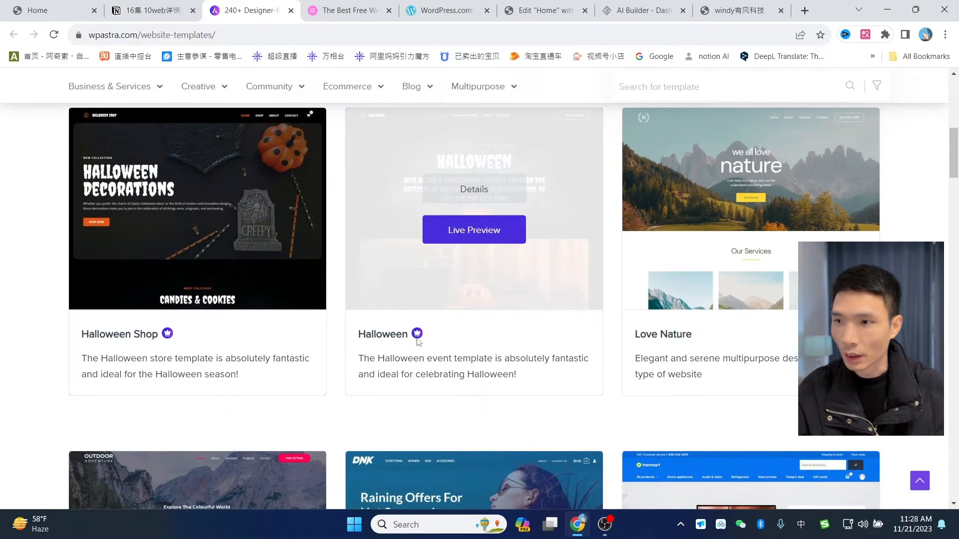
- Review the Community categories, the first template cards and the Business & Services categories in the Astra library
{"action": "scroll", "coordinate": [676, 332], "scroll_direction": "up", "scroll_amount": 10}
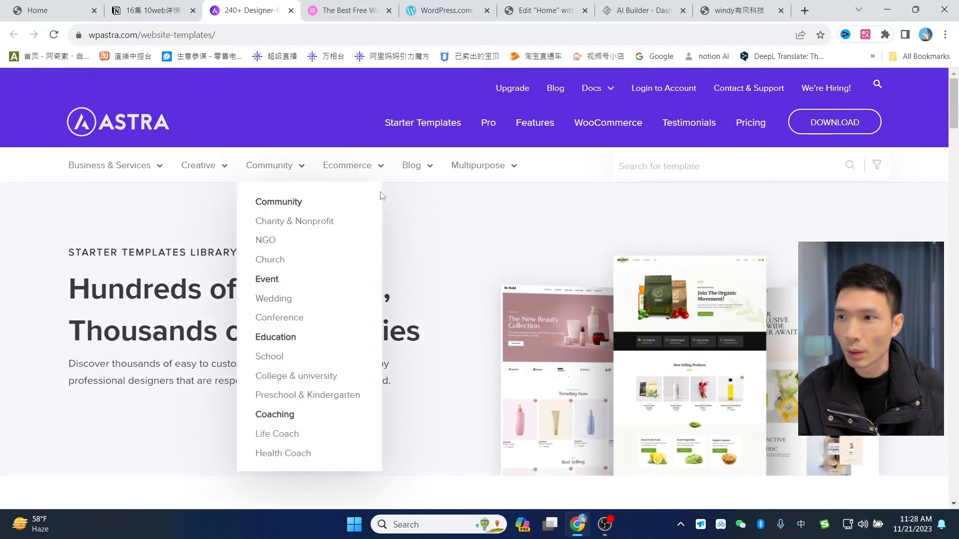
{"action": "scroll", "coordinate": [590, 256], "scroll_direction": "down", "scroll_amount": 10}
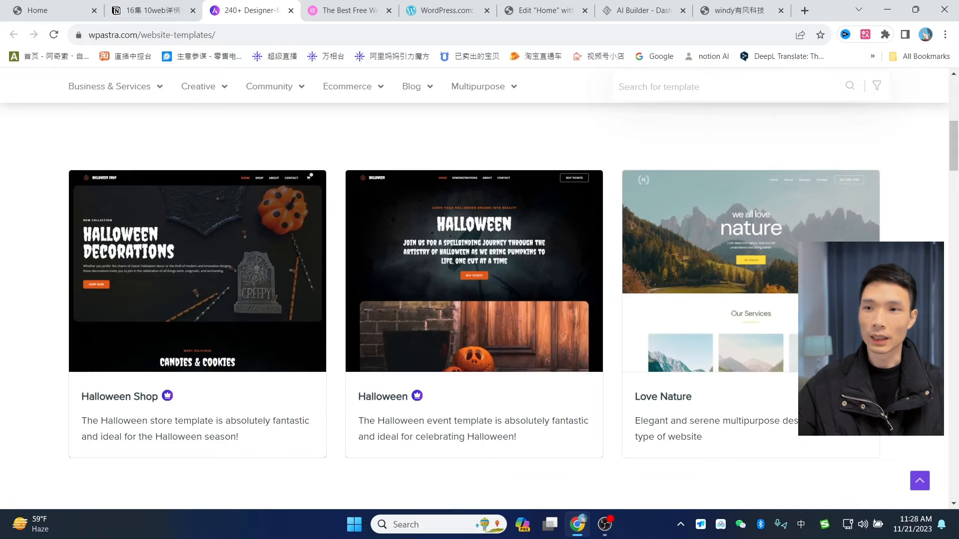
{"action": "scroll", "coordinate": [479, 300], "scroll_direction": "up", "scroll_amount": 4}
{"action": "scroll", "coordinate": [479, 299], "scroll_direction": "down", "scroll_amount": 5}
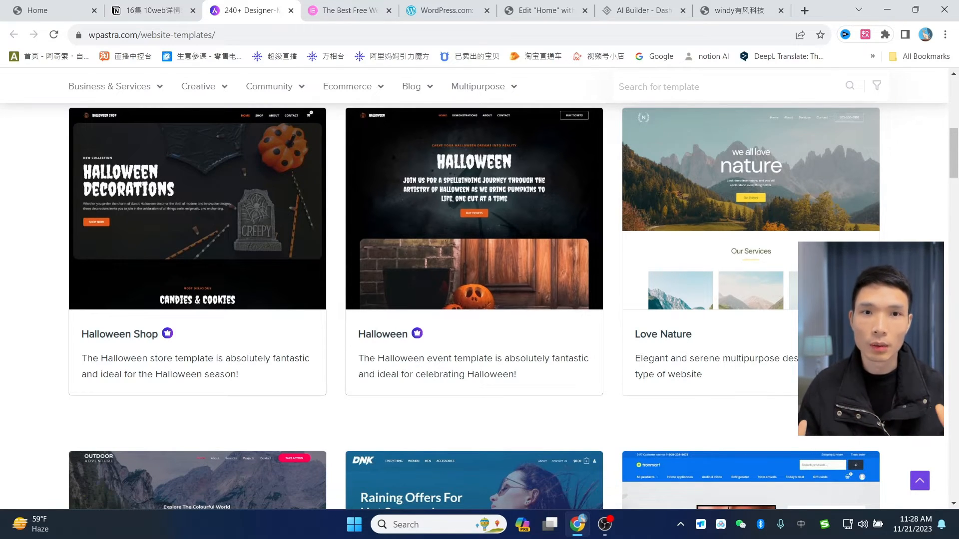
{"action": "scroll", "coordinate": [538, 364], "scroll_direction": "up", "scroll_amount": 9}
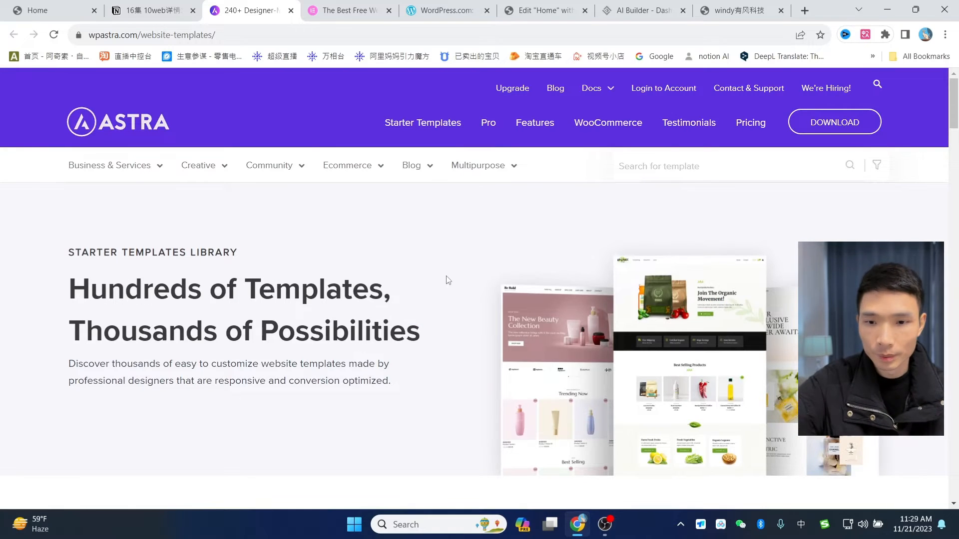
{"action": "mouse_move", "coordinate": [140, 162]}
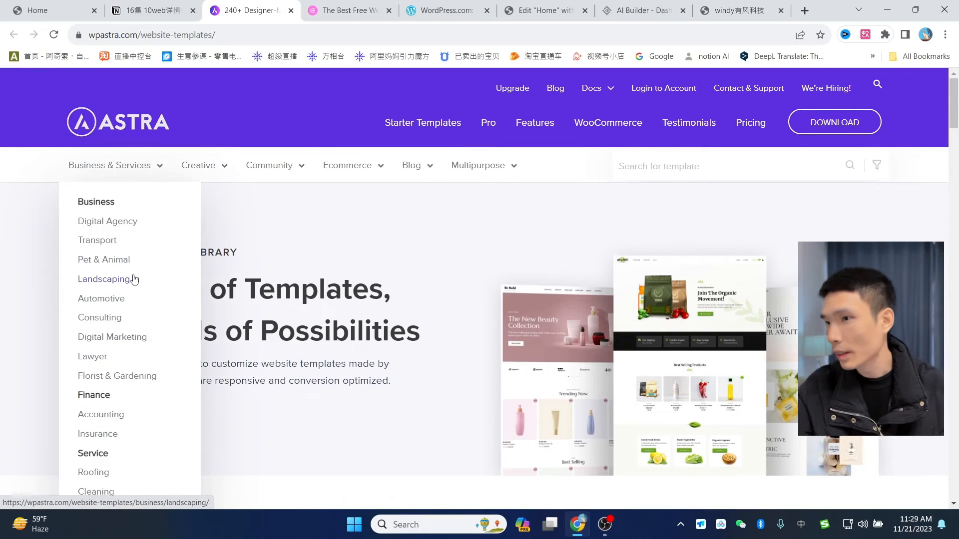
- Open Astra's Automotive templates and look through the live preview of the Bike Modification template
{"action": "left_click", "coordinate": [103, 300]}
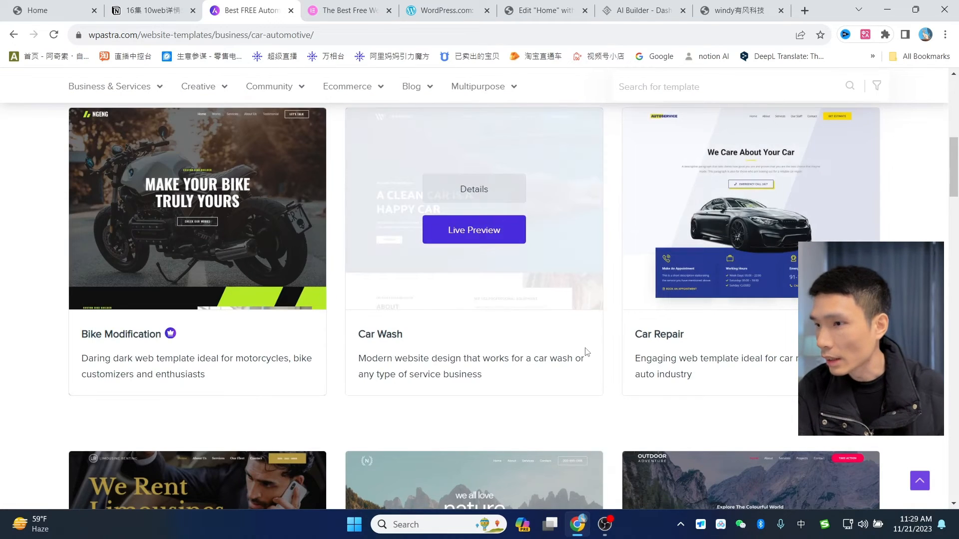
{"action": "scroll", "coordinate": [234, 260], "scroll_direction": "up", "scroll_amount": 1}
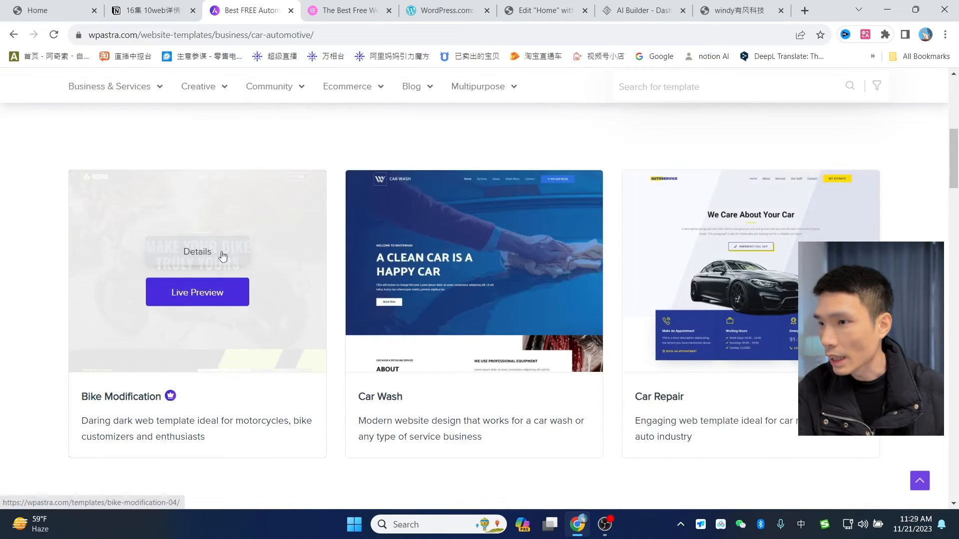
{"action": "left_click", "coordinate": [208, 299]}
{"action": "scroll", "coordinate": [628, 270], "scroll_direction": "down", "scroll_amount": 10}
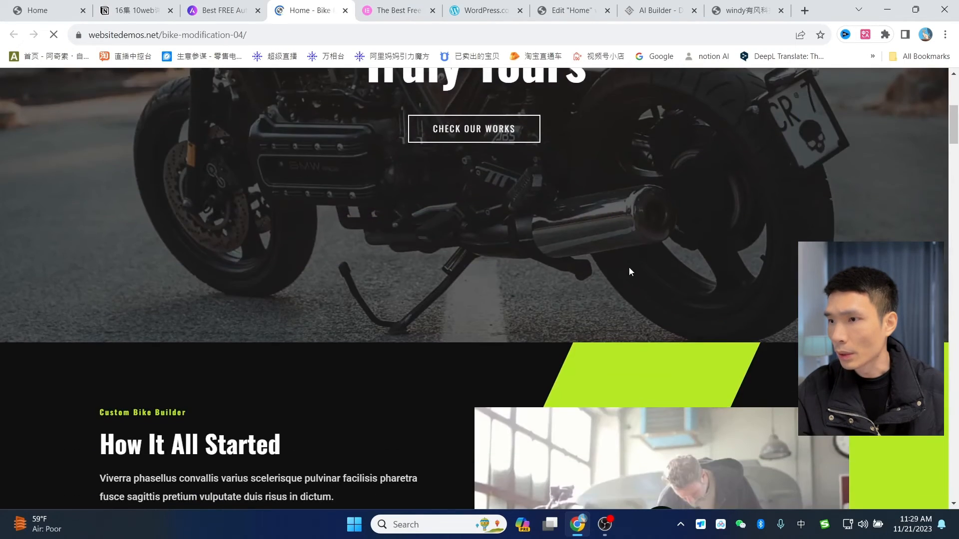
{"action": "scroll", "coordinate": [652, 297], "scroll_direction": "down", "scroll_amount": 20}
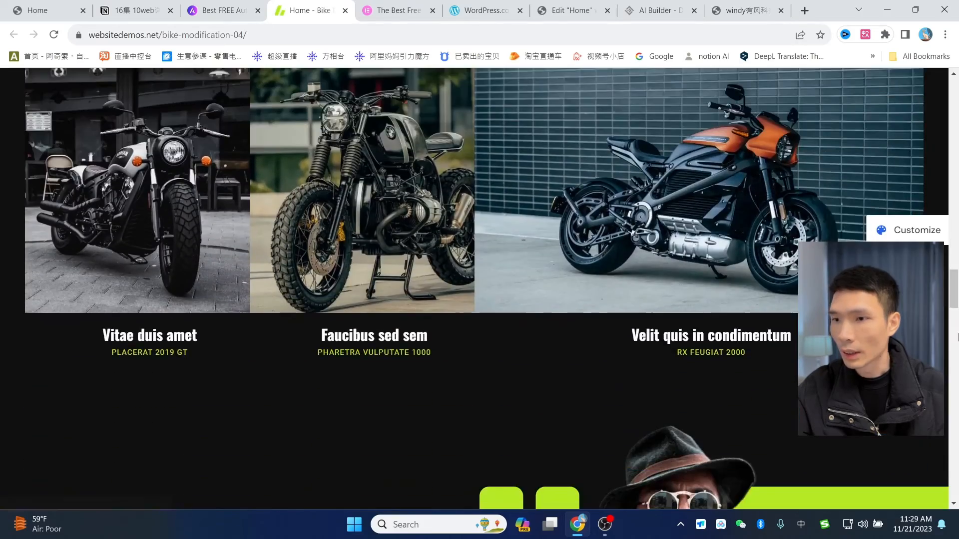
{"action": "left_click_drag", "start_coordinate": [954, 295], "coordinate": [948, 80]}
- Copy the web address of the Bike Modification demo page
{"action": "left_click", "coordinate": [225, 4]}
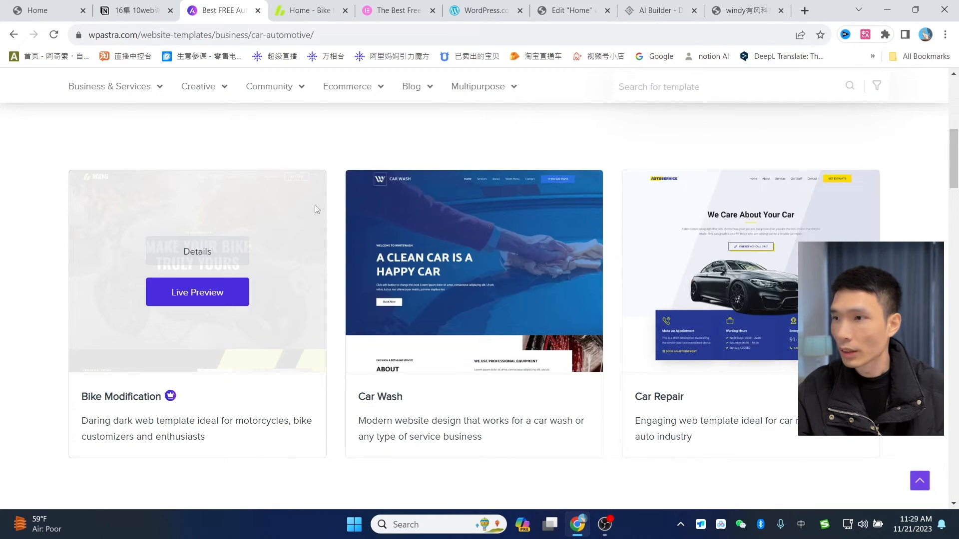
{"action": "left_click", "coordinate": [298, 9]}
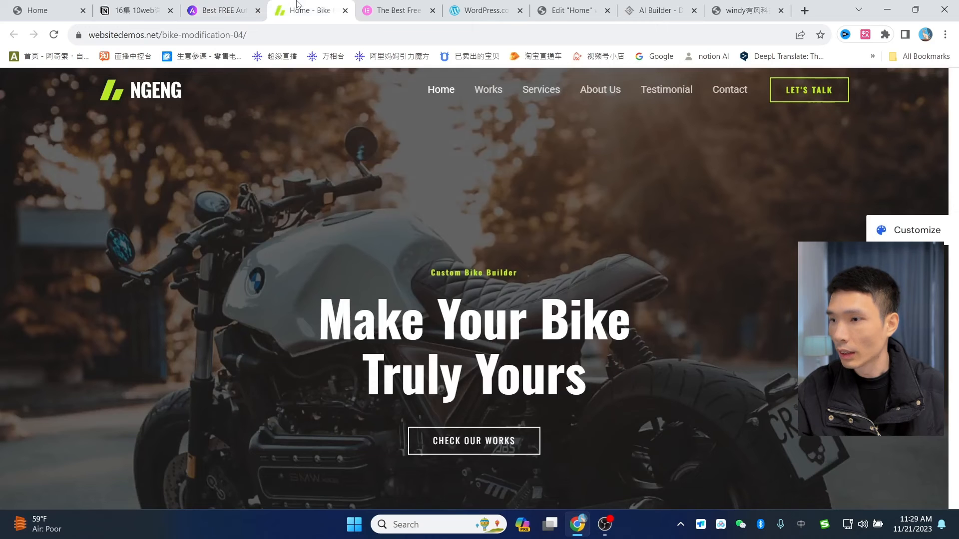
{"action": "left_click", "coordinate": [270, 29]}
{"action": "key", "text": "ctrl+c"}
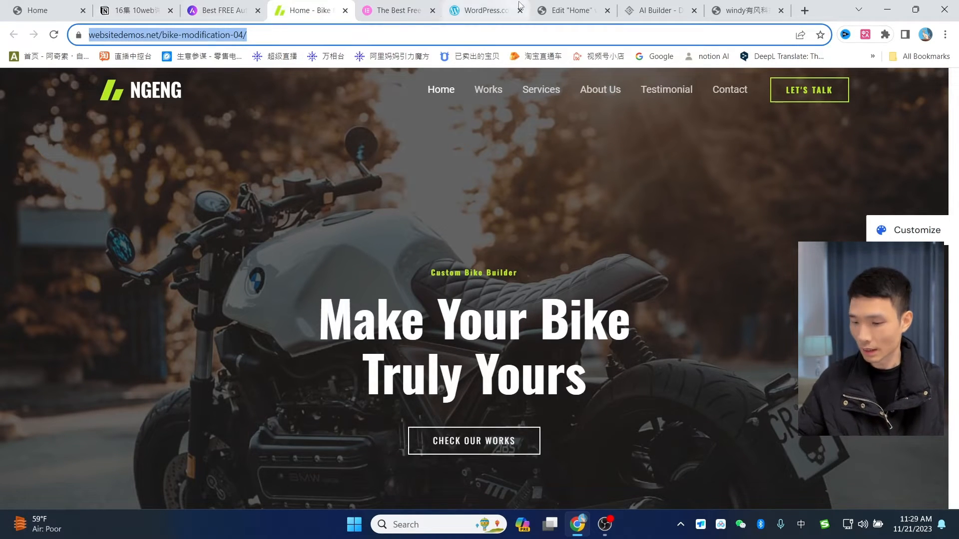
- Switch to the 10Web dashboard, start adding a page with AI recreation and name it home1
{"action": "left_click", "coordinate": [654, 10]}
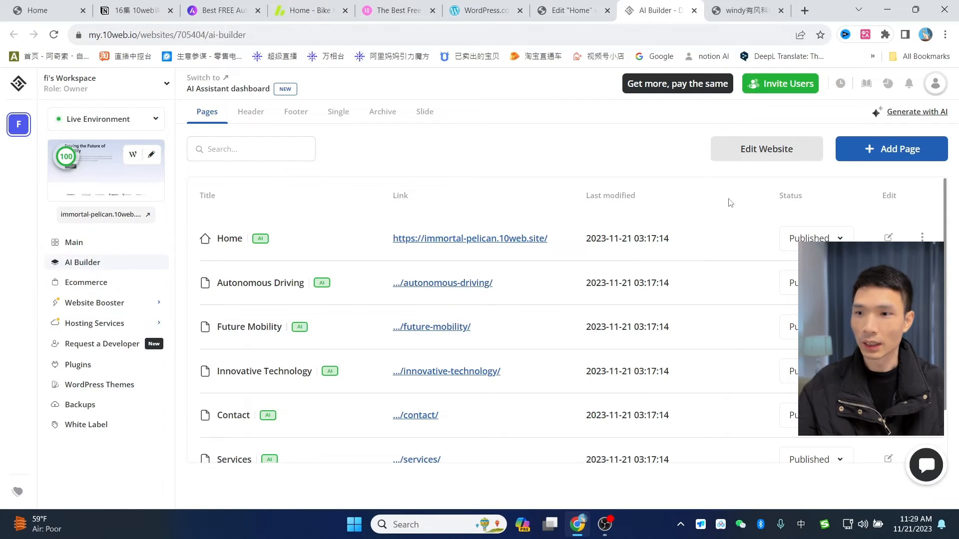
{"action": "left_click", "coordinate": [888, 153]}
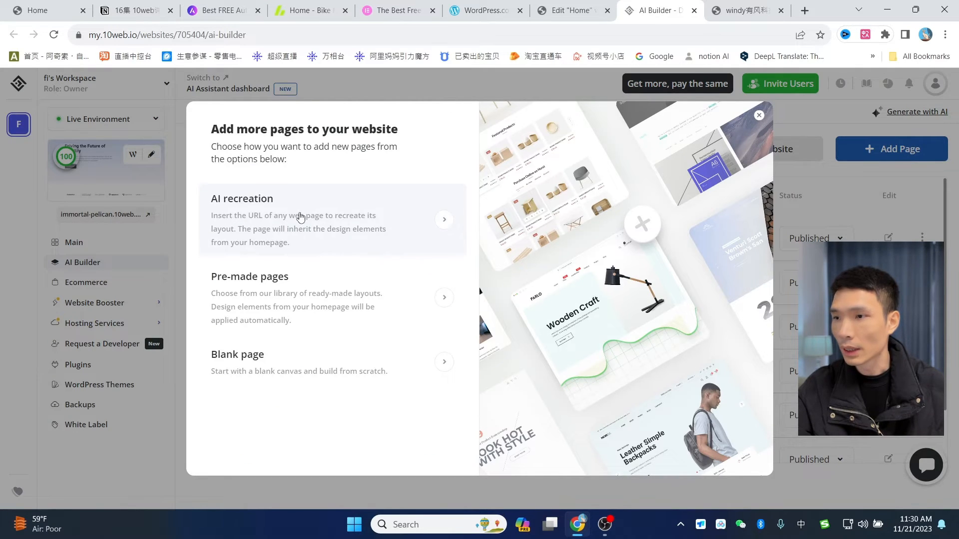
{"action": "left_click", "coordinate": [300, 217]}
{"action": "type", "text": "home"}
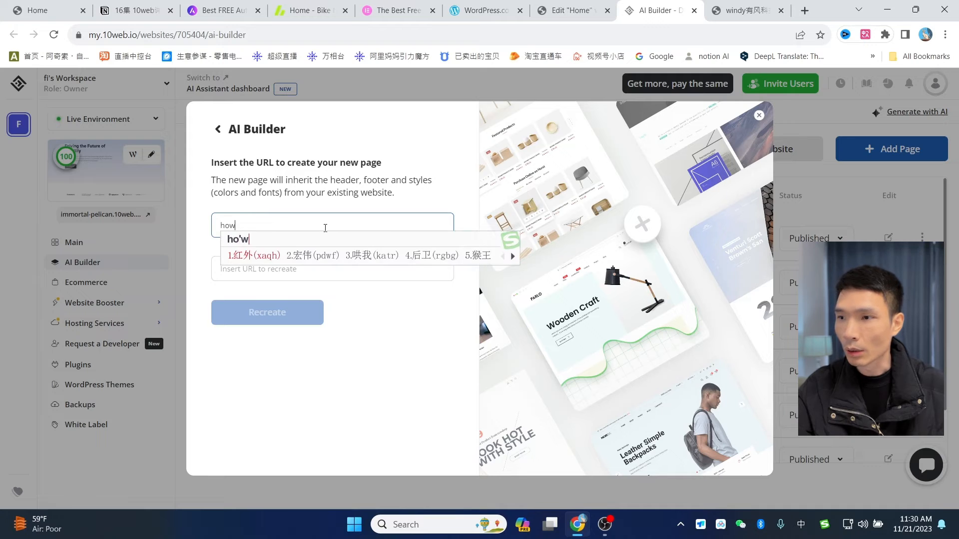
{"action": "key", "text": "Return"}
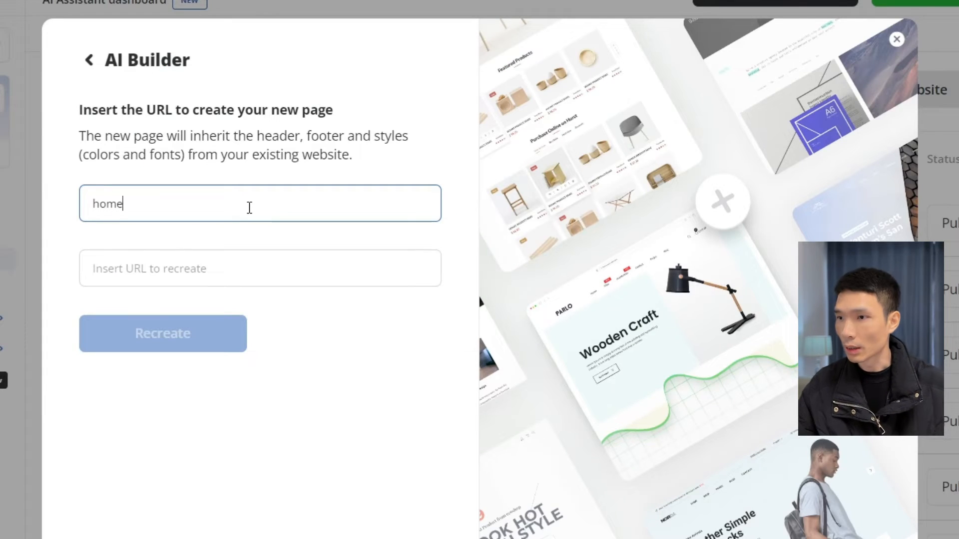
{"action": "type", "text": "irlg"}
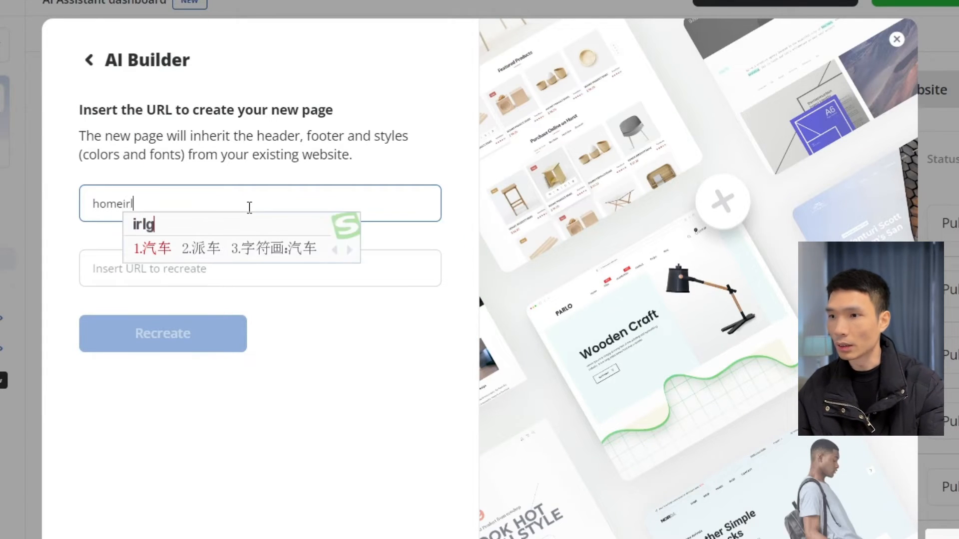
{"action": "key", "text": "space"}
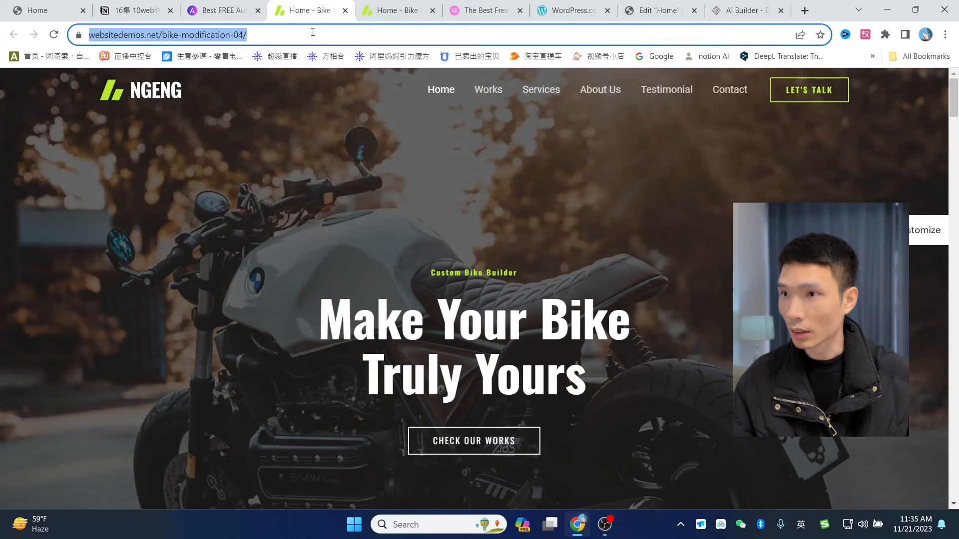
{"action": "left_click", "coordinate": [747, 10]}
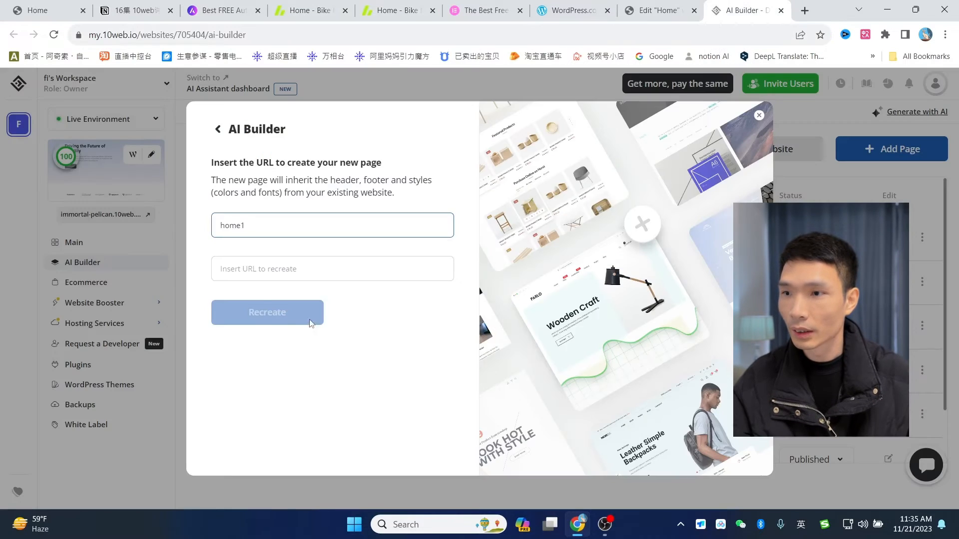
{"action": "left_click", "coordinate": [260, 264]}
{"action": "key", "text": "ctrl+v"}
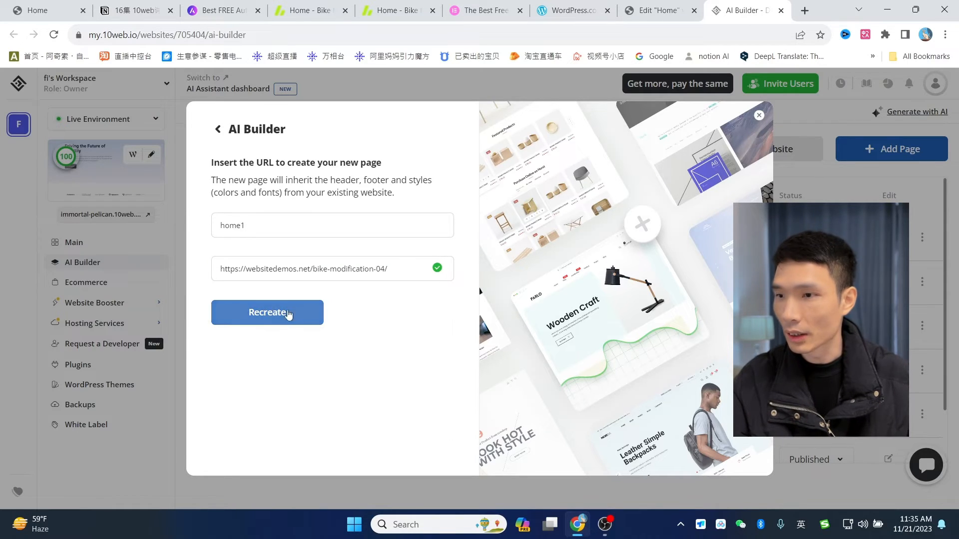
{"action": "left_click", "coordinate": [268, 318]}
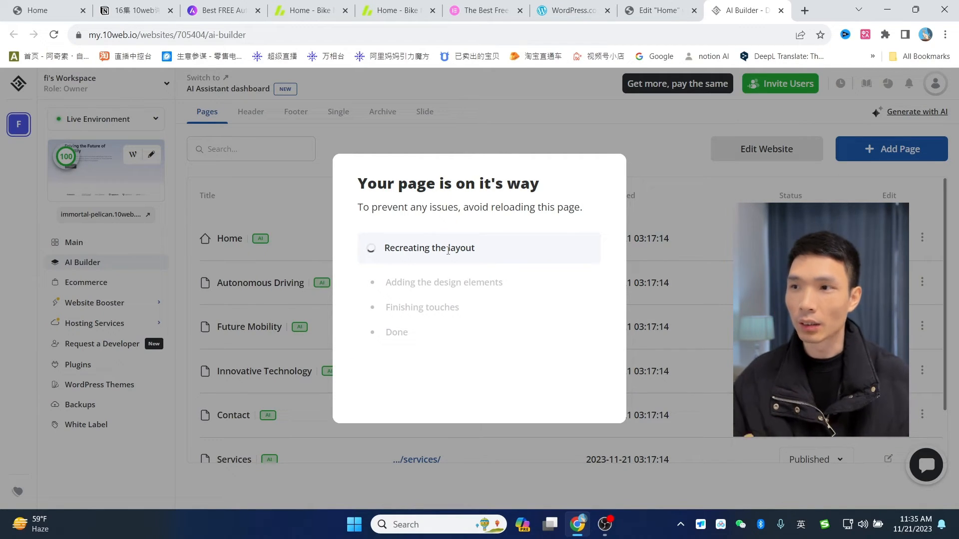
- Close the duplicate Bike Modification demo page and look through the sections of the remaining one
{"action": "left_click", "coordinate": [314, 10]}
{"action": "left_click", "coordinate": [382, 9]}
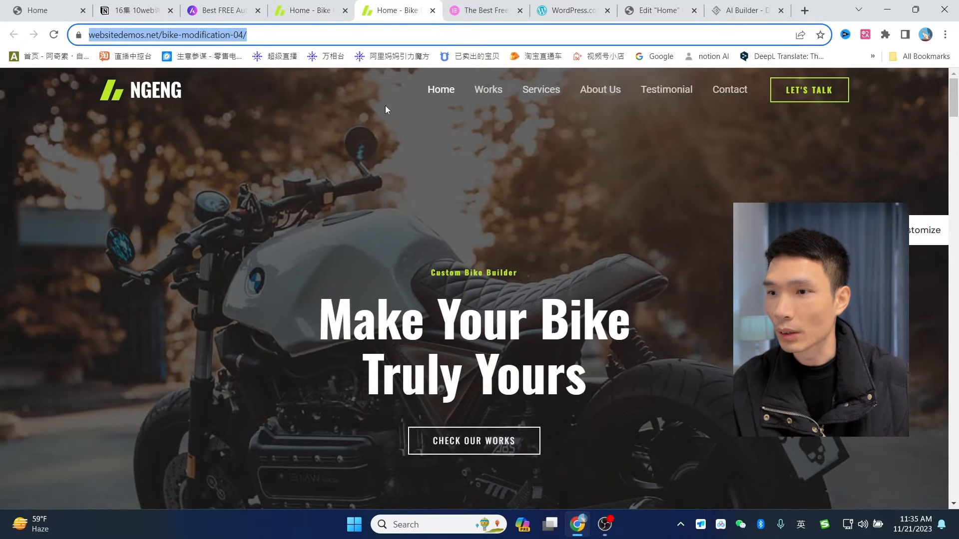
{"action": "left_click", "coordinate": [432, 10]}
{"action": "key", "text": "ctrl+shift+Tab"}
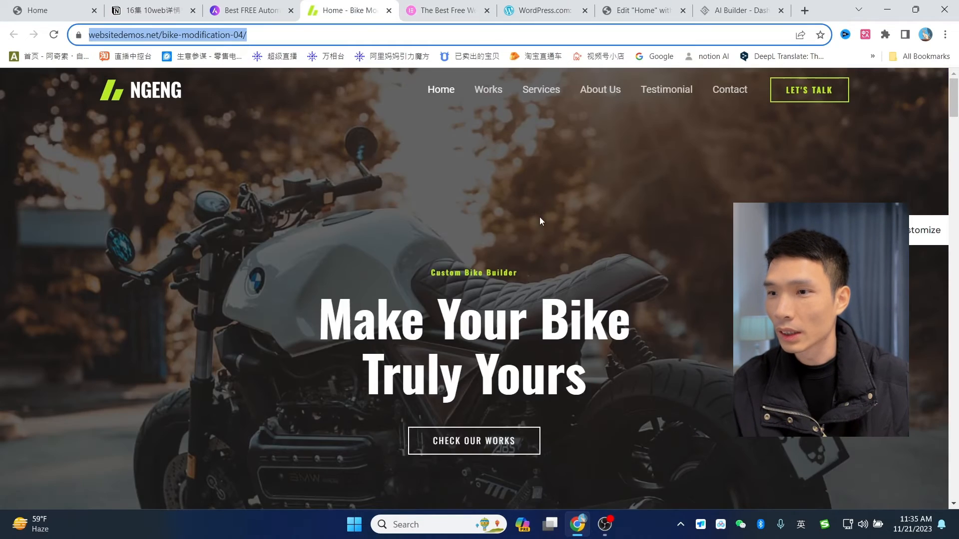
{"action": "scroll", "coordinate": [541, 220], "scroll_direction": "down", "scroll_amount": 5}
{"action": "scroll", "coordinate": [540, 220], "scroll_direction": "down", "scroll_amount": 20}
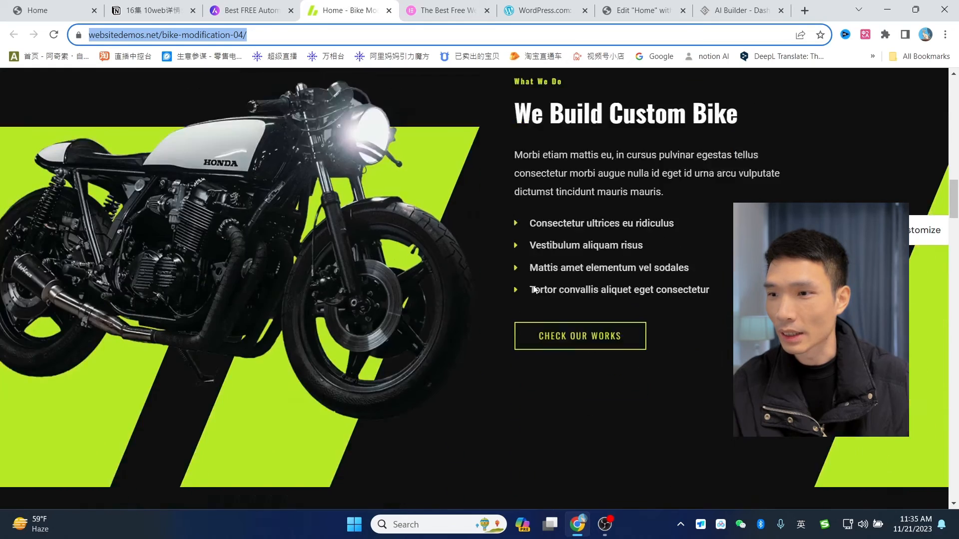
{"action": "scroll", "coordinate": [533, 283], "scroll_direction": "down", "scroll_amount": 10}
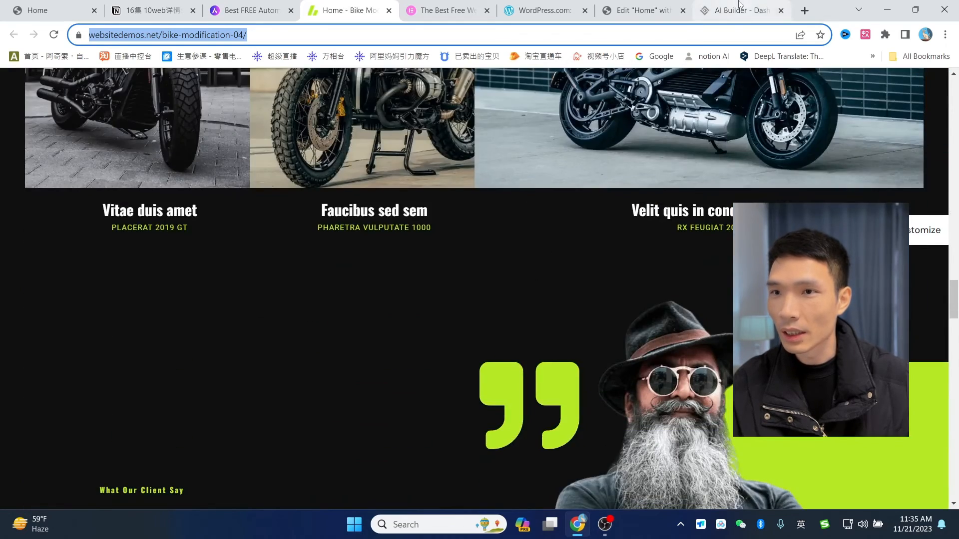
- Open the generated home1 page for editing from the AI Builder and place the Bike Modification demo's tab beside it
{"action": "left_click", "coordinate": [739, 10]}
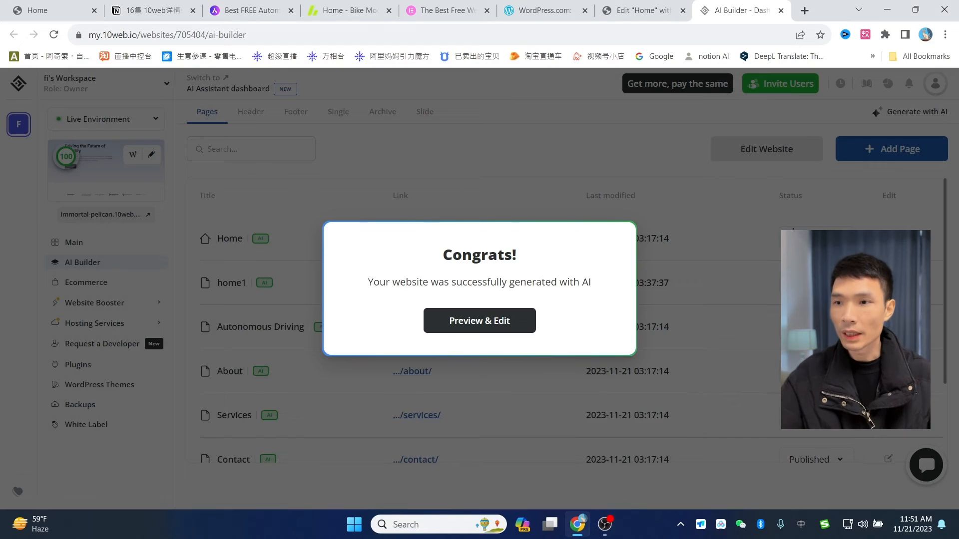
{"action": "left_click", "coordinate": [492, 324]}
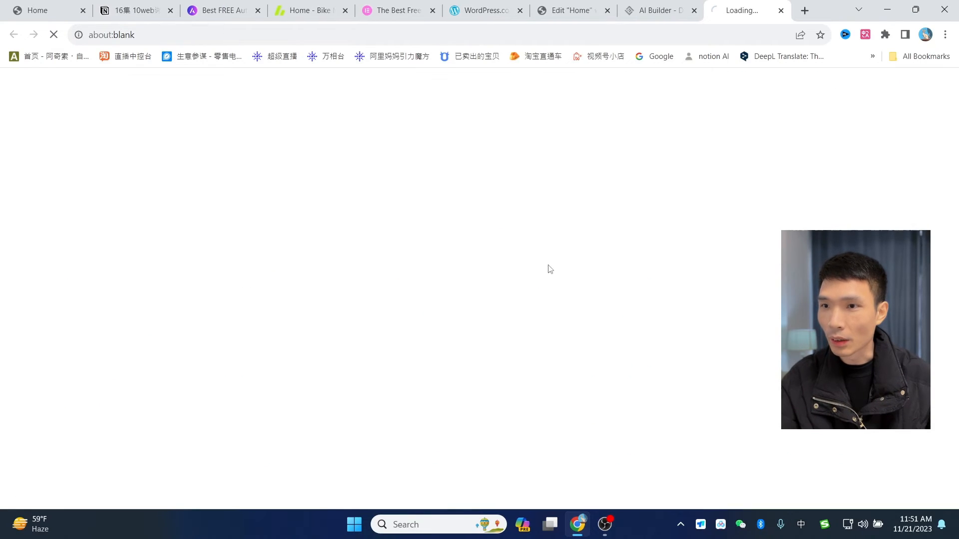
{"action": "left_click_drag", "start_coordinate": [303, 7], "coordinate": [730, 6]}
{"action": "left_click", "coordinate": [641, 6]}
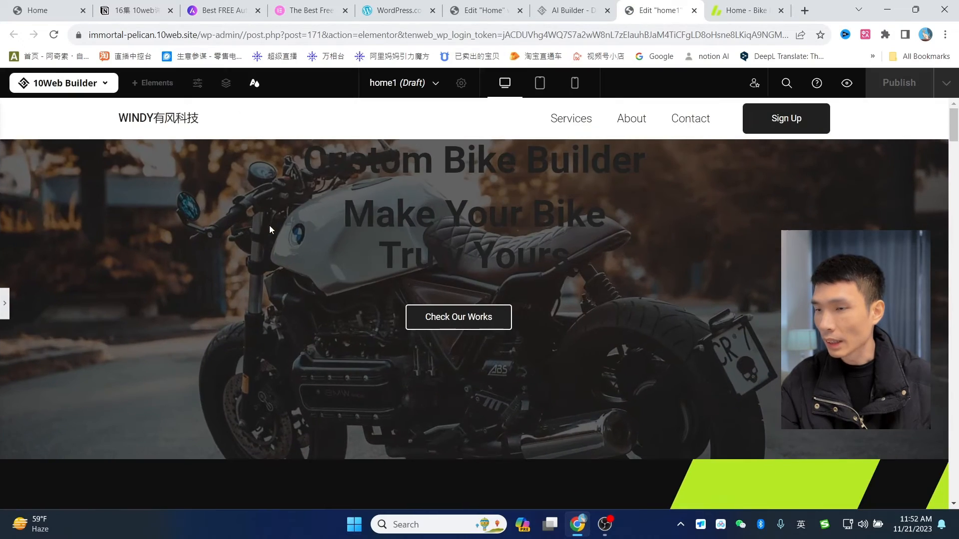
- Review the opening sections of the original Bike Modification demo for comparison with home1
{"action": "left_click", "coordinate": [746, 10]}
{"action": "scroll", "coordinate": [750, 316], "scroll_direction": "up", "scroll_amount": 10}
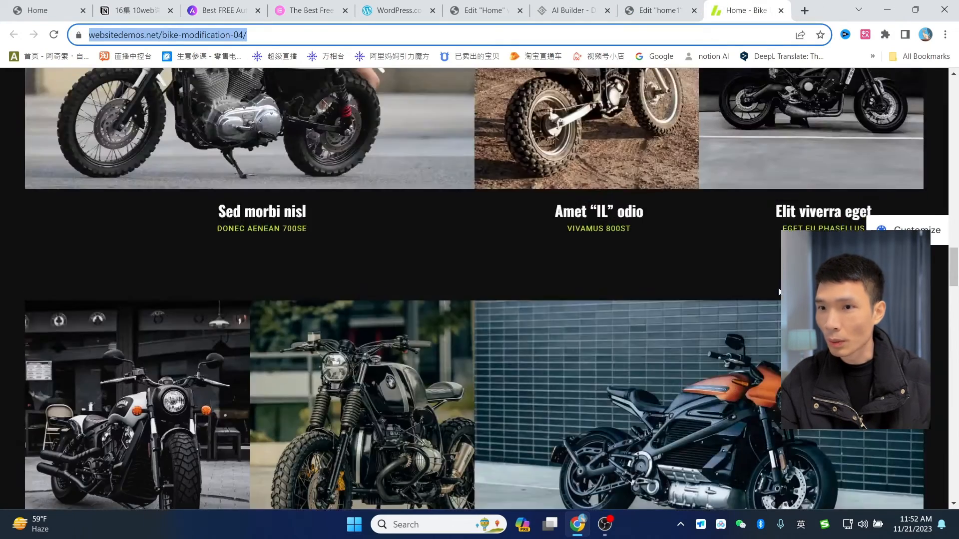
{"action": "scroll", "coordinate": [587, 238], "scroll_direction": "up", "scroll_amount": 10}
{"action": "scroll", "coordinate": [592, 239], "scroll_direction": "down", "scroll_amount": 8}
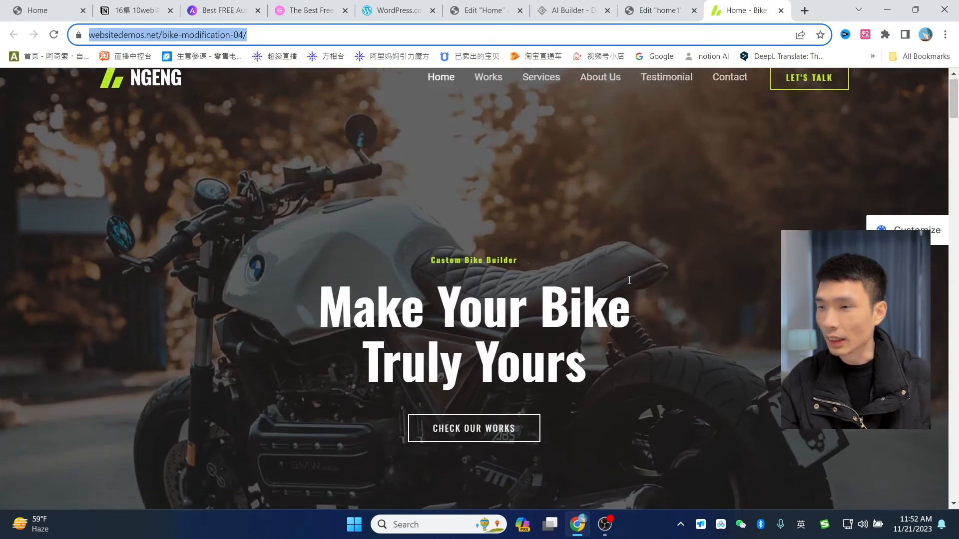
{"action": "scroll", "coordinate": [685, 257], "scroll_direction": "up", "scroll_amount": 6}
- Look through the recreated home1 page in the editor from its opening banner down to the newsletter section
{"action": "left_click", "coordinate": [659, 9]}
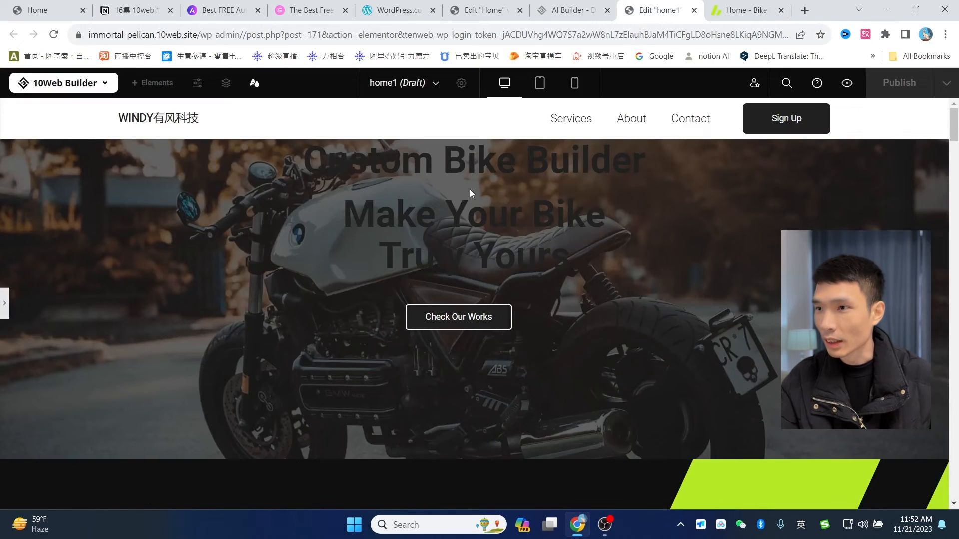
{"action": "scroll", "coordinate": [669, 235], "scroll_direction": "down", "scroll_amount": 10}
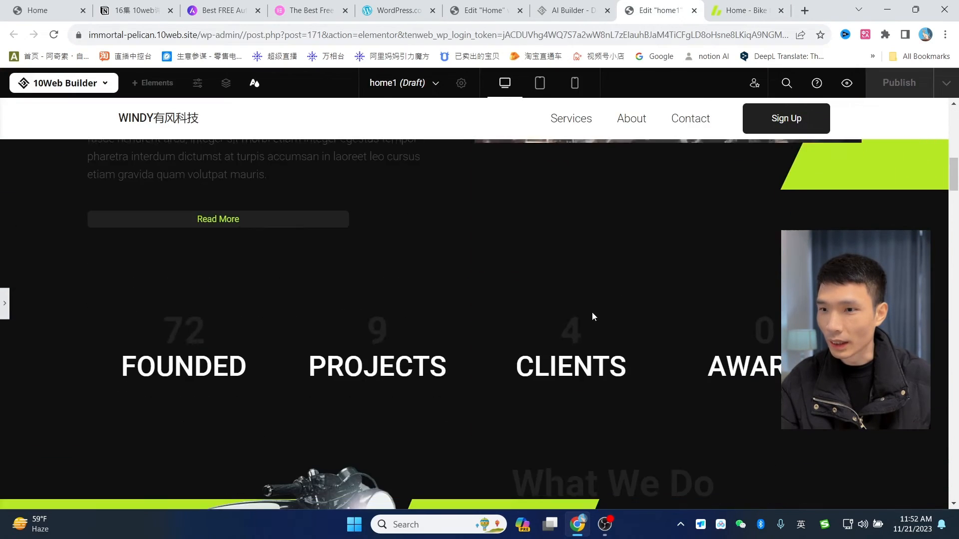
{"action": "scroll", "coordinate": [593, 322], "scroll_direction": "down", "scroll_amount": 15}
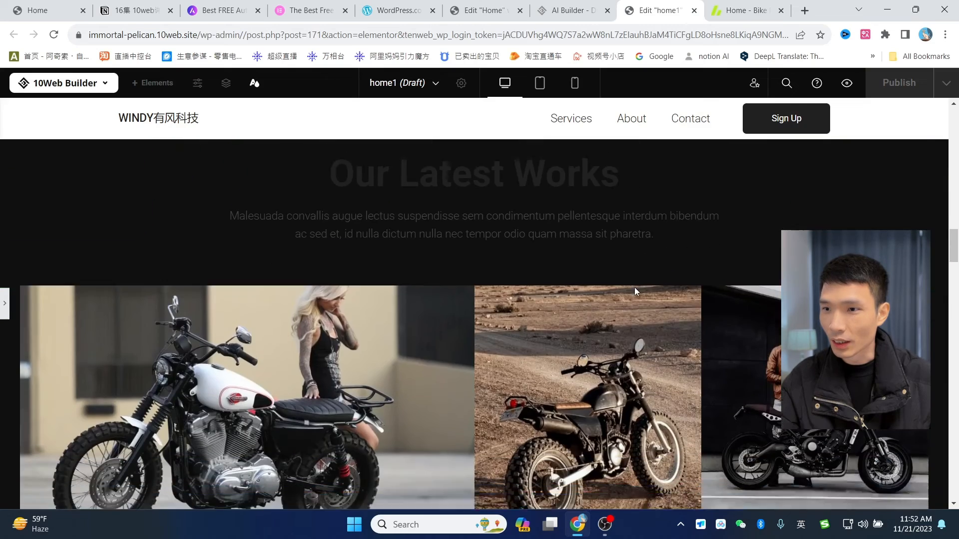
{"action": "scroll", "coordinate": [636, 292], "scroll_direction": "down", "scroll_amount": 8}
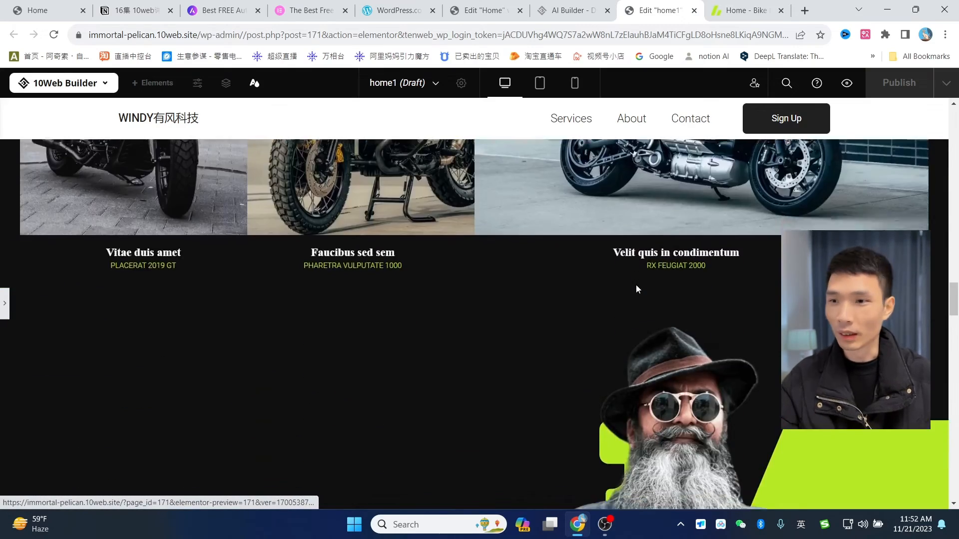
{"action": "scroll", "coordinate": [637, 286], "scroll_direction": "down", "scroll_amount": 15}
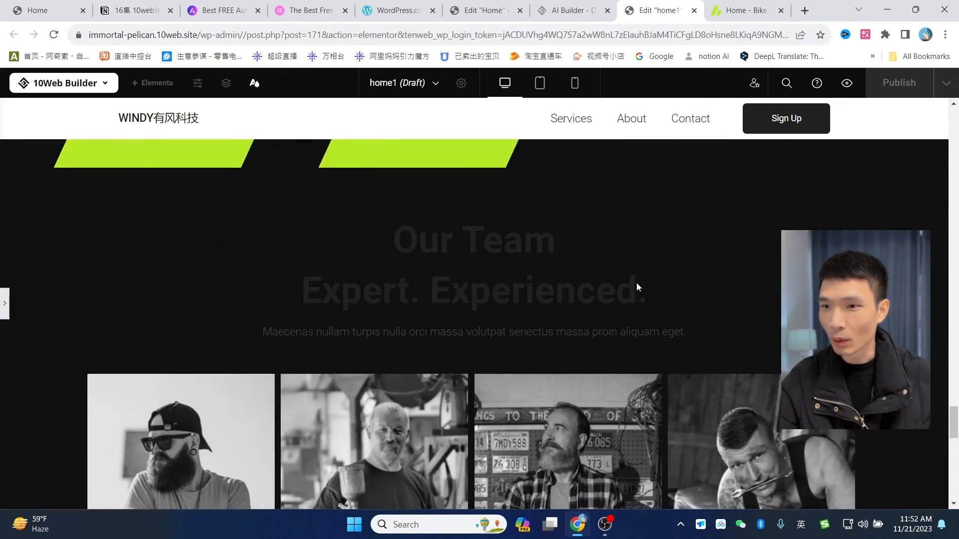
{"action": "scroll", "coordinate": [680, 306], "scroll_direction": "down", "scroll_amount": 6}
{"action": "scroll", "coordinate": [552, 306], "scroll_direction": "up", "scroll_amount": 1}
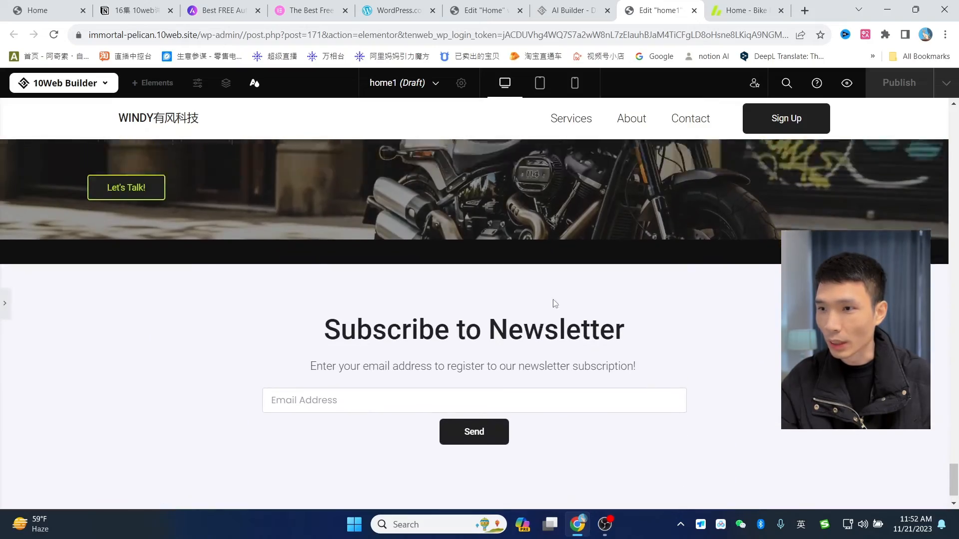
- Compare the footer of the Bike Modification demo with the end of the recreated home1 page
{"action": "key", "text": "ctrl+Tab"}
{"action": "left_click_drag", "start_coordinate": [956, 150], "coordinate": [913, 493]}
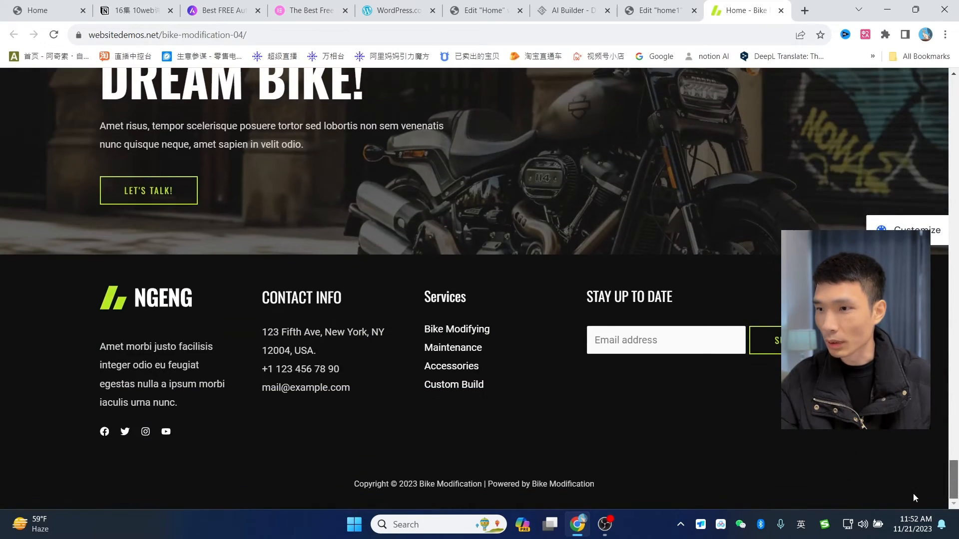
{"action": "left_click", "coordinate": [658, 10]}
{"action": "scroll", "coordinate": [678, 315], "scroll_direction": "down", "scroll_amount": 3}
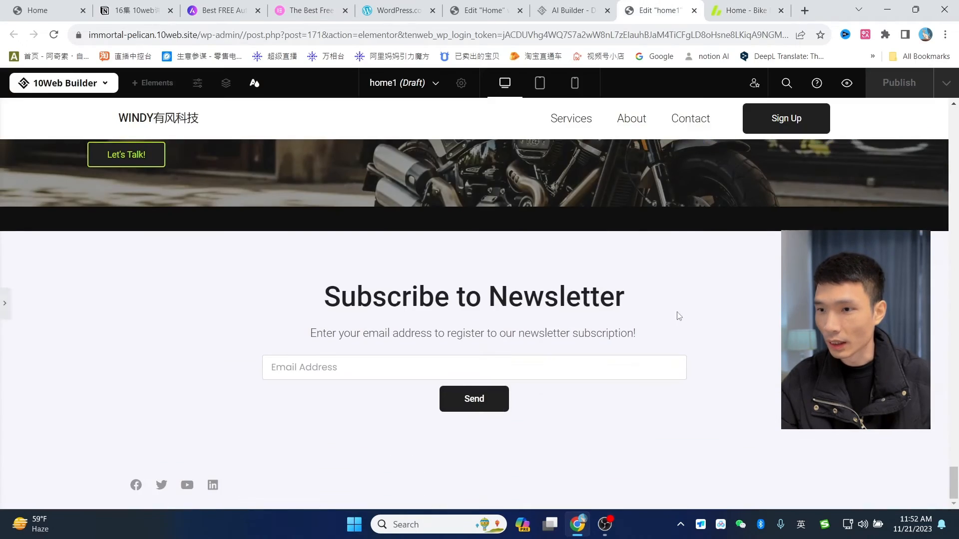
- Open the home1 draft in preview and look over its upper sections
{"action": "scroll", "coordinate": [672, 227], "scroll_direction": "up", "scroll_amount": 10}
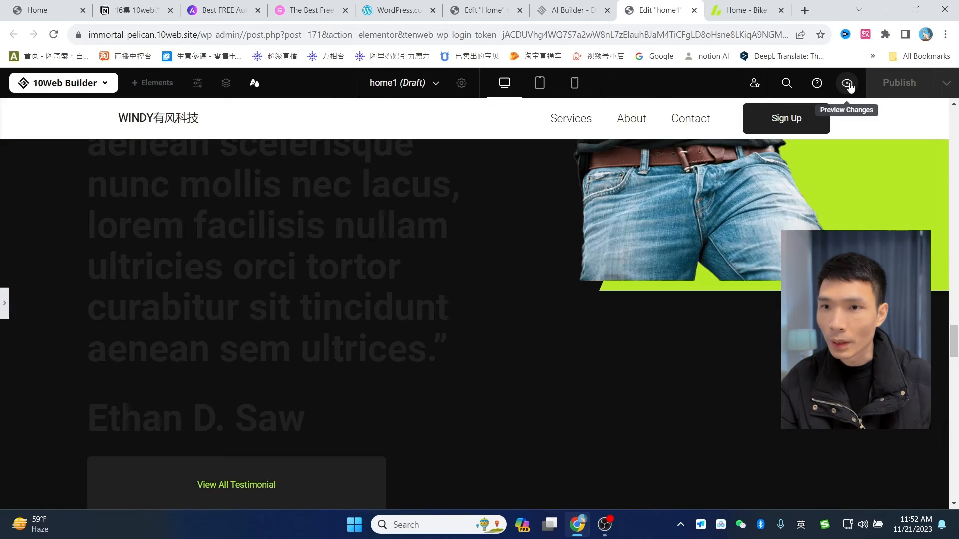
{"action": "left_click", "coordinate": [847, 83]}
{"action": "scroll", "coordinate": [659, 249], "scroll_direction": "down", "scroll_amount": 10}
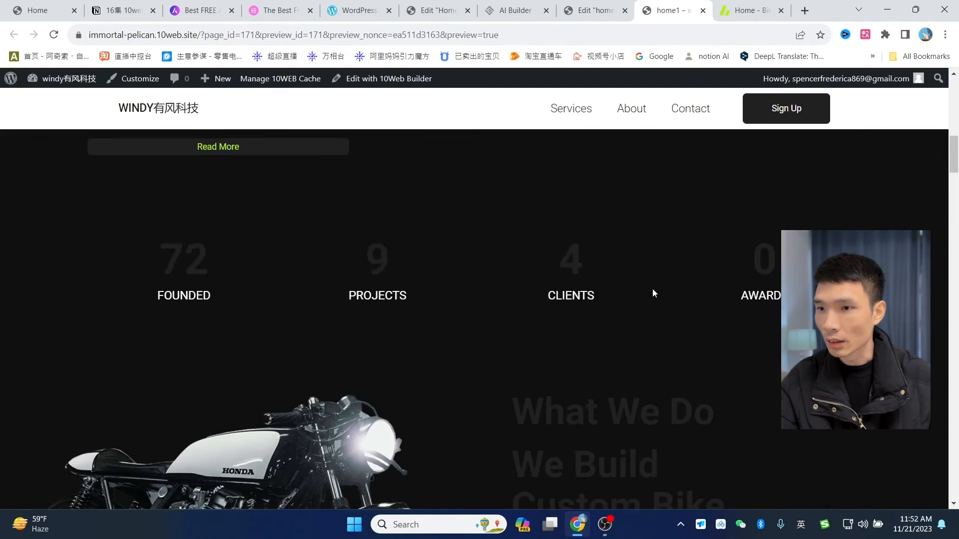
- Look through the home1 preview from the statistics counters to the closing call-to-action, and compare its team section with the Bike Modification demo
{"action": "scroll", "coordinate": [690, 275], "scroll_direction": "up", "scroll_amount": 7}
{"action": "scroll", "coordinate": [694, 259], "scroll_direction": "down", "scroll_amount": 10}
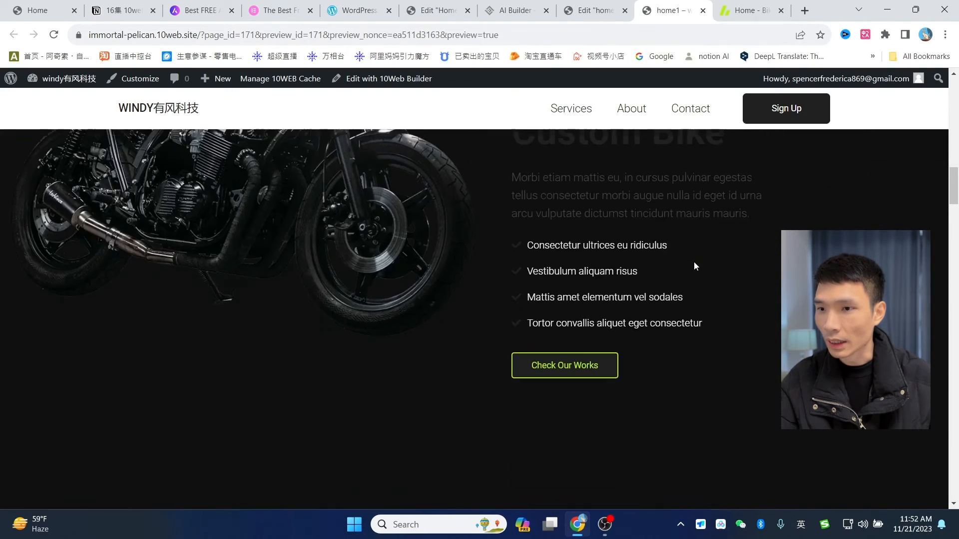
{"action": "scroll", "coordinate": [693, 262], "scroll_direction": "up", "scroll_amount": 4}
{"action": "scroll", "coordinate": [717, 260], "scroll_direction": "up", "scroll_amount": 1}
{"action": "left_click_drag", "start_coordinate": [717, 260], "coordinate": [698, 330]}
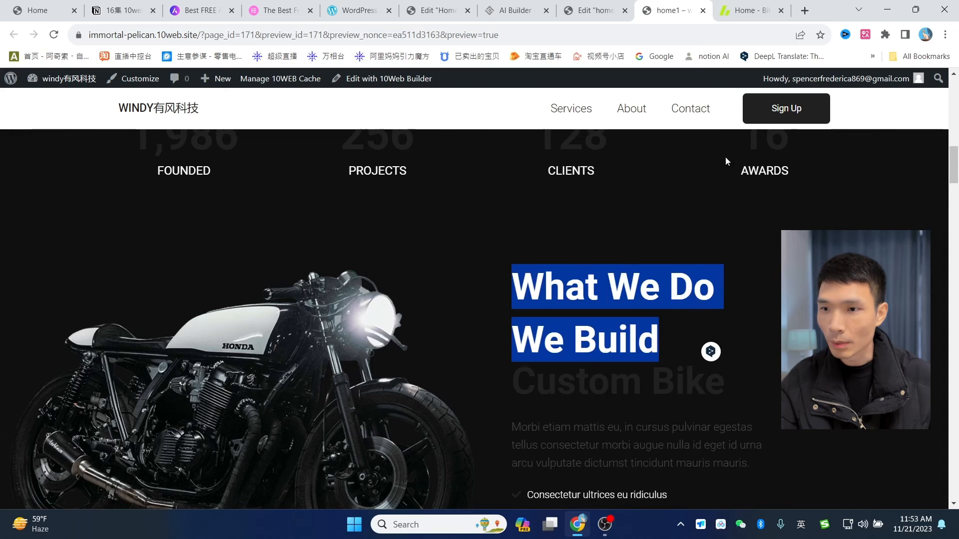
{"action": "left_click", "coordinate": [732, 241]}
{"action": "scroll", "coordinate": [658, 265], "scroll_direction": "down", "scroll_amount": 12}
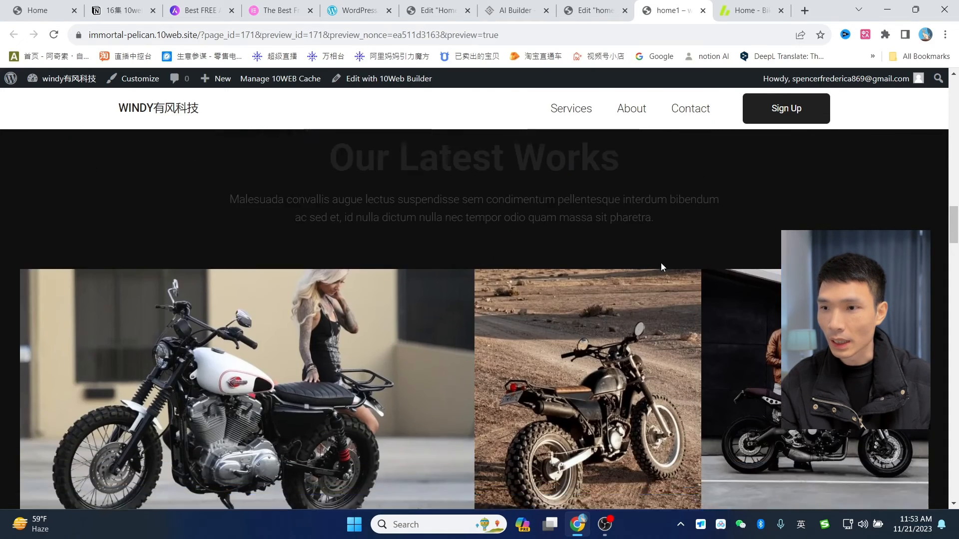
{"action": "scroll", "coordinate": [660, 265], "scroll_direction": "down", "scroll_amount": 15}
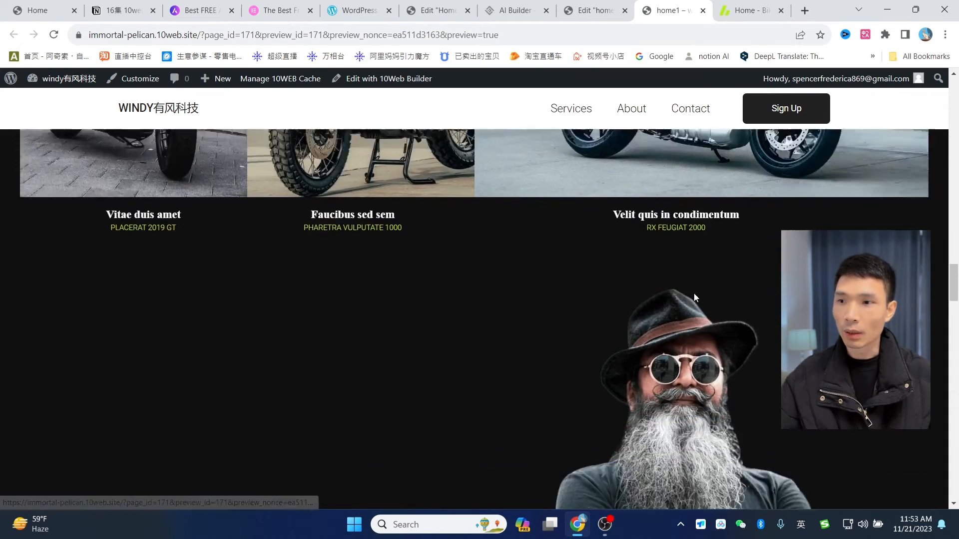
{"action": "scroll", "coordinate": [694, 298], "scroll_direction": "down", "scroll_amount": 15}
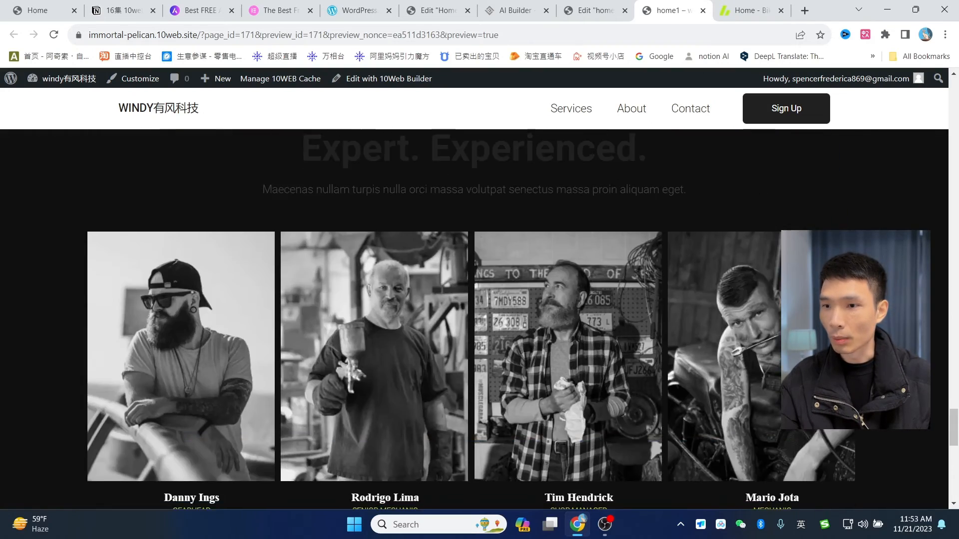
{"action": "scroll", "coordinate": [694, 298], "scroll_direction": "down", "scroll_amount": 10}
{"action": "left_click", "coordinate": [749, 10]}
{"action": "scroll", "coordinate": [711, 189], "scroll_direction": "up", "scroll_amount": 10}
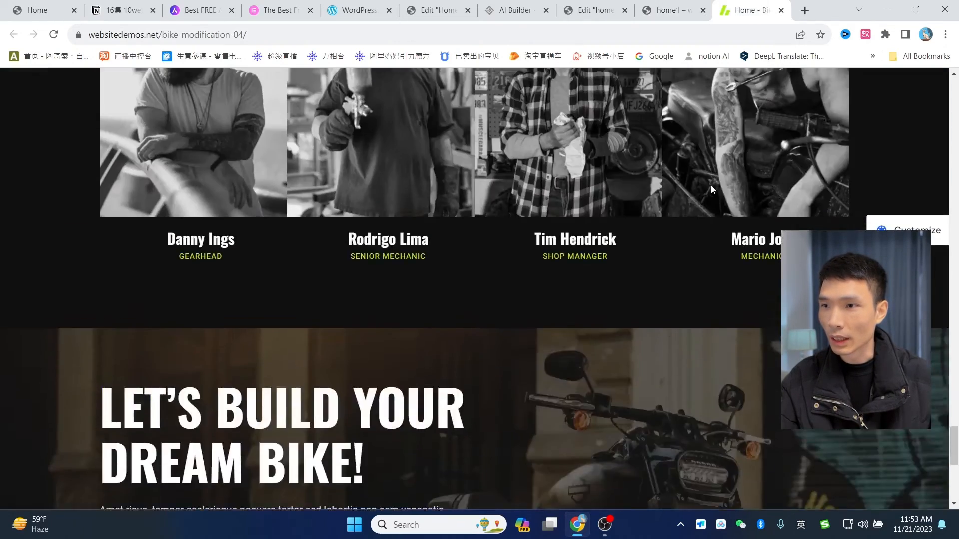
{"action": "scroll", "coordinate": [711, 184], "scroll_direction": "up", "scroll_amount": 3}
- In the home1 editor, set the text color of the "What We Do" heading to white (#FFFFFF)
{"action": "left_click", "coordinate": [594, 10]}
{"action": "scroll", "coordinate": [629, 299], "scroll_direction": "up", "scroll_amount": 10}
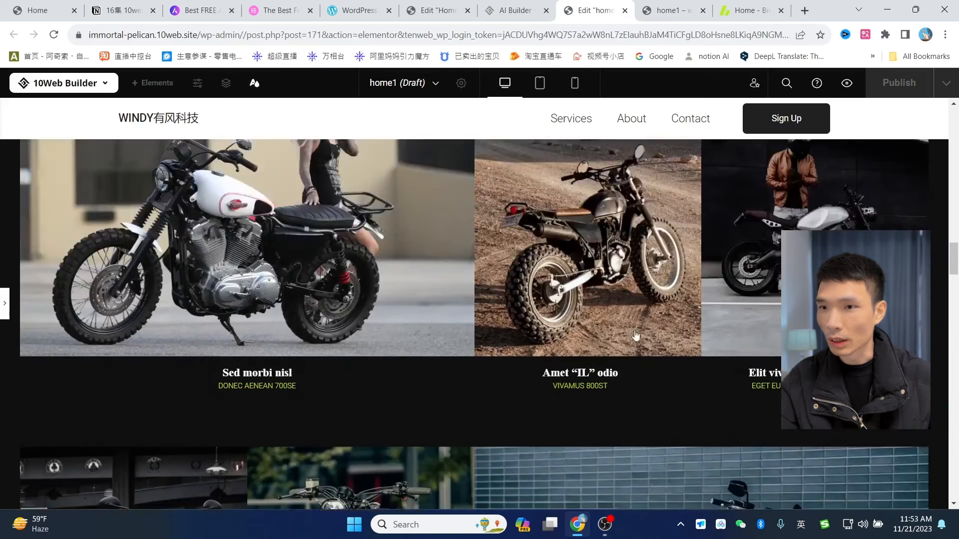
{"action": "scroll", "coordinate": [668, 325], "scroll_direction": "up", "scroll_amount": 11}
{"action": "scroll", "coordinate": [670, 323], "scroll_direction": "down", "scroll_amount": 1}
{"action": "scroll", "coordinate": [621, 282], "scroll_direction": "up", "scroll_amount": 3}
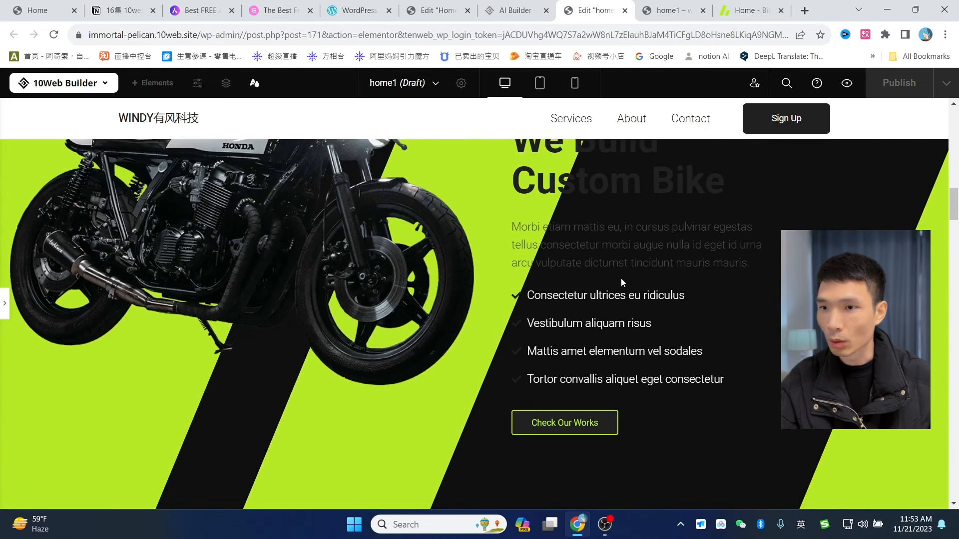
{"action": "scroll", "coordinate": [621, 281], "scroll_direction": "up", "scroll_amount": 4}
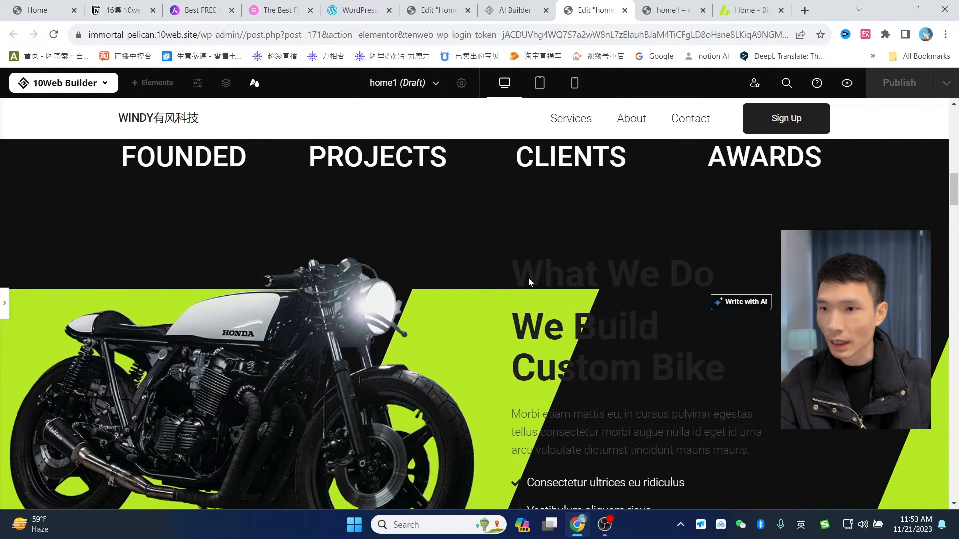
{"action": "left_click", "coordinate": [5, 304]}
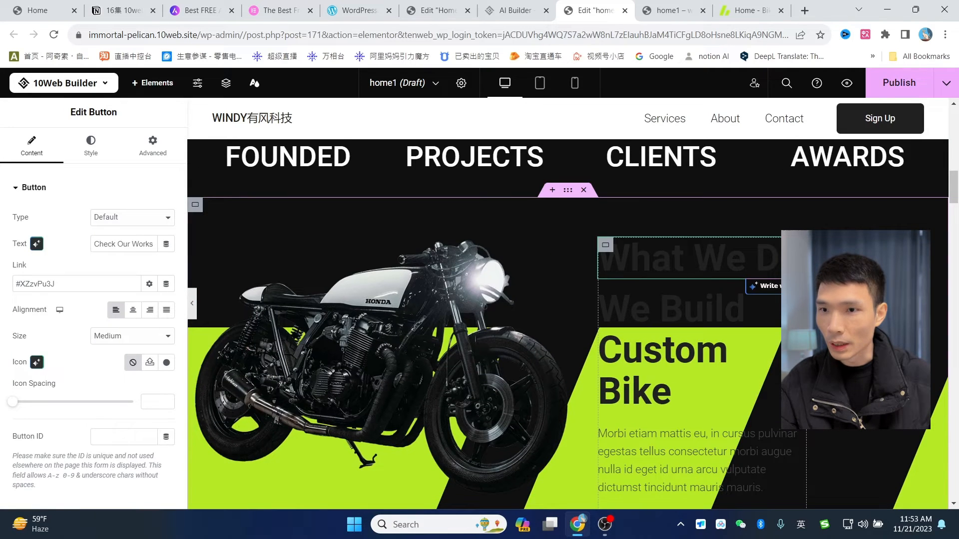
{"action": "left_click", "coordinate": [689, 259]}
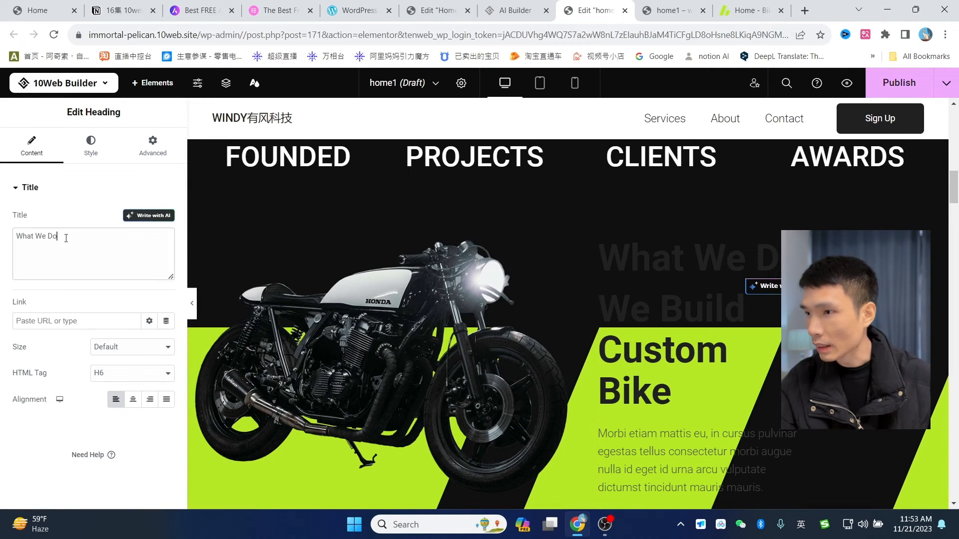
{"action": "left_click_drag", "start_coordinate": [58, 236], "coordinate": [16, 238]}
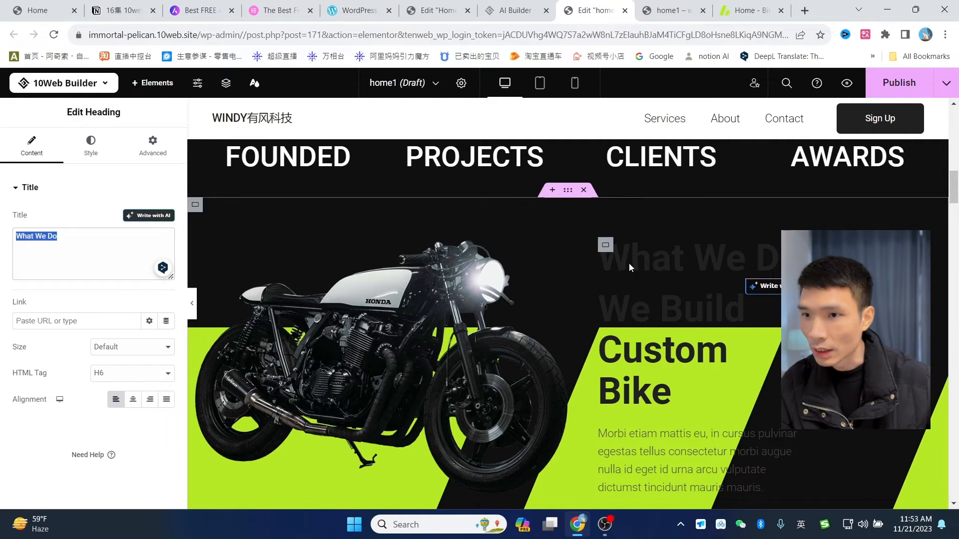
{"action": "left_click", "coordinate": [91, 145]}
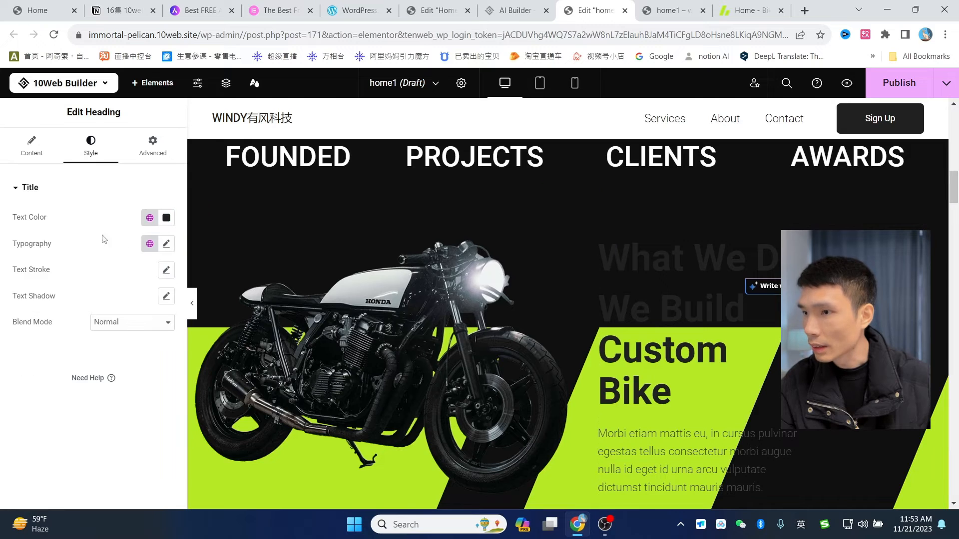
{"action": "left_click", "coordinate": [171, 222]}
{"action": "left_click_drag", "start_coordinate": [128, 280], "coordinate": [88, 227]}
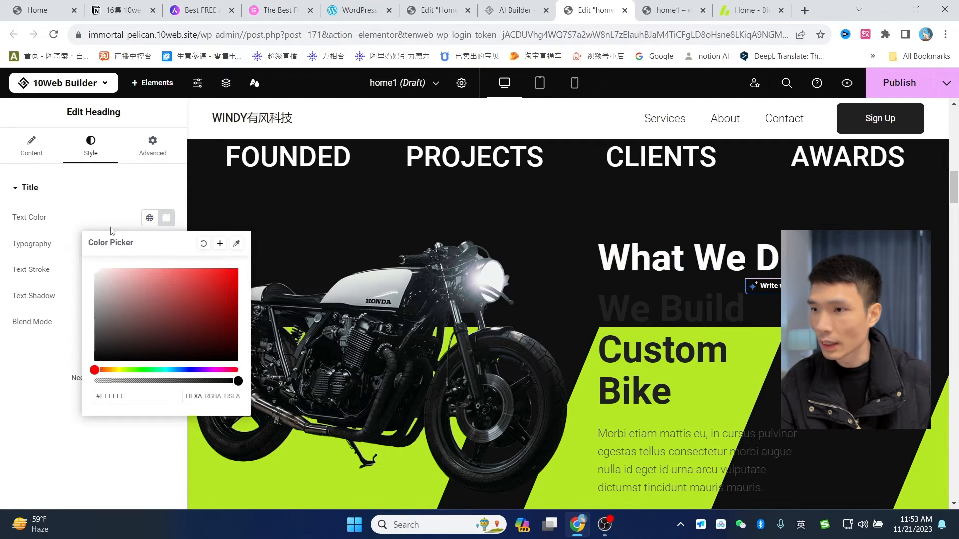
{"action": "left_click", "coordinate": [478, 223]}
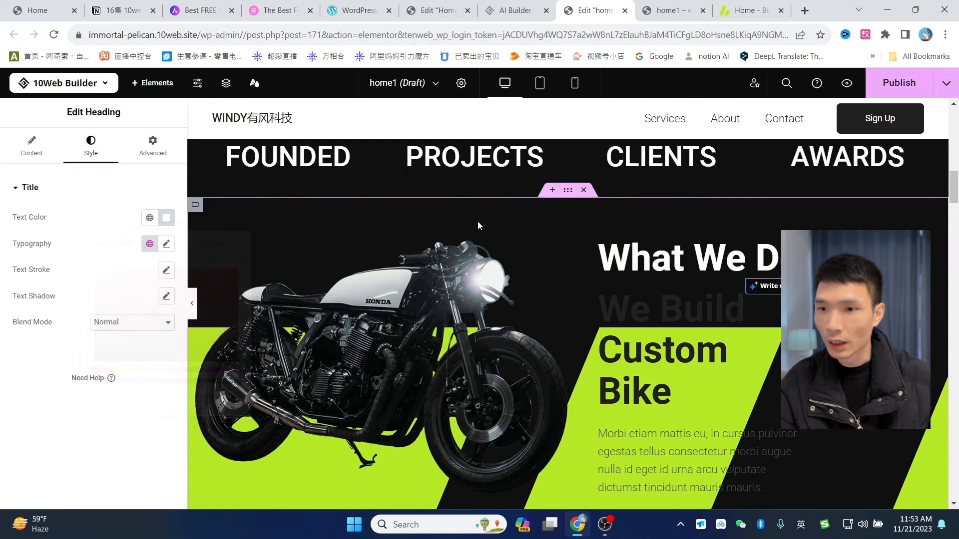
- Set the text color of the paragraph below the "Custom Bike" heading to white (#FFFFFF)
{"action": "scroll", "coordinate": [679, 305], "scroll_direction": "down", "scroll_amount": 4}
{"action": "left_click", "coordinate": [663, 277]}
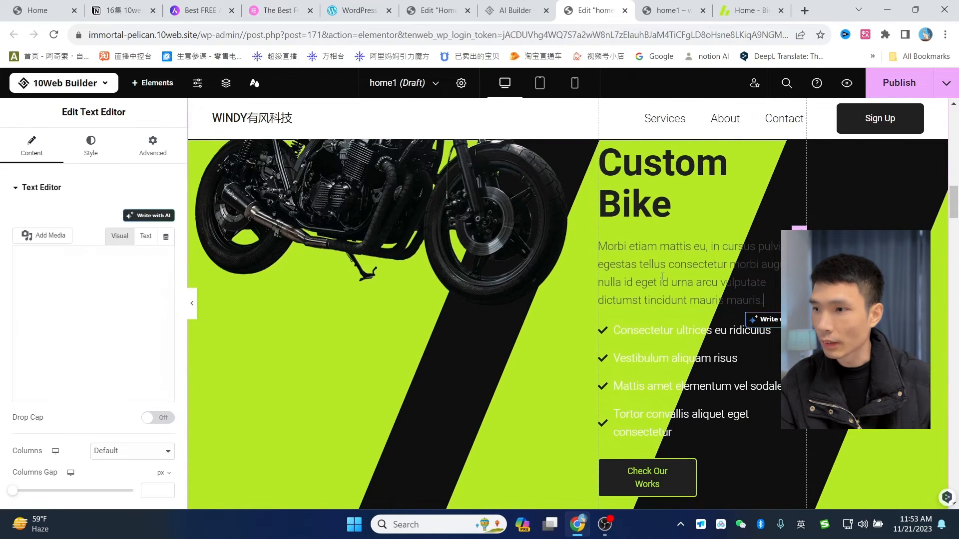
{"action": "left_click", "coordinate": [89, 151]}
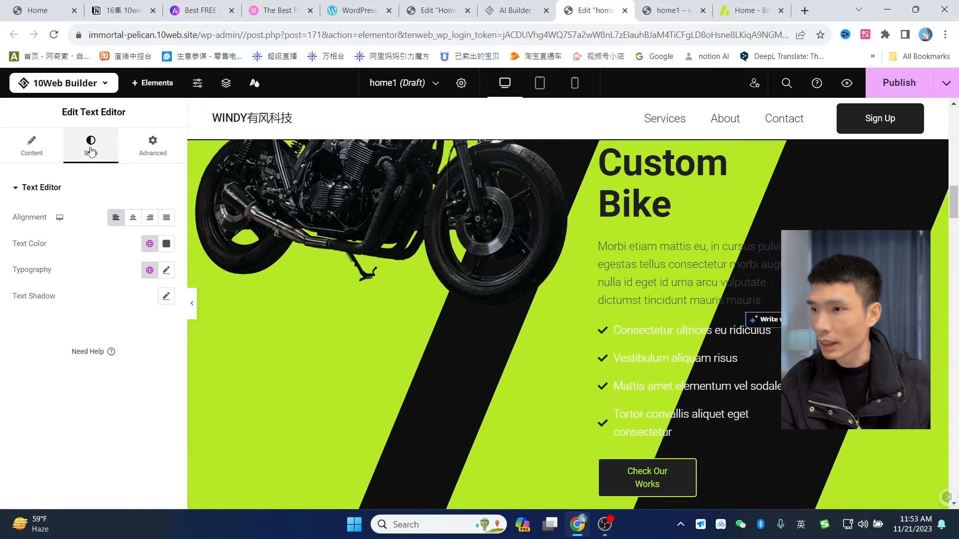
{"action": "left_click", "coordinate": [166, 244]}
{"action": "left_click_drag", "start_coordinate": [93, 357], "coordinate": [106, 299]}
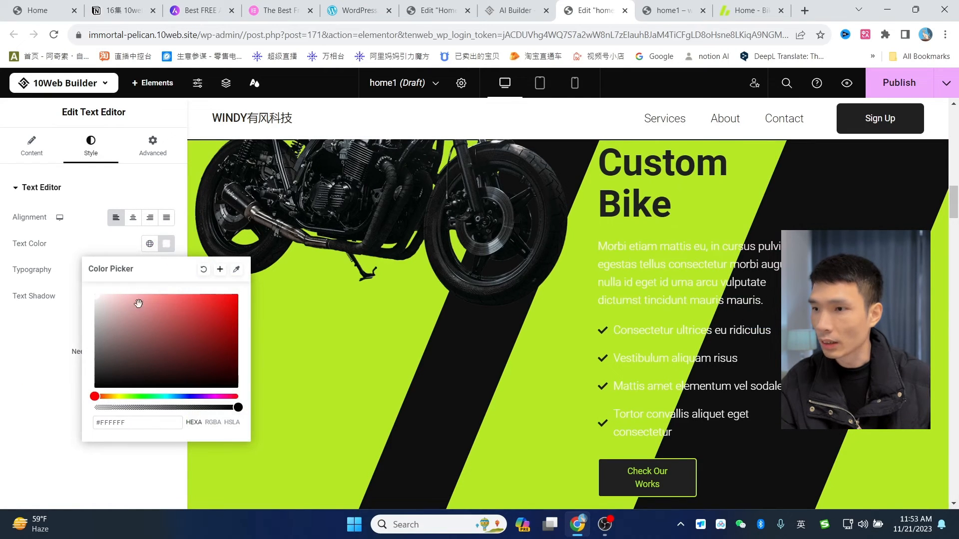
{"action": "left_click", "coordinate": [296, 283]}
- Open the Services page of the Bike Modification demo and select its full web address
{"action": "scroll", "coordinate": [912, 210], "scroll_direction": "up", "scroll_amount": 5}
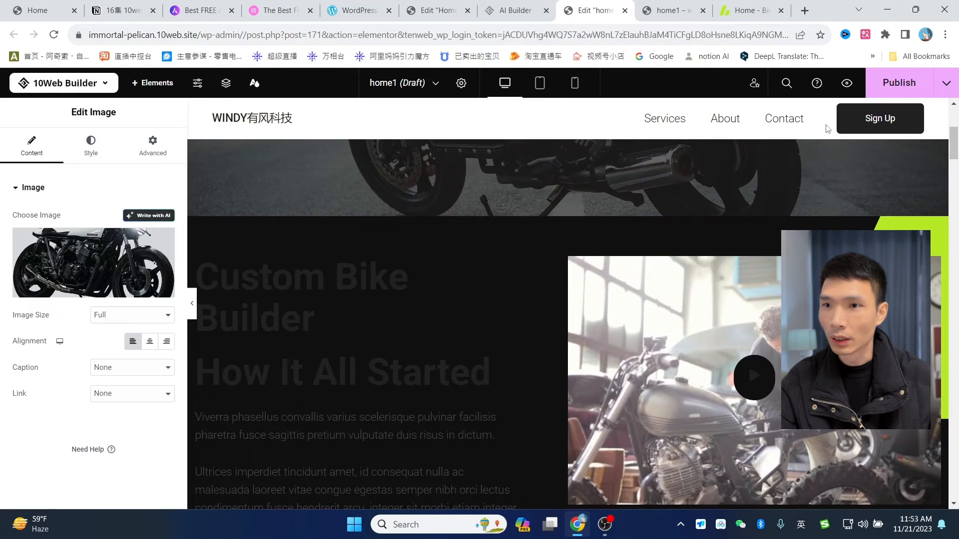
{"action": "left_click", "coordinate": [749, 10]}
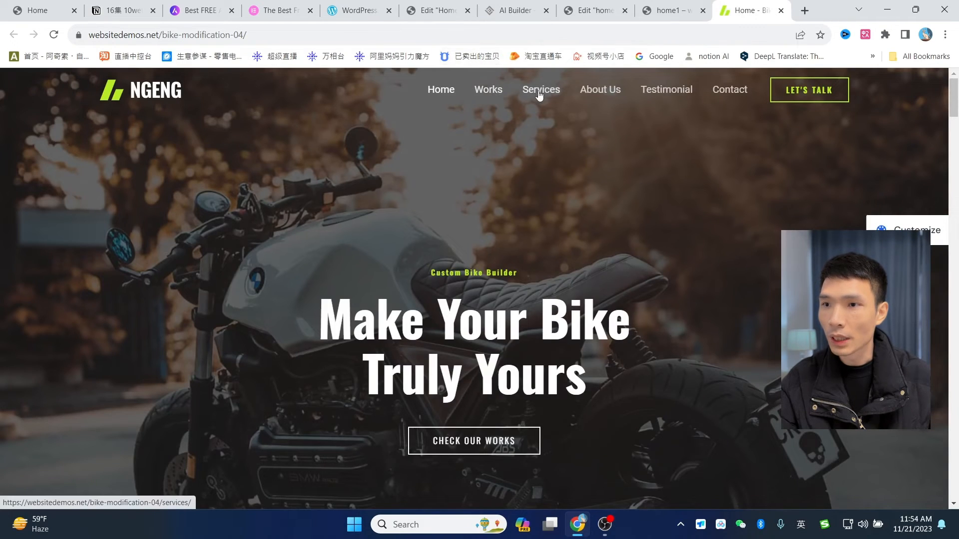
{"action": "left_click", "coordinate": [559, 91]}
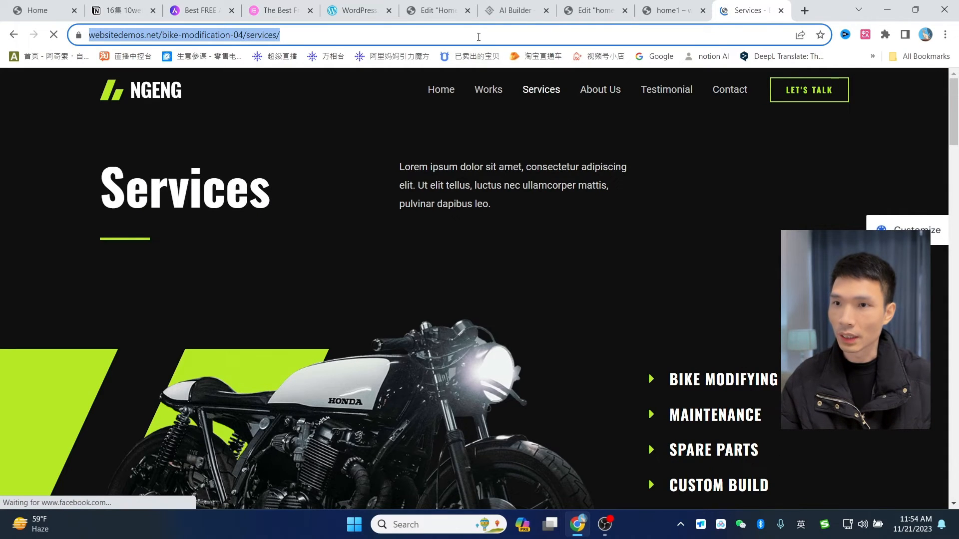
- Return to the home1 page in the editor and publish it
{"action": "left_click", "coordinate": [660, 7]}
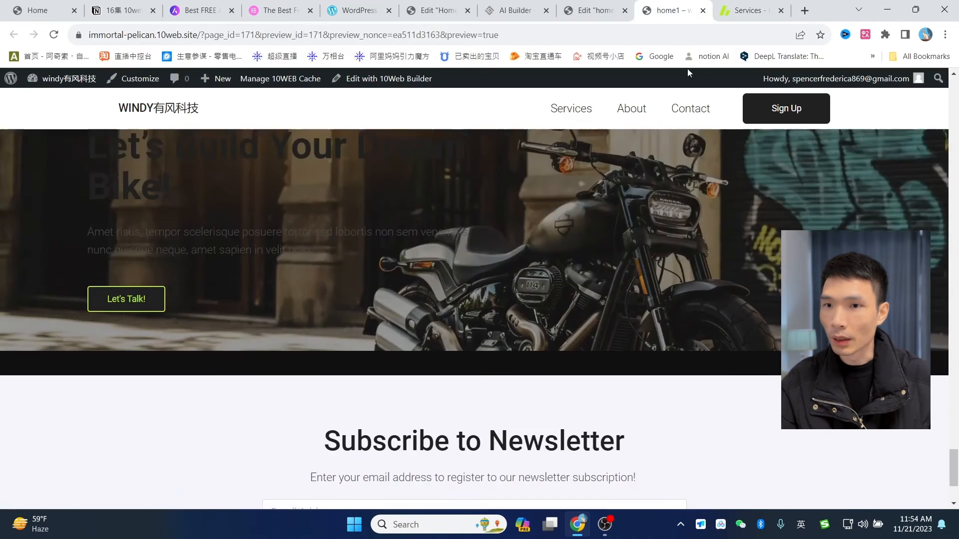
{"action": "left_click", "coordinate": [605, 7]}
{"action": "scroll", "coordinate": [739, 209], "scroll_direction": "up", "scroll_amount": 5}
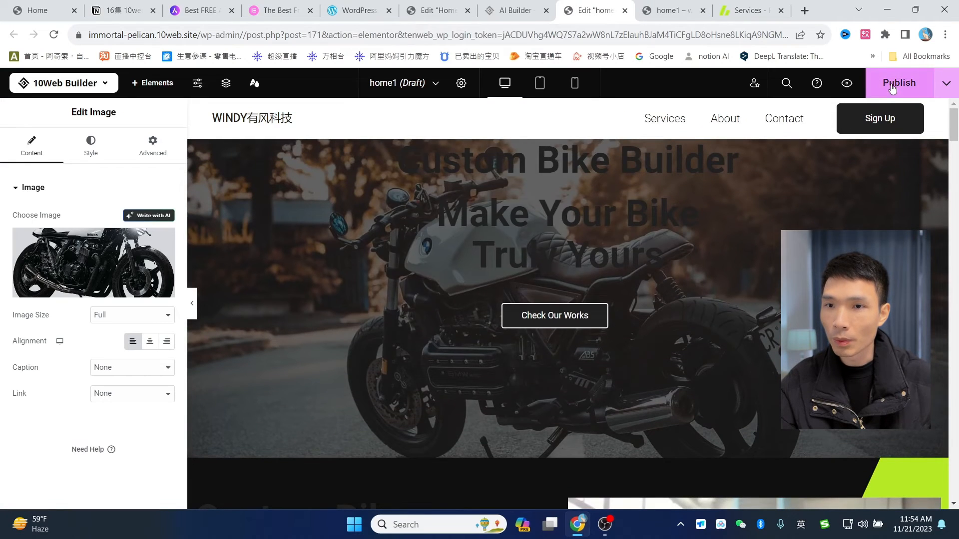
{"action": "left_click", "coordinate": [947, 84]}
{"action": "left_click", "coordinate": [892, 145]}
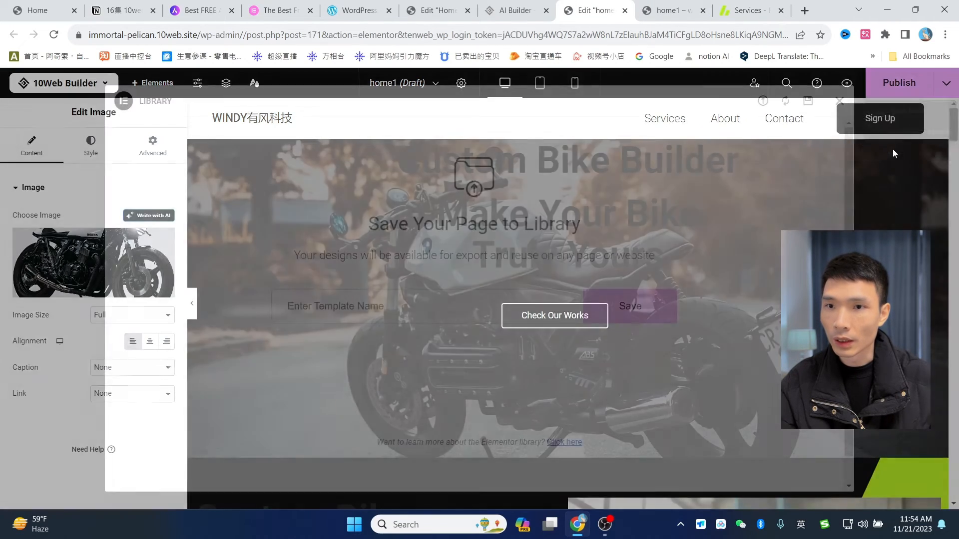
{"action": "left_click", "coordinate": [895, 85]}
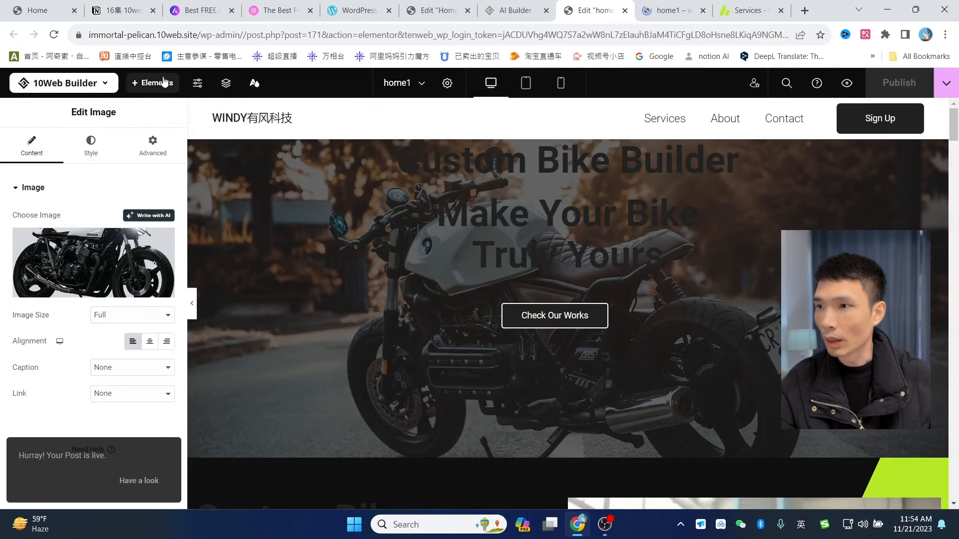
- Open the 10Web Dashboard's page list from the editor and check the live home1 page
{"action": "left_click", "coordinate": [107, 85]}
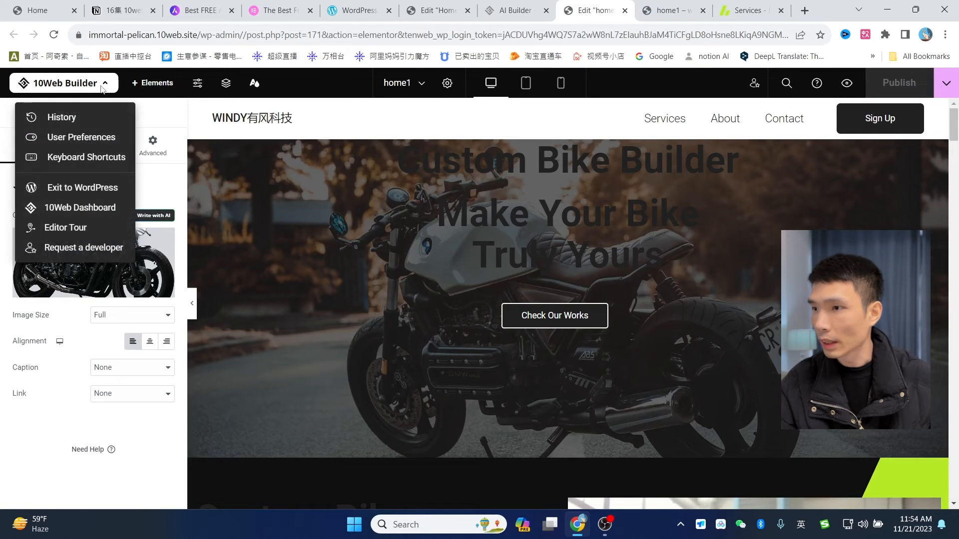
{"action": "left_click", "coordinate": [53, 88]}
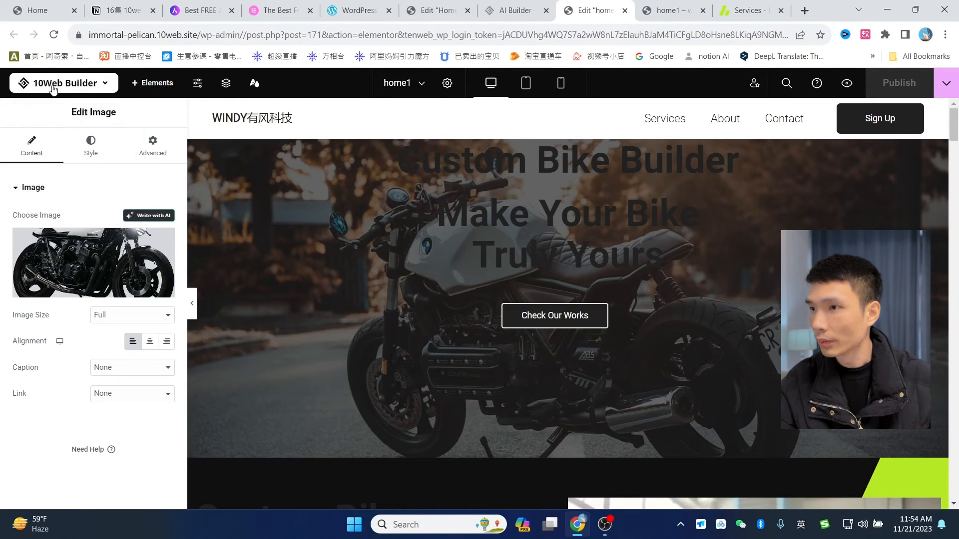
{"action": "left_click", "coordinate": [53, 88]}
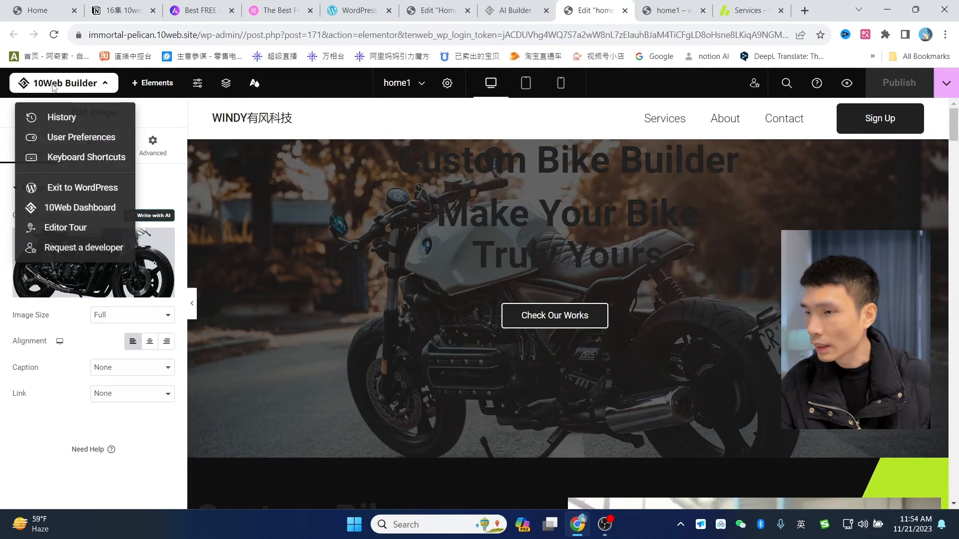
{"action": "left_click", "coordinate": [84, 208]}
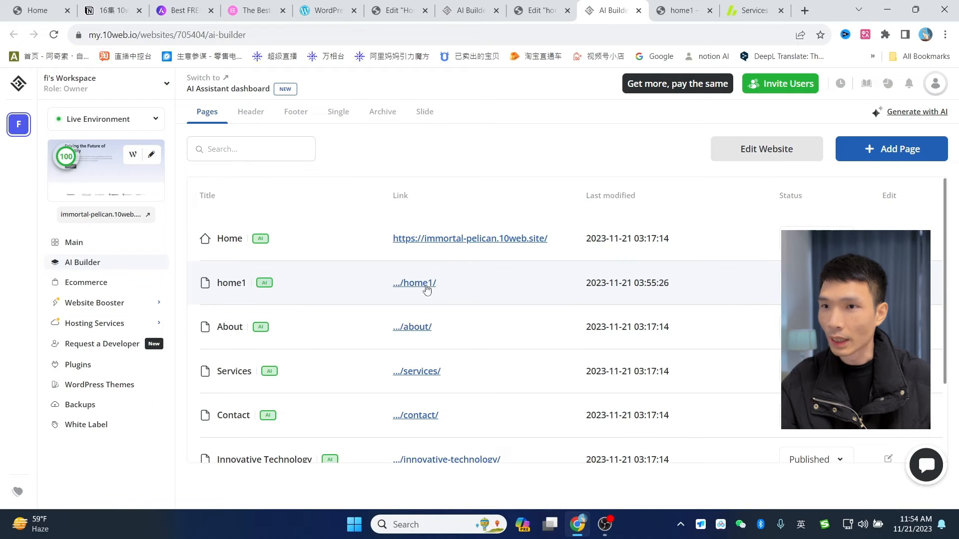
{"action": "left_click", "coordinate": [400, 284]}
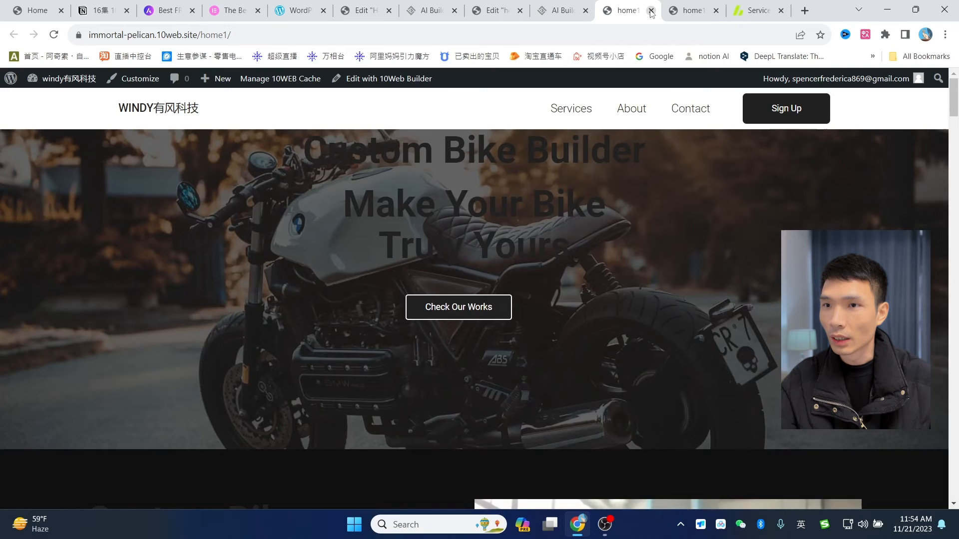
{"action": "left_click", "coordinate": [651, 11]}
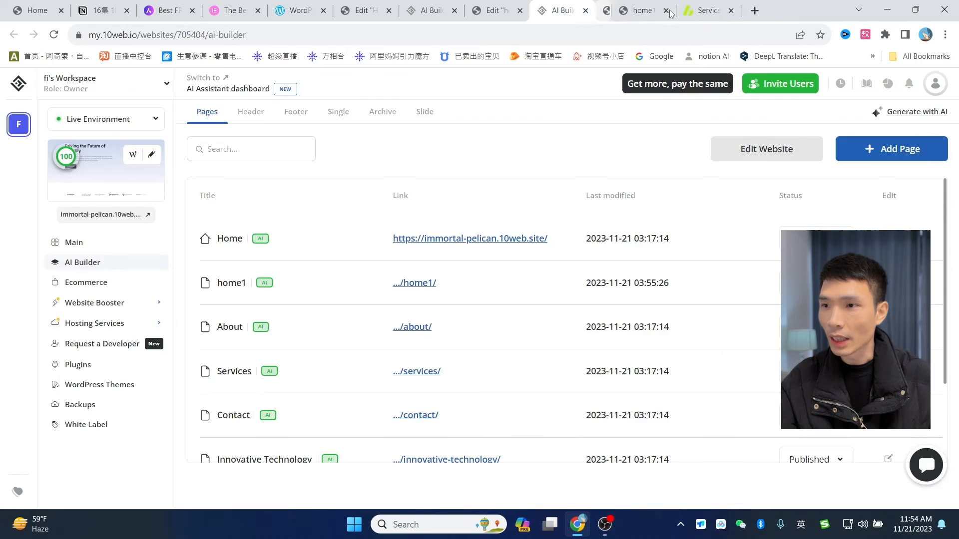
{"action": "left_click", "coordinate": [691, 10]}
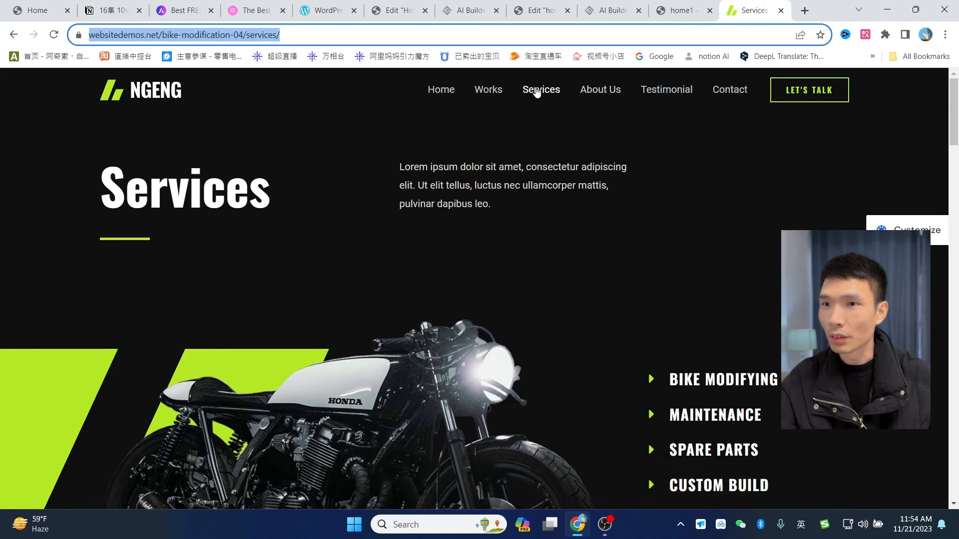
{"action": "left_click", "coordinate": [682, 10]}
{"action": "left_click", "coordinate": [620, 7]}
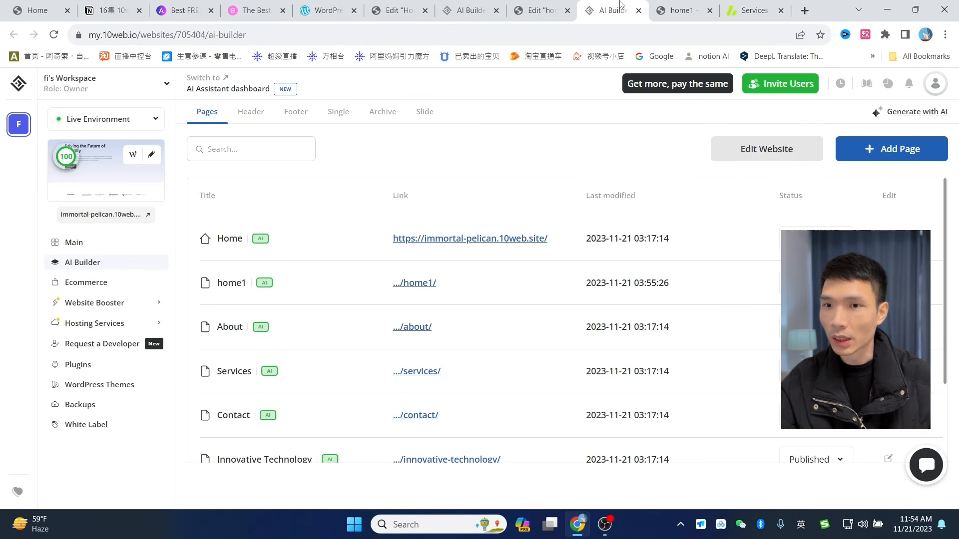
{"action": "left_click", "coordinate": [896, 149]}
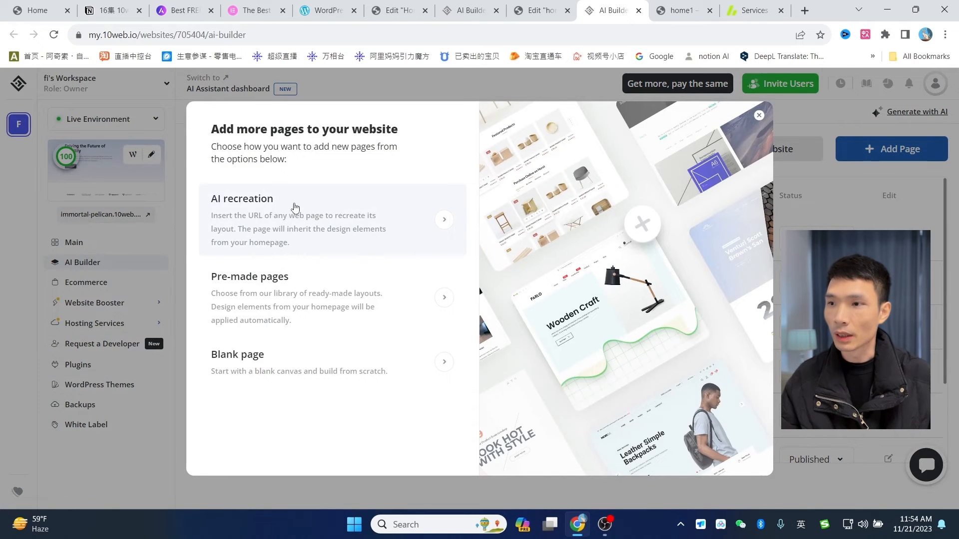
{"action": "left_click", "coordinate": [294, 220]}
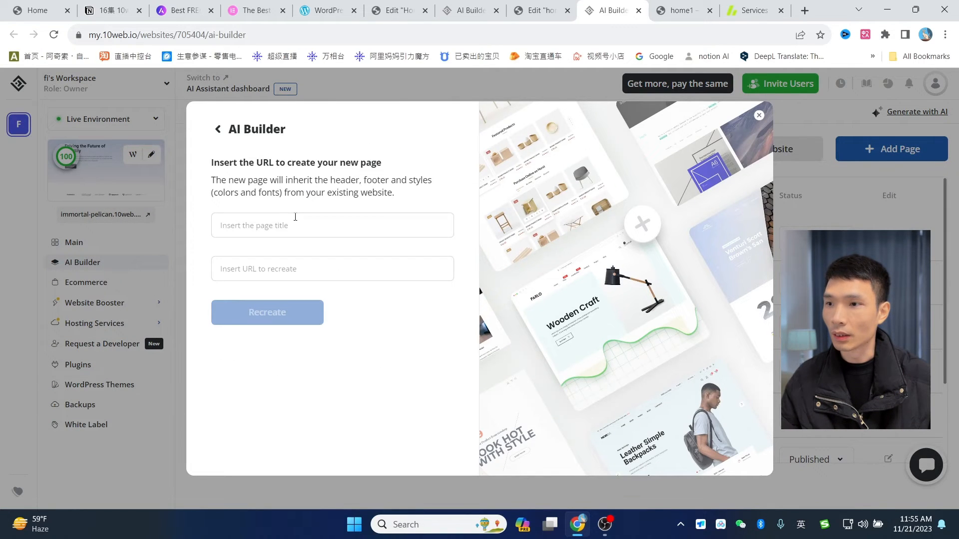
{"action": "left_click", "coordinate": [285, 272]}
{"action": "type", "text": "https://websitedemos.net/bike-modification-04/services/"}
{"action": "left_click", "coordinate": [294, 224]}
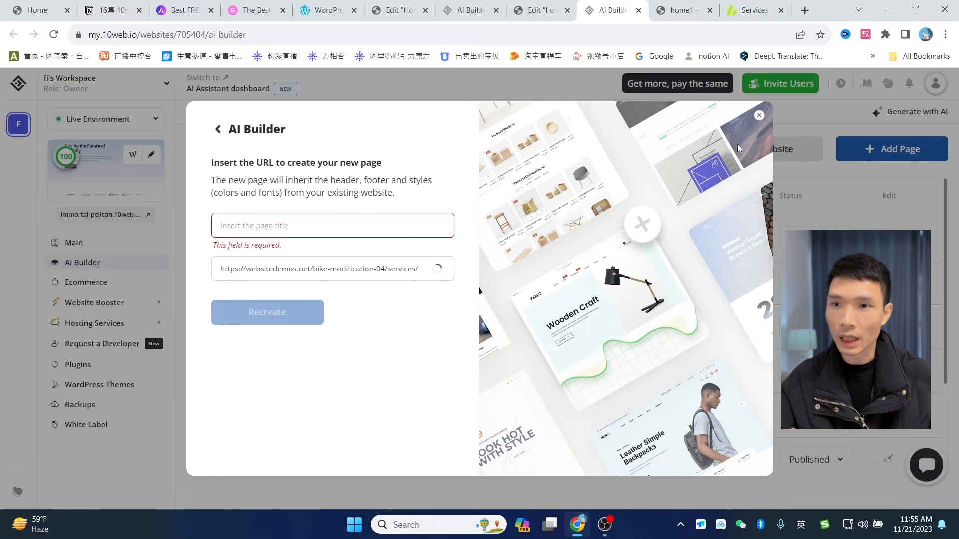
{"action": "left_click", "coordinate": [758, 116]}
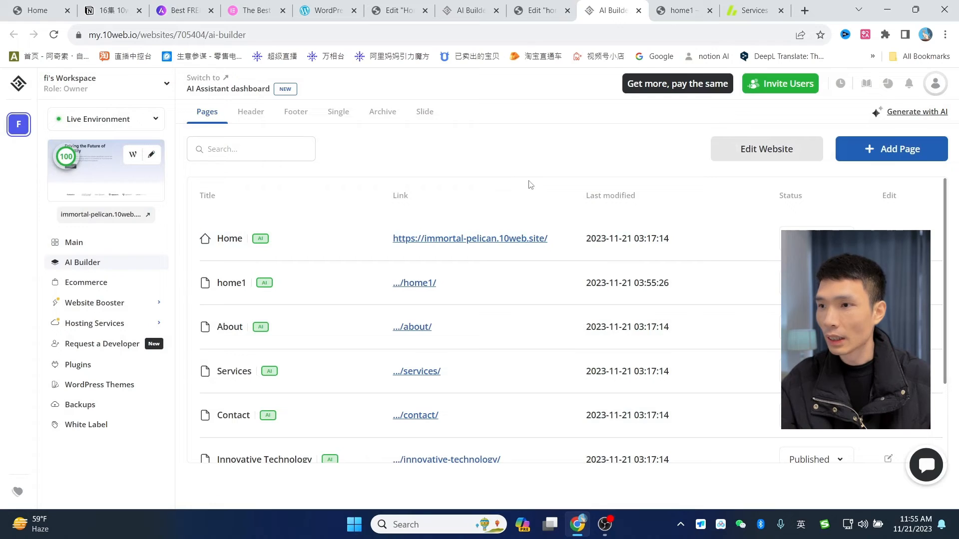
- Look through the site's Header, Footer, Single and Slide template lists, ending back on the page list
{"action": "left_click", "coordinate": [252, 118]}
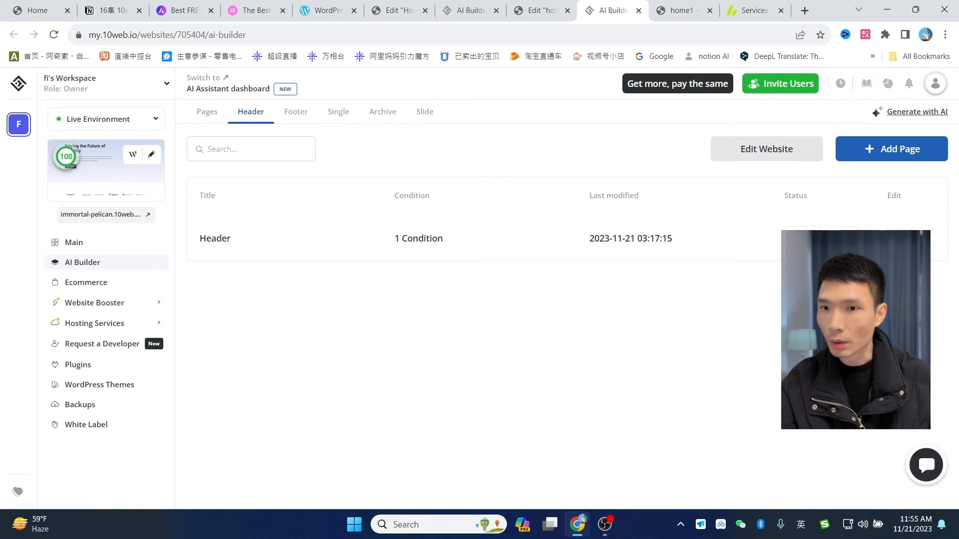
{"action": "left_click", "coordinate": [299, 113]}
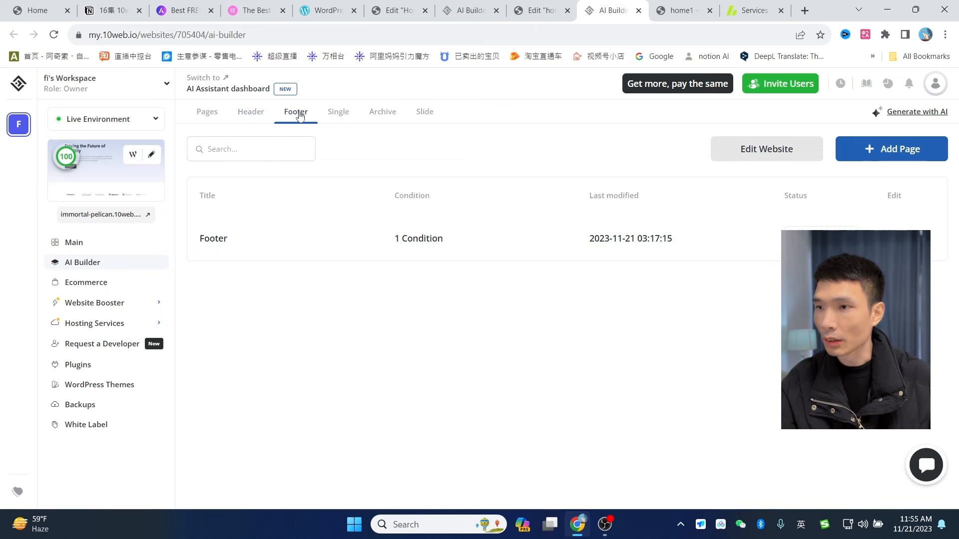
{"action": "left_click", "coordinate": [336, 118]}
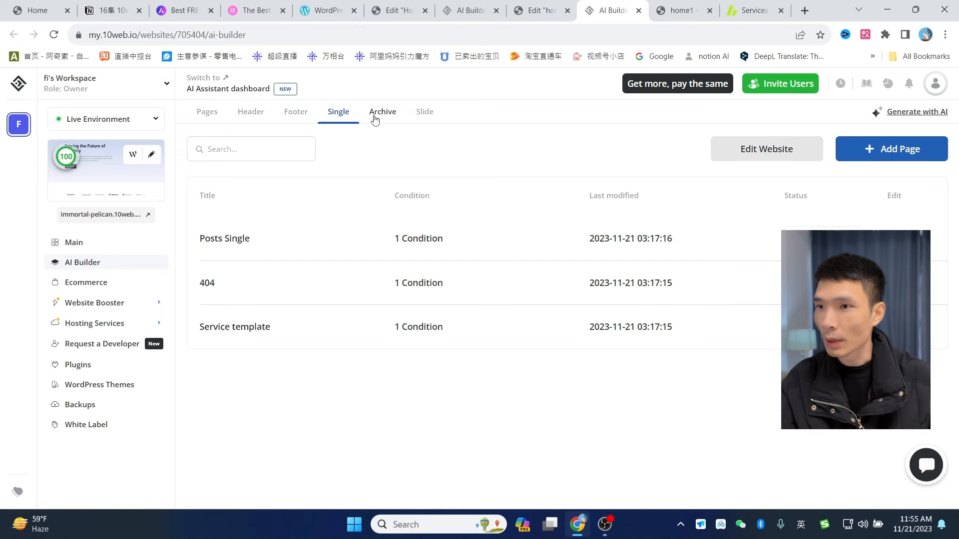
{"action": "left_click", "coordinate": [428, 119]}
{"action": "left_click", "coordinate": [207, 117]}
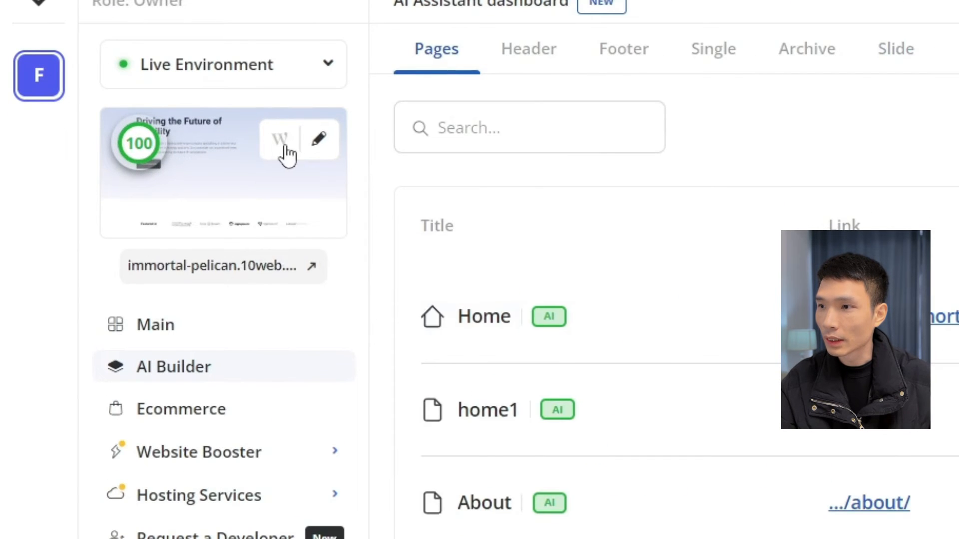
- Open the site's WordPress admin dashboard and view the 10Web Booster page
{"action": "left_click", "coordinate": [283, 146]}
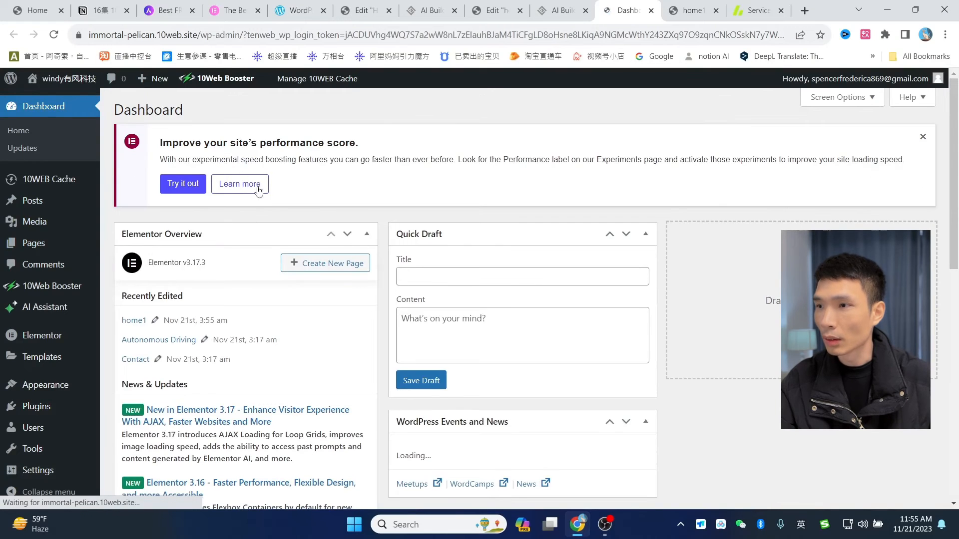
{"action": "mouse_move", "coordinate": [99, 206]}
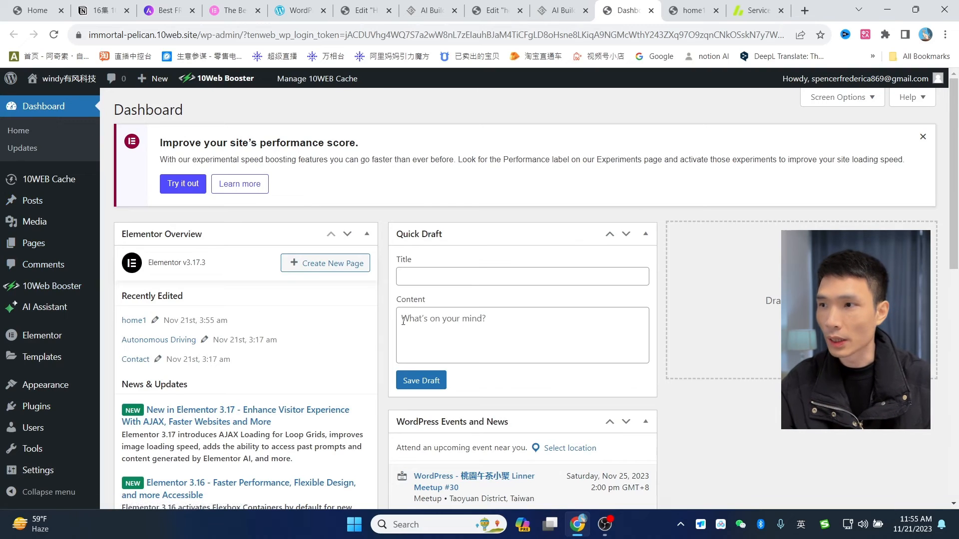
{"action": "scroll", "coordinate": [60, 245], "scroll_direction": "down", "scroll_amount": 3}
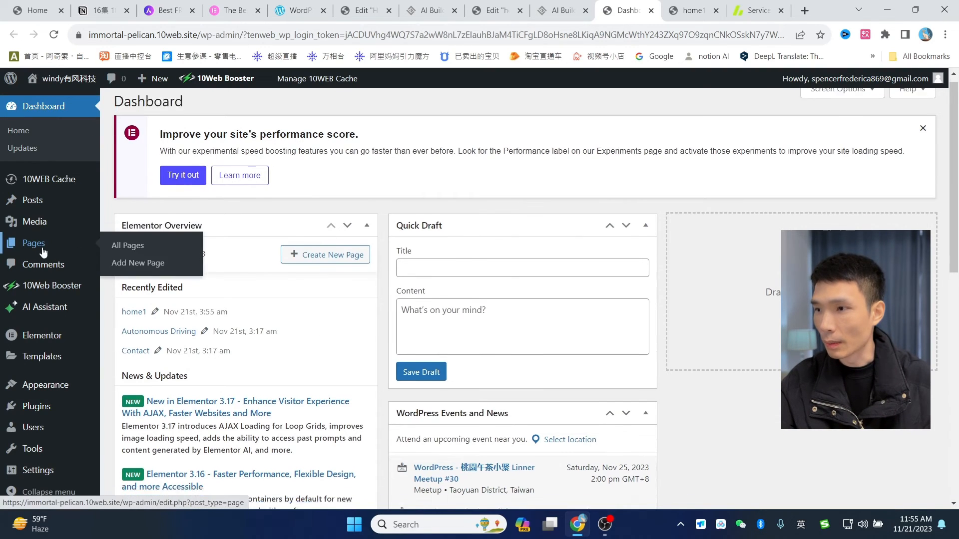
{"action": "left_click", "coordinate": [54, 295]}
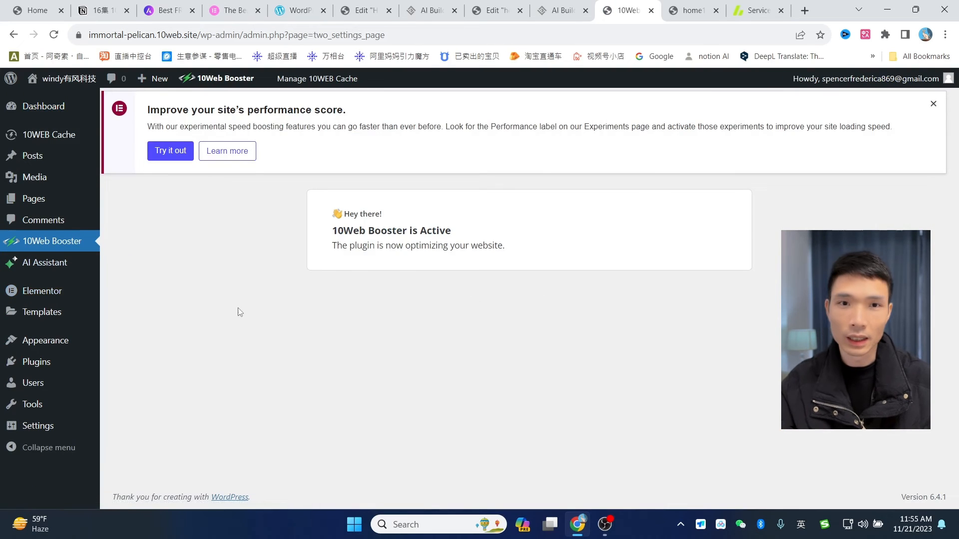
- Create a new WordPress post, dismiss the block editor welcome guide and title the post "windy未来汽车"
{"action": "mouse_move", "coordinate": [34, 160]}
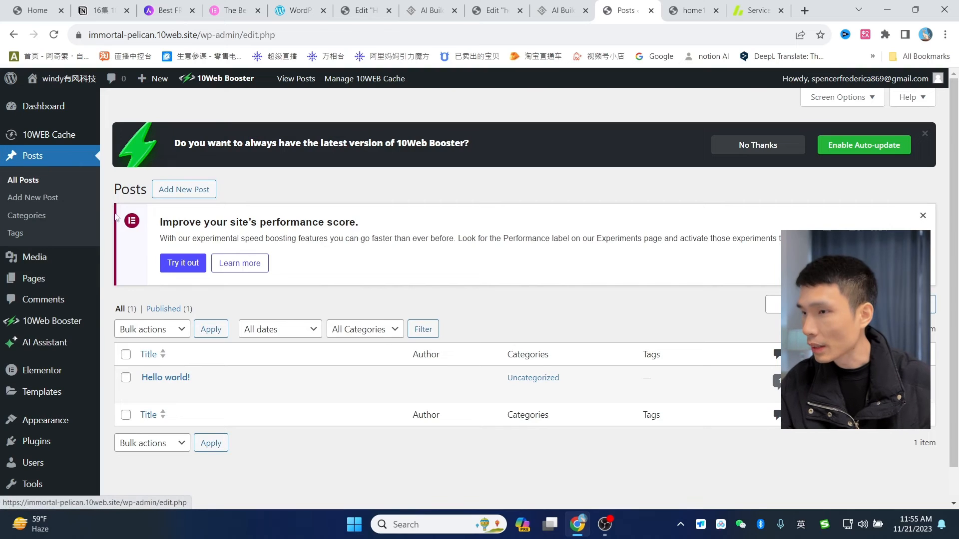
{"action": "left_click", "coordinate": [41, 161]}
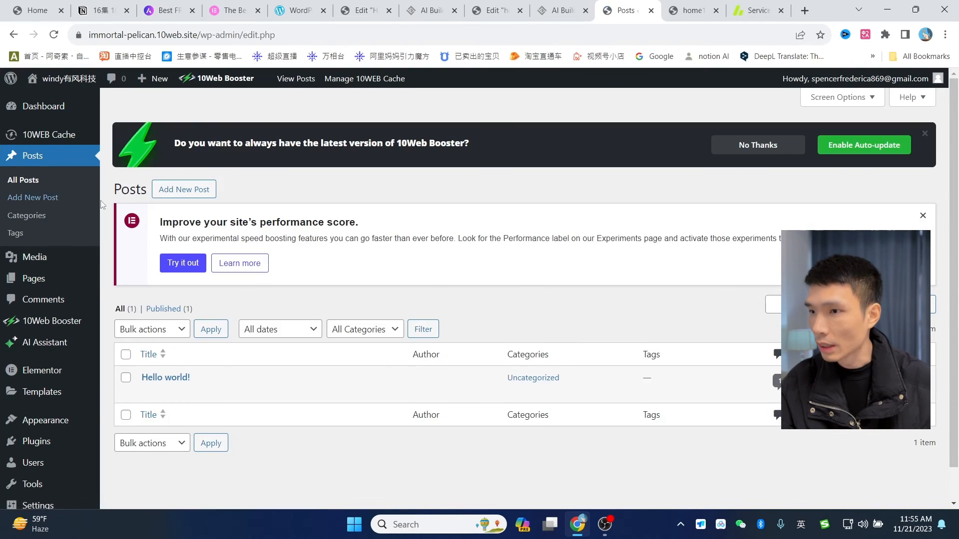
{"action": "left_click", "coordinate": [23, 198]}
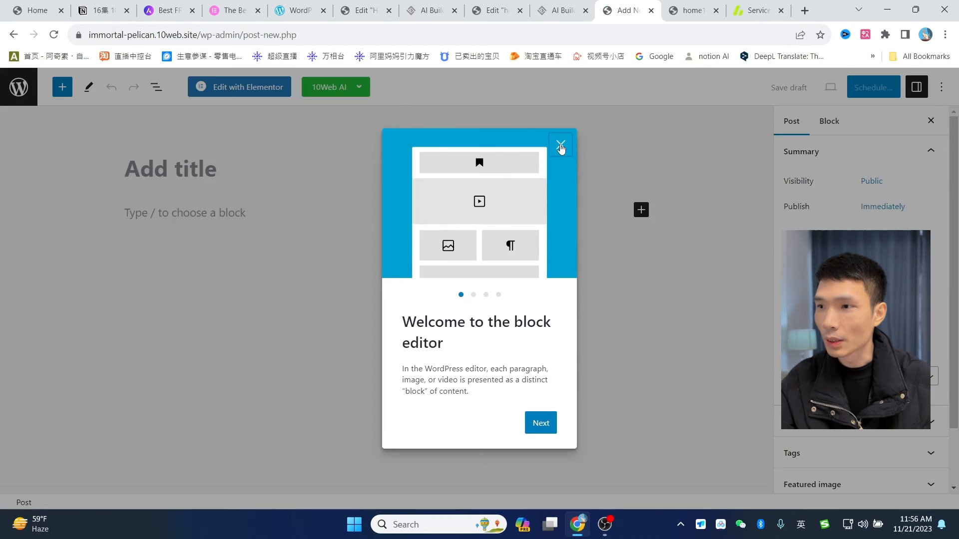
{"action": "left_click", "coordinate": [560, 147]}
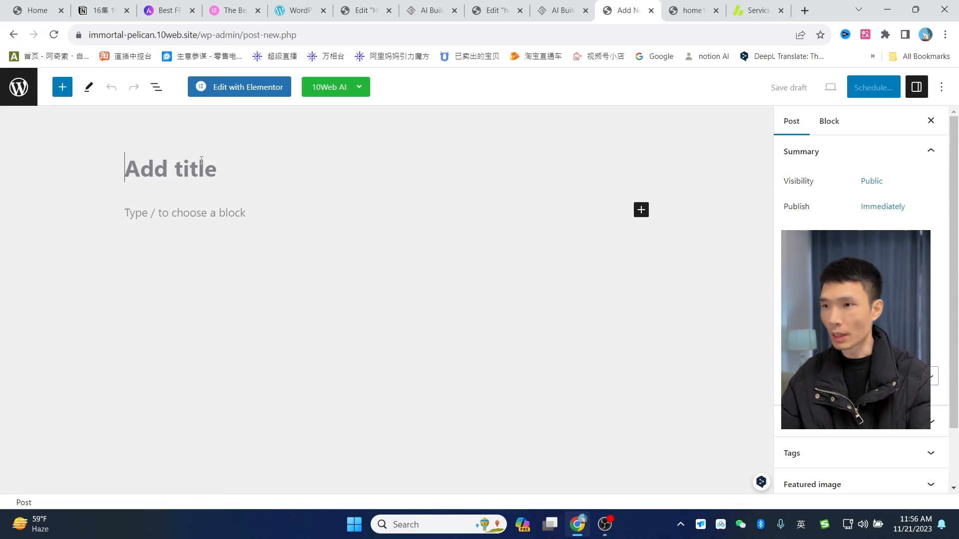
{"action": "type", "text": "windy未"}
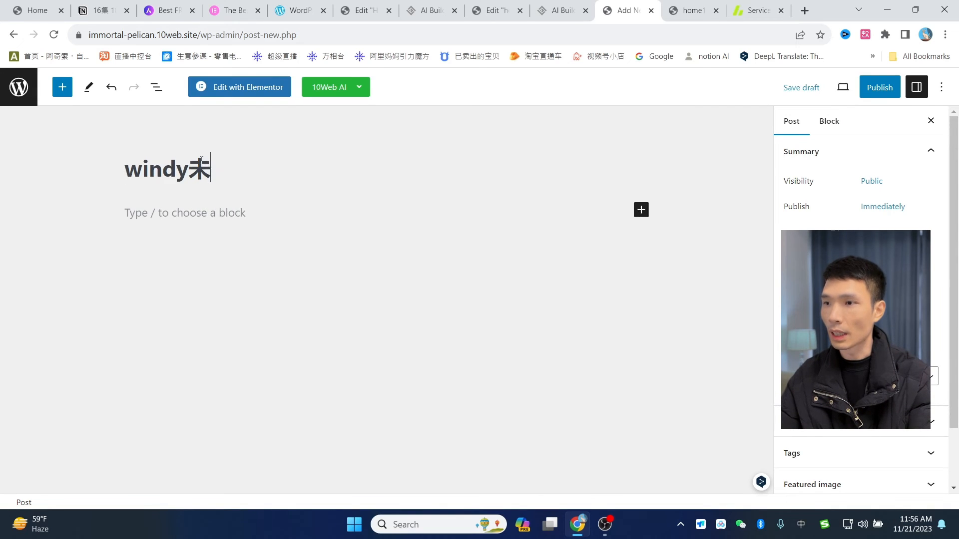
{"action": "type", "text": "来i汽车"}
- Enter "汽车未来" as the post's body paragraph and publish the post
{"action": "left_click", "coordinate": [186, 215]}
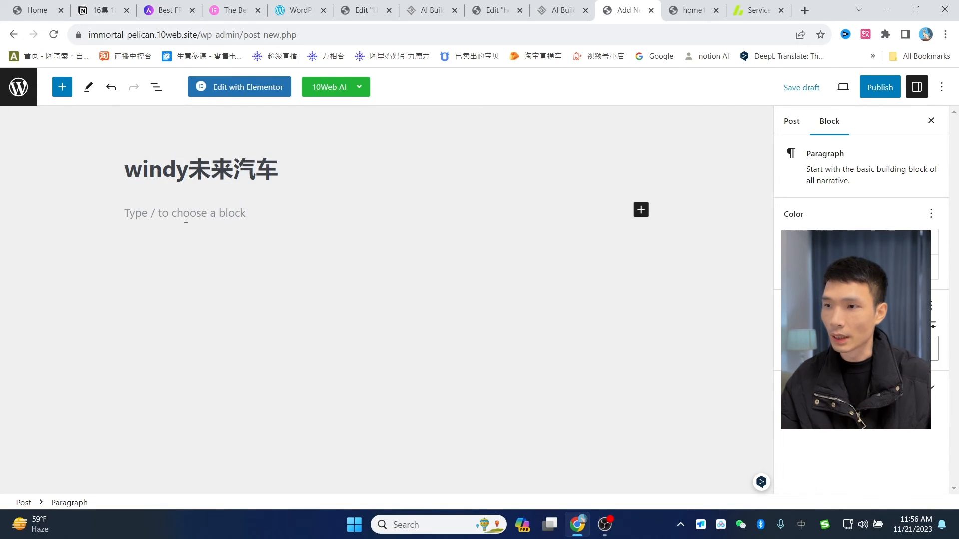
{"action": "type", "text": "汽车"}
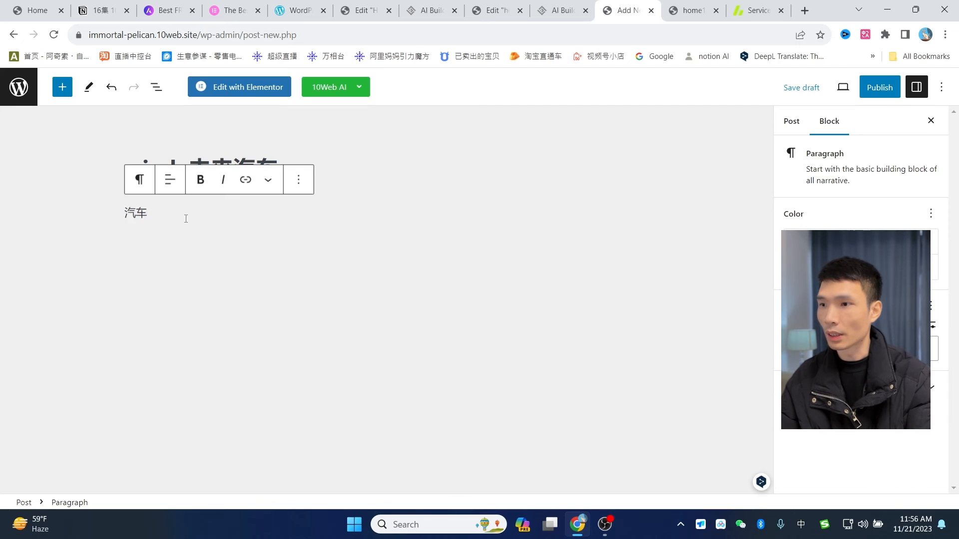
{"action": "type", "text": "未来"}
{"action": "left_click", "coordinate": [311, 301]}
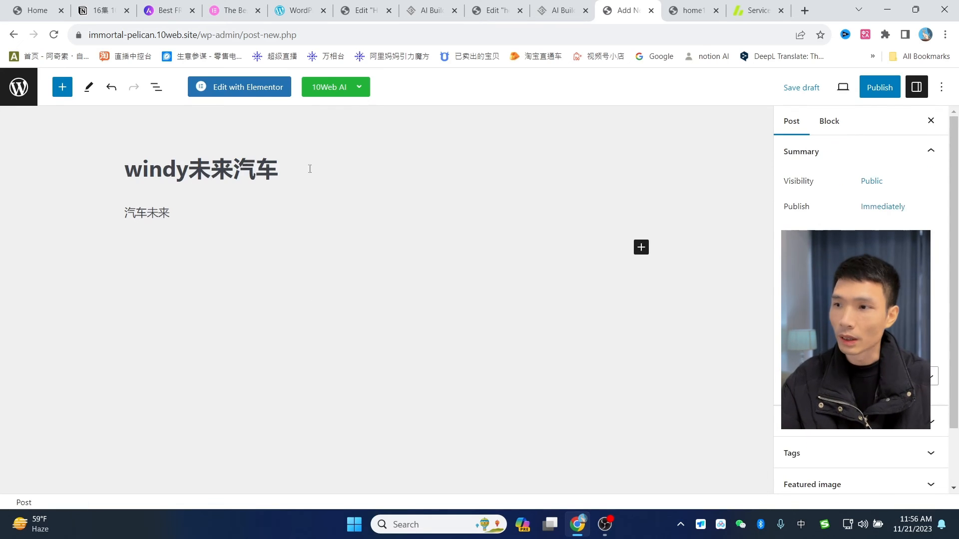
{"action": "left_click", "coordinate": [881, 93]}
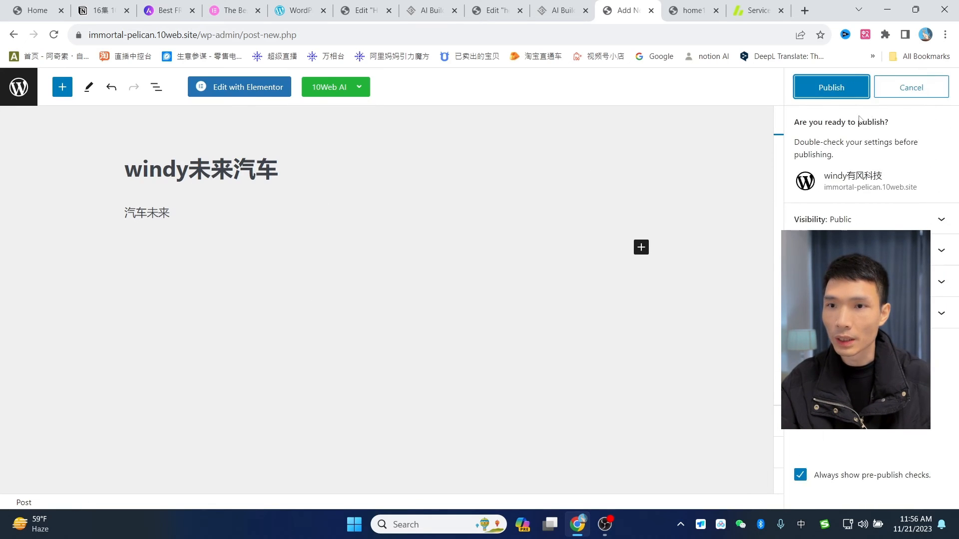
{"action": "left_click", "coordinate": [832, 95]}
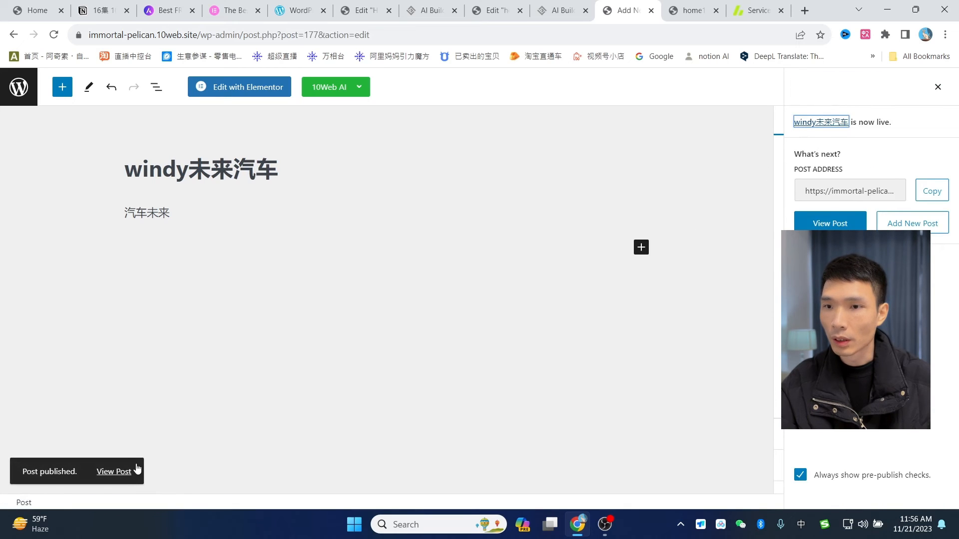
- View the published windy未来汽车 post on the live site and check its title, image area and body
{"action": "left_click", "coordinate": [121, 474]}
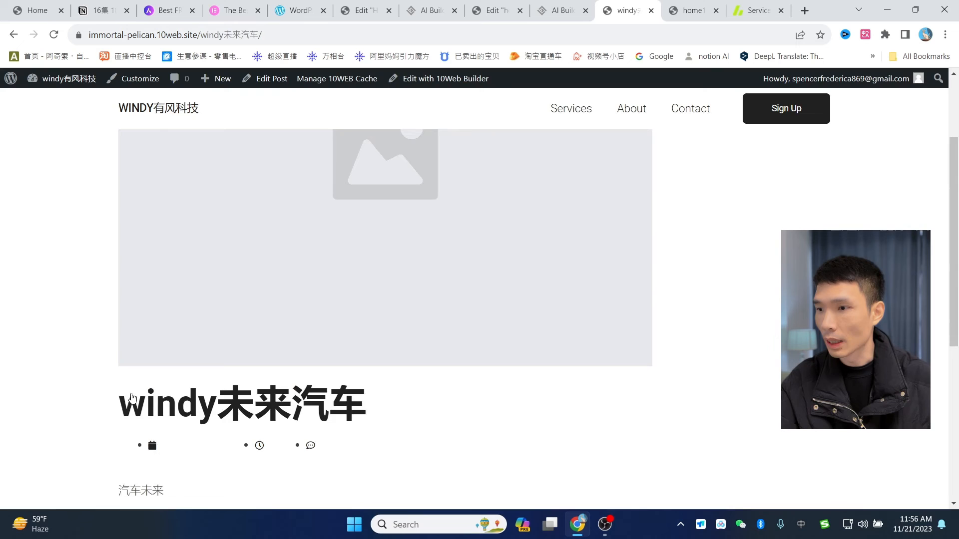
{"action": "left_click_drag", "start_coordinate": [133, 399], "coordinate": [429, 389]}
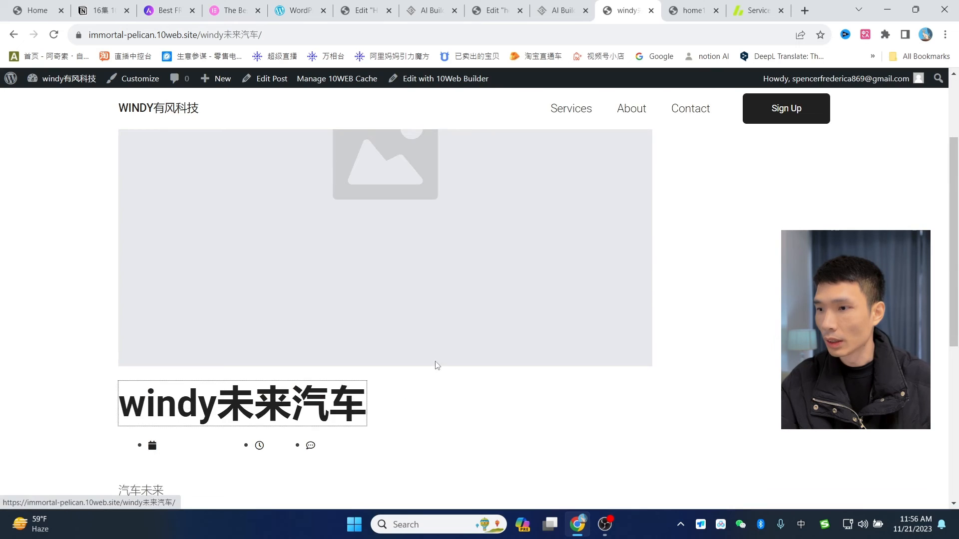
{"action": "scroll", "coordinate": [222, 331], "scroll_direction": "down", "scroll_amount": 3}
{"action": "scroll", "coordinate": [386, 227], "scroll_direction": "up", "scroll_amount": 5}
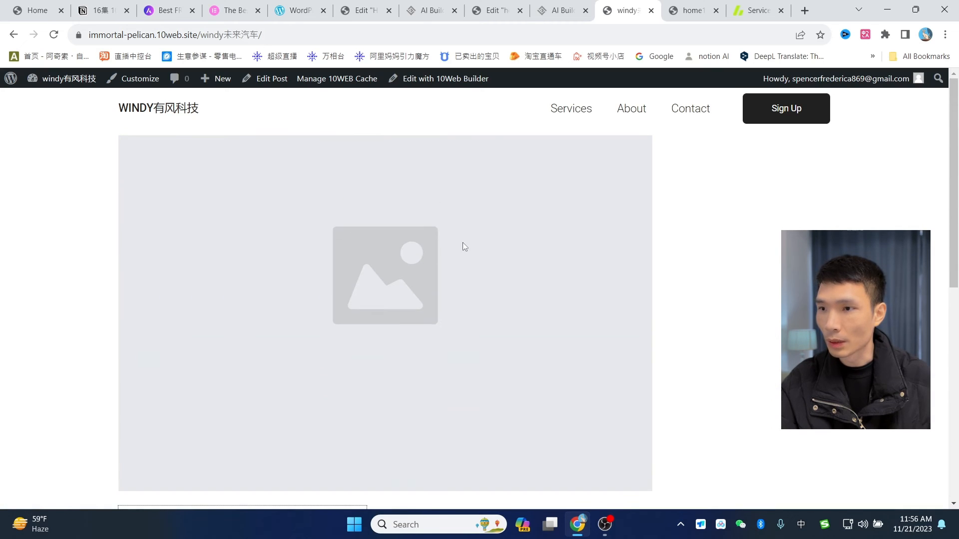
{"action": "left_click", "coordinate": [571, 6]}
{"action": "left_click", "coordinate": [612, 6]}
- Open the windy未来汽车 post for editing from the WordPress post list and switch it to the Elementor editor
{"action": "mouse_move", "coordinate": [72, 84]}
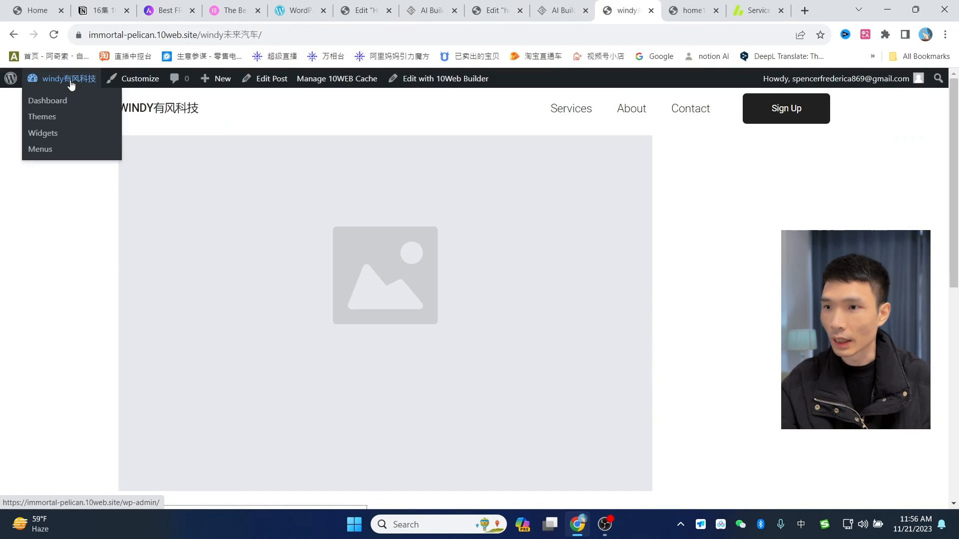
{"action": "left_click", "coordinate": [45, 103]}
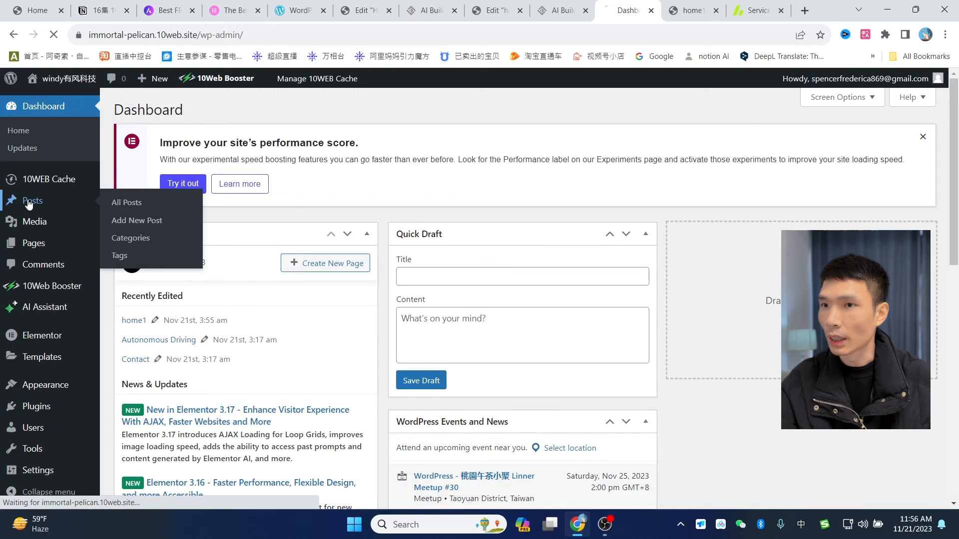
{"action": "left_click", "coordinate": [30, 198]}
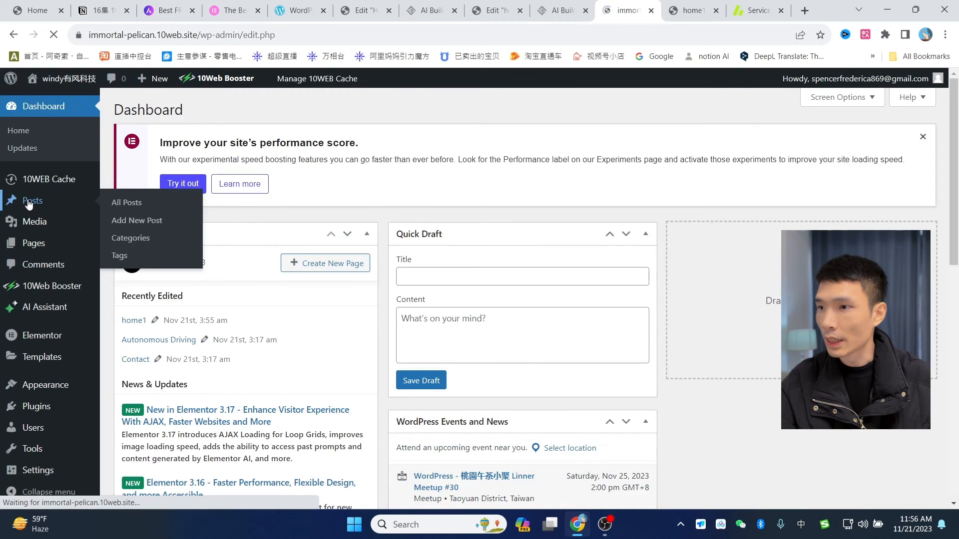
{"action": "scroll", "coordinate": [174, 270], "scroll_direction": "down", "scroll_amount": 1}
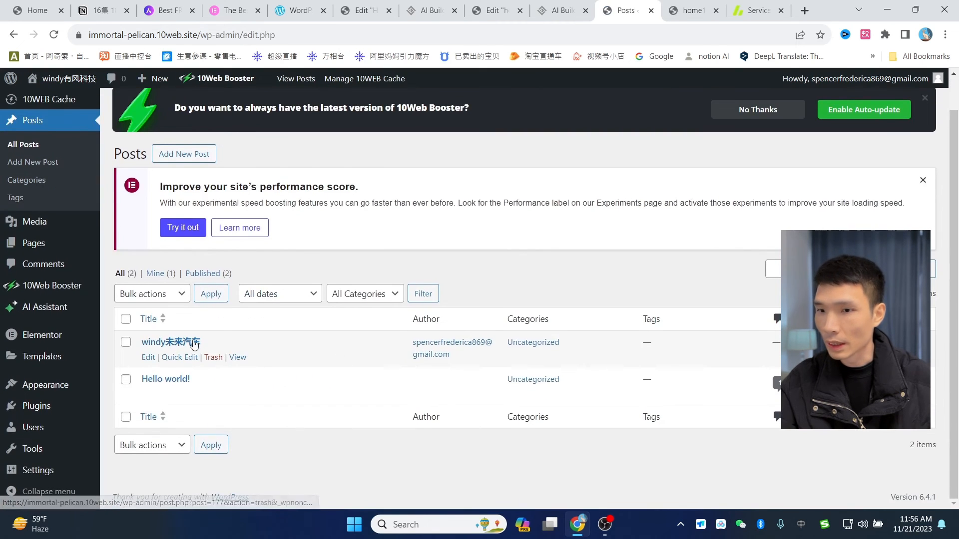
{"action": "left_click", "coordinate": [149, 358]}
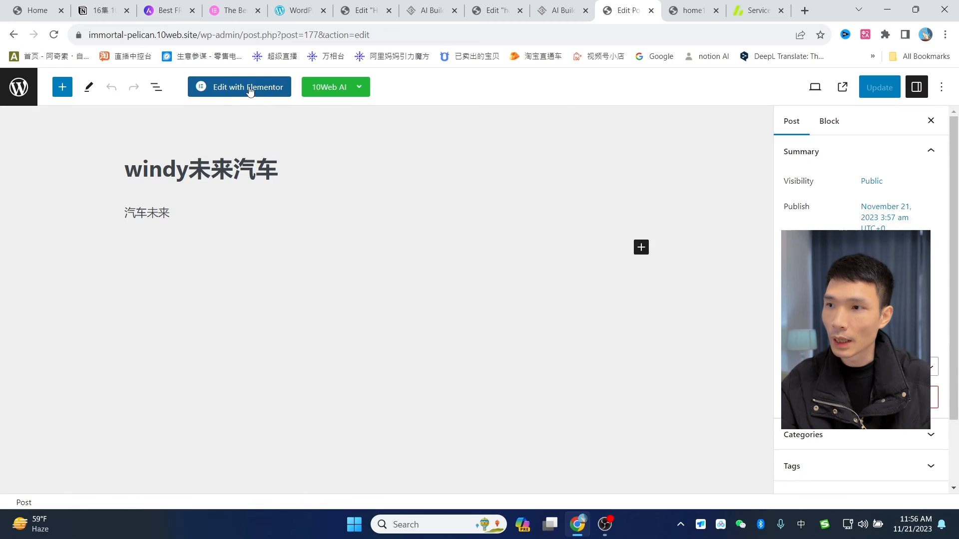
{"action": "left_click", "coordinate": [326, 86]}
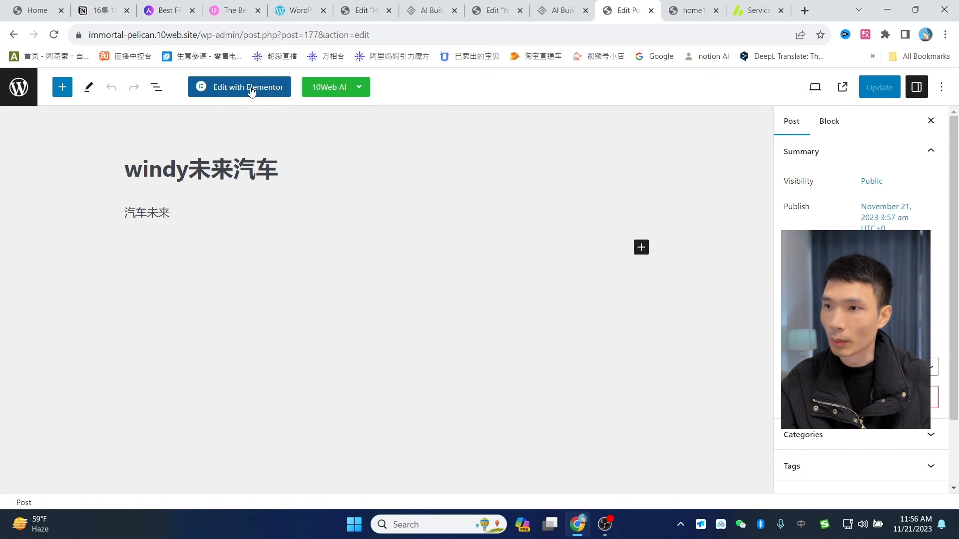
{"action": "mouse_move", "coordinate": [341, 89]}
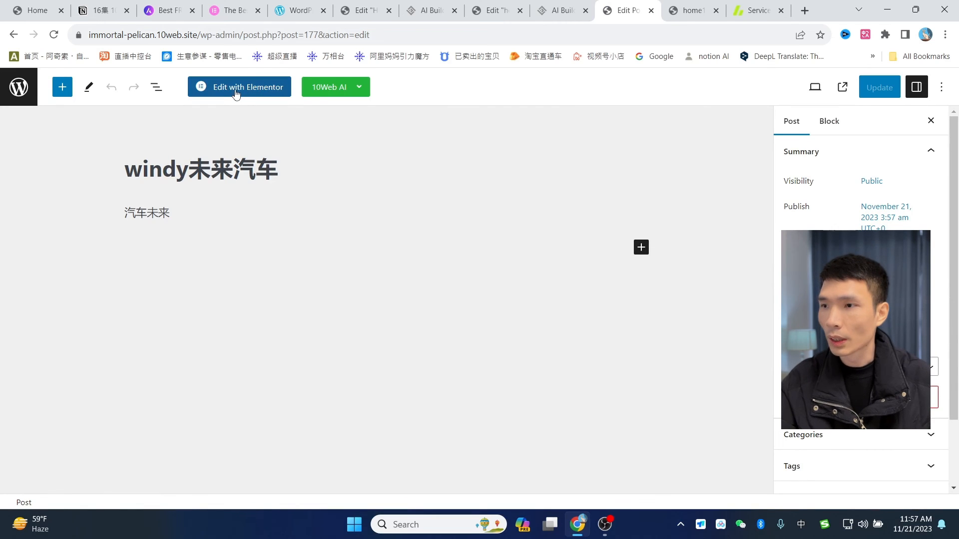
{"action": "left_click", "coordinate": [243, 88]}
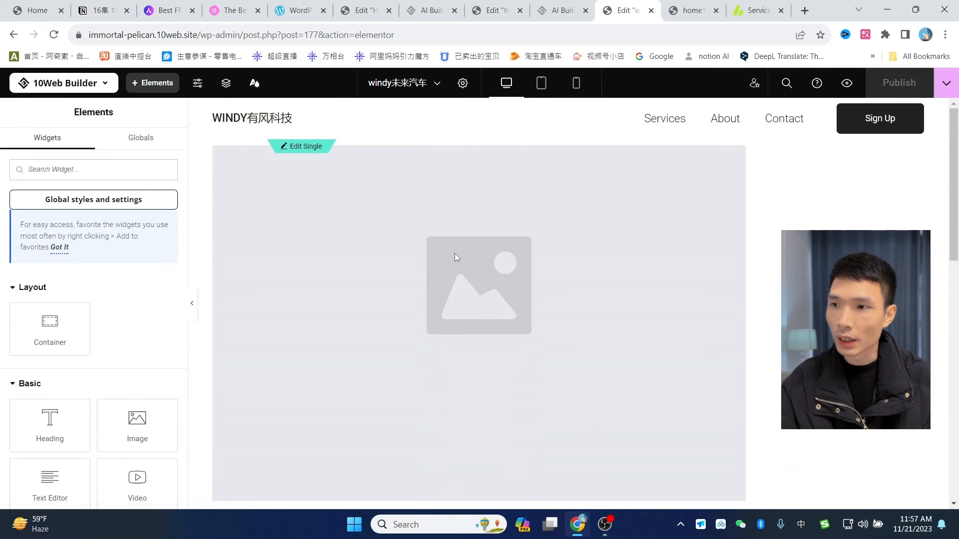
- Open the Posts Single template for editing and add an empty container below the social share buttons
{"action": "left_click", "coordinate": [285, 148]}
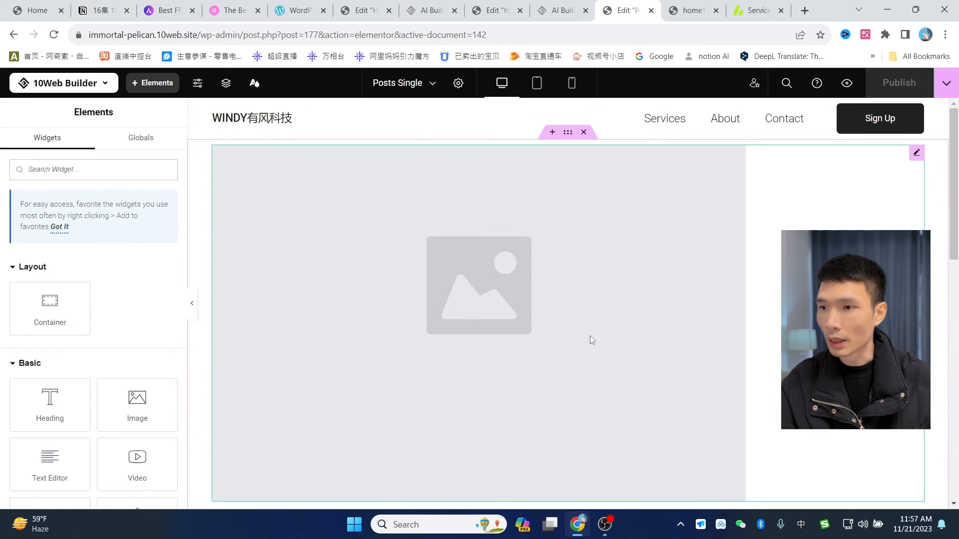
{"action": "scroll", "coordinate": [562, 307], "scroll_direction": "down", "scroll_amount": 5}
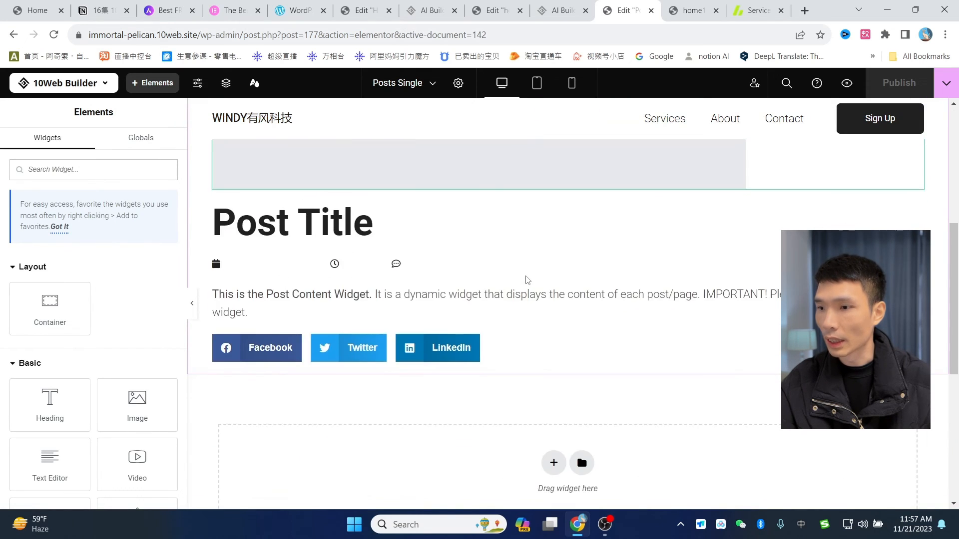
{"action": "scroll", "coordinate": [526, 278], "scroll_direction": "up", "scroll_amount": 3}
{"action": "left_click", "coordinate": [43, 302]}
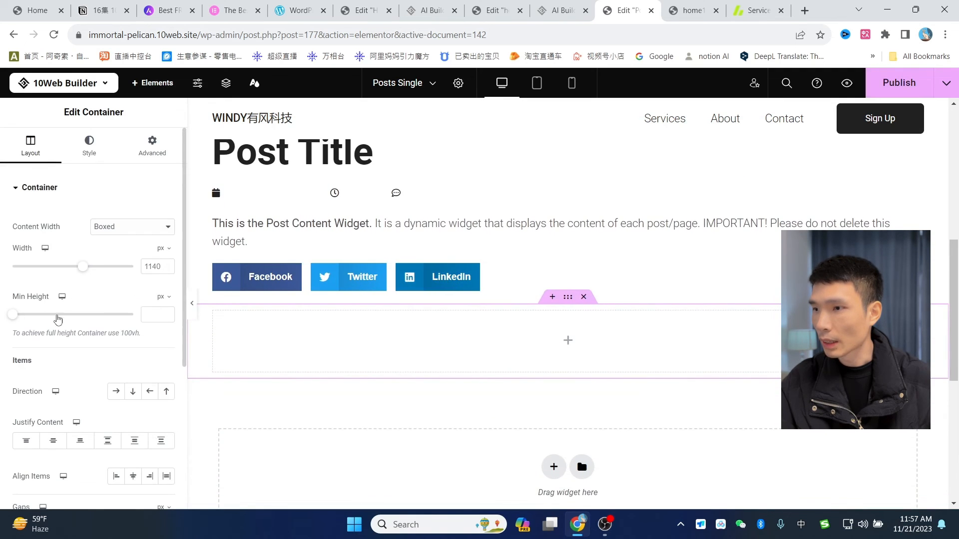
{"action": "left_click", "coordinate": [93, 150]}
{"action": "left_click", "coordinate": [34, 151]}
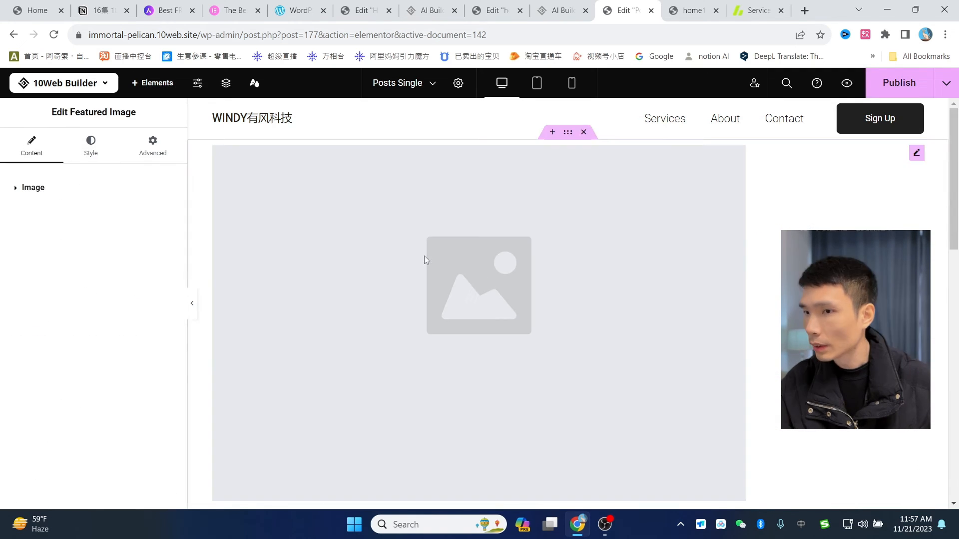
- Set the image size of the template's Featured Image widget to Medium - 300 x 300
{"action": "left_click", "coordinate": [31, 188]}
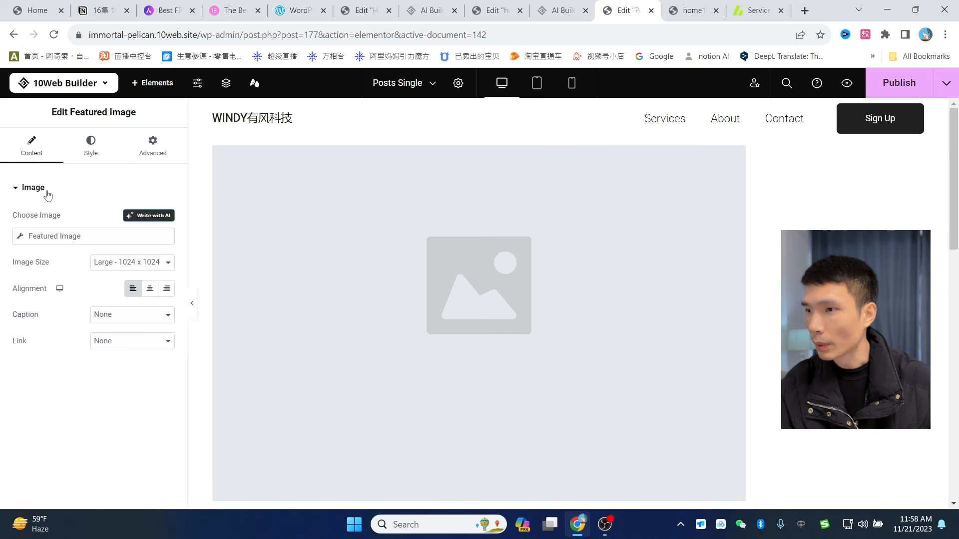
{"action": "left_click", "coordinate": [130, 269]}
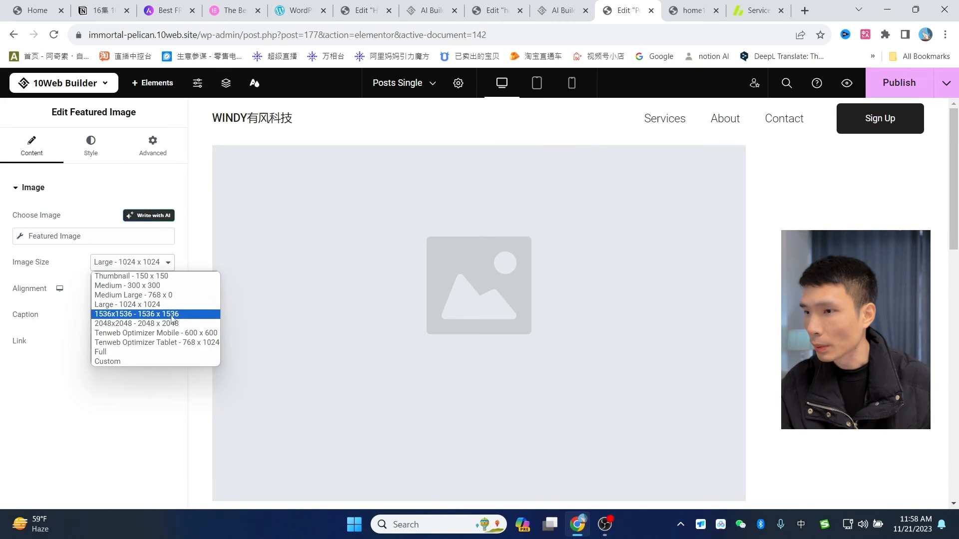
{"action": "left_click", "coordinate": [165, 285]}
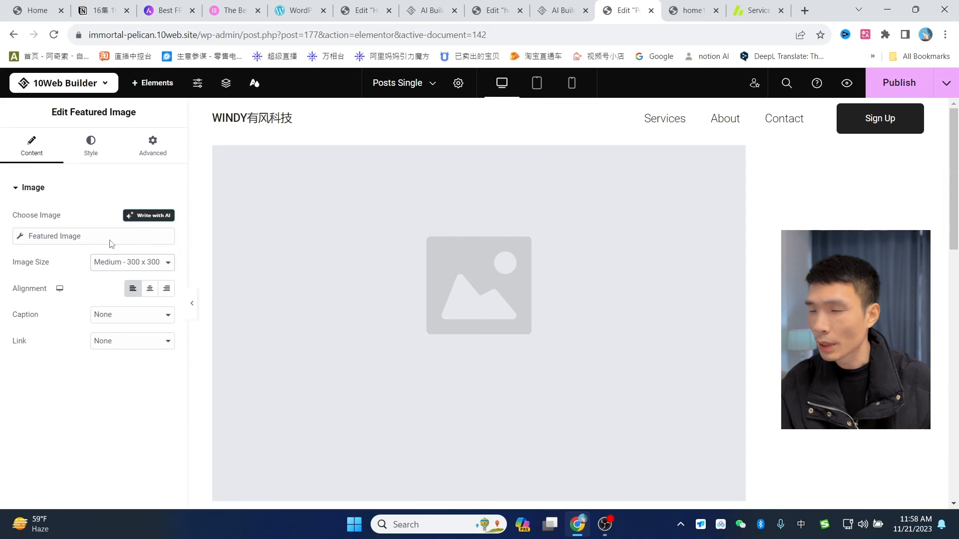
- Set the Featured Image fallback to custom-bike-builder-story-work-1.jpg from the media library and check it in the template
{"action": "left_click", "coordinate": [78, 240]}
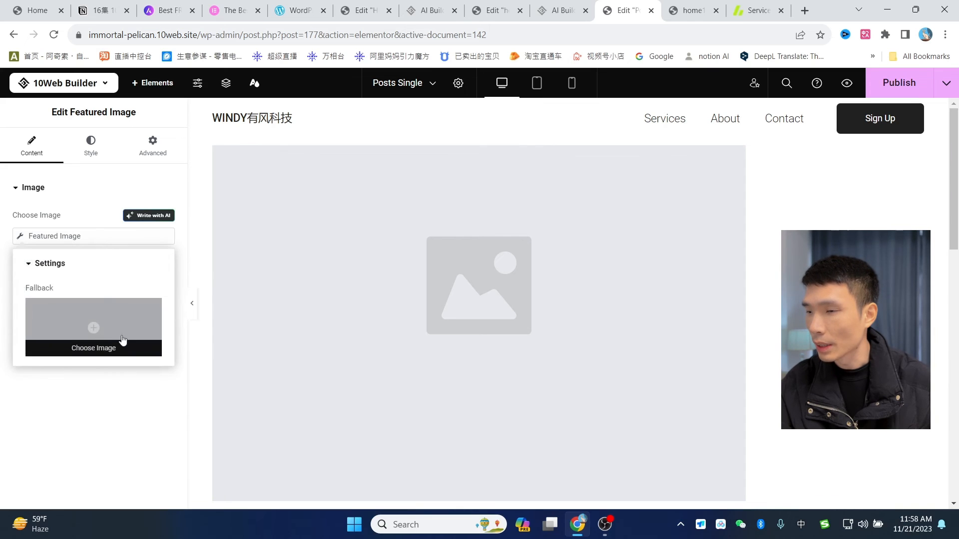
{"action": "left_click", "coordinate": [99, 350]}
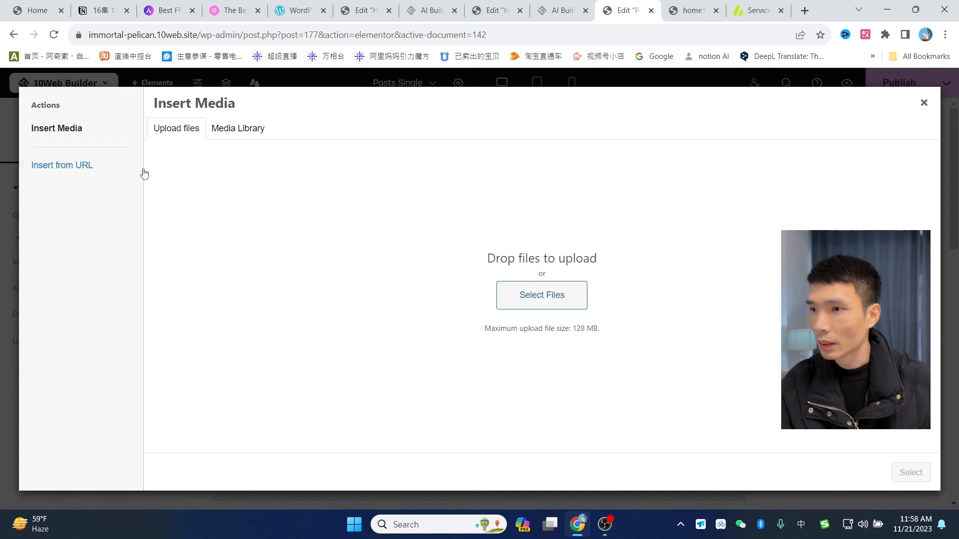
{"action": "left_click", "coordinate": [229, 129]}
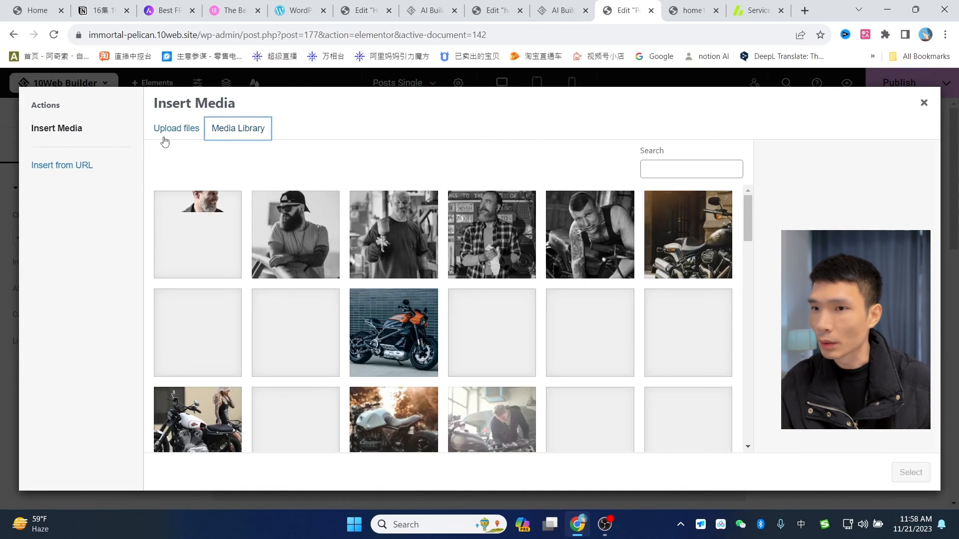
{"action": "left_click", "coordinate": [407, 330]}
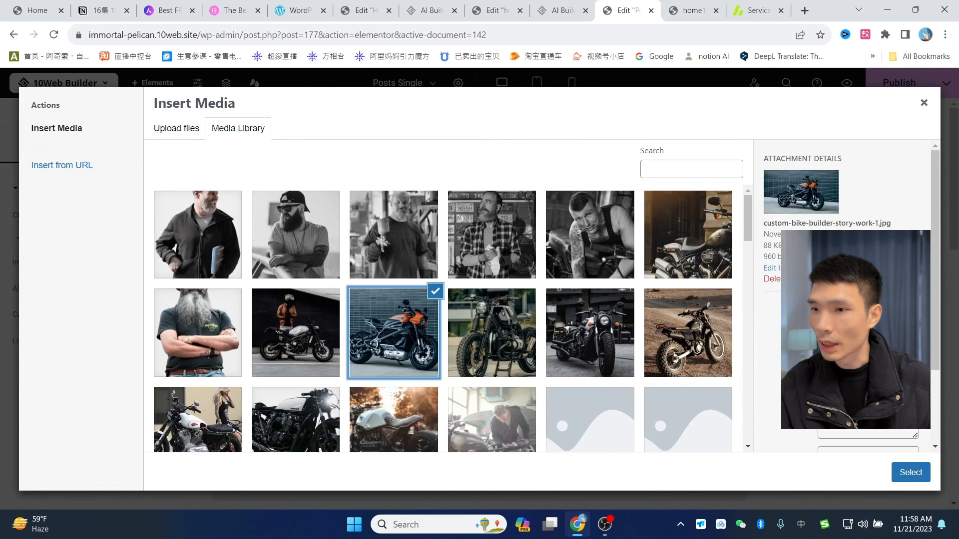
{"action": "left_click", "coordinate": [910, 472]}
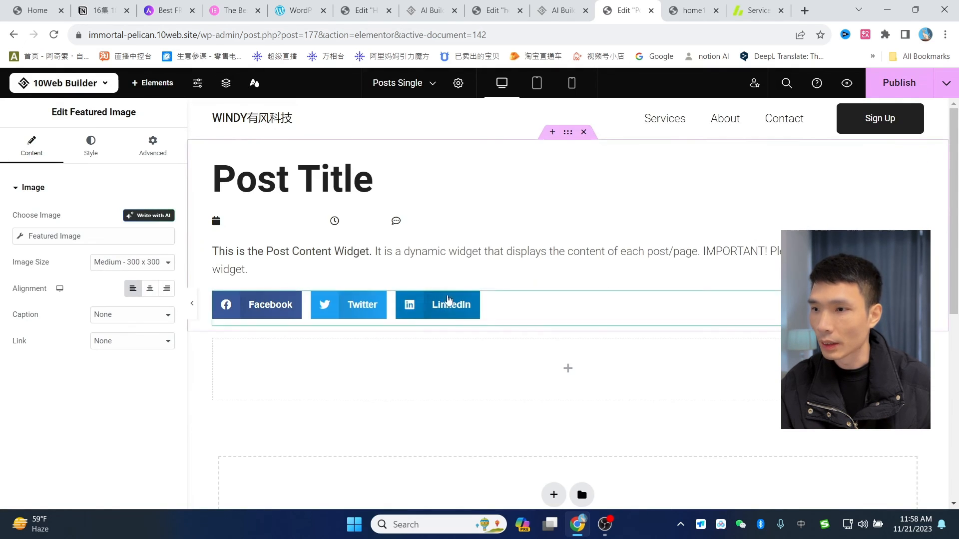
{"action": "scroll", "coordinate": [597, 342], "scroll_direction": "down", "scroll_amount": 6}
{"action": "scroll", "coordinate": [625, 301], "scroll_direction": "up", "scroll_amount": 6}
{"action": "scroll", "coordinate": [627, 304], "scroll_direction": "down", "scroll_amount": 5}
{"action": "scroll", "coordinate": [625, 304], "scroll_direction": "up", "scroll_amount": 5}
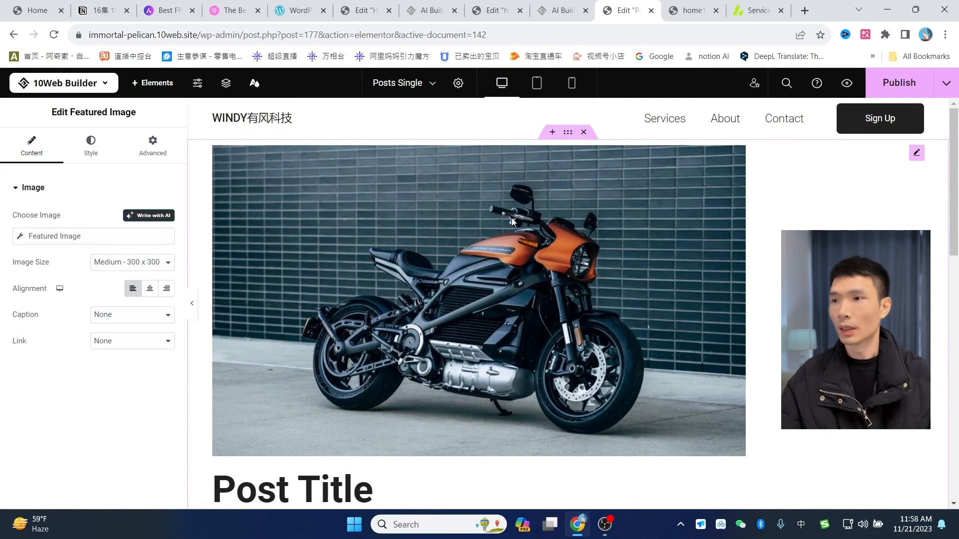
- Switch to the 10Web dashboard and start adding a new page with the AI recreation option
{"action": "left_click", "coordinate": [100, 85]}
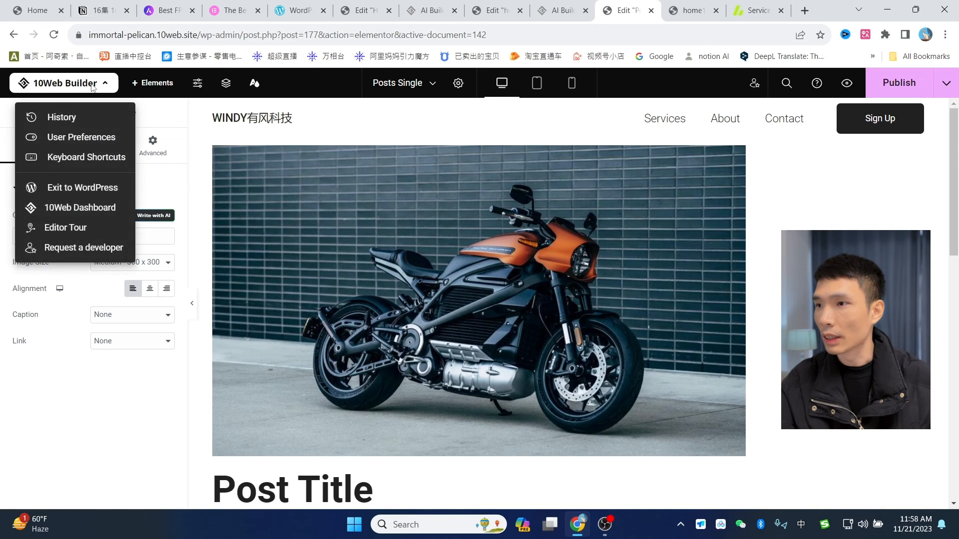
{"action": "left_click", "coordinate": [76, 210]}
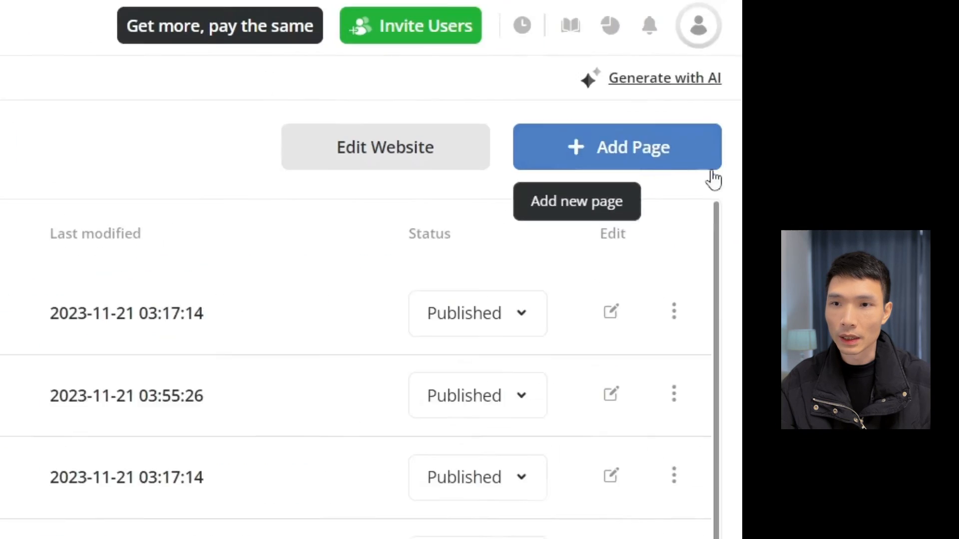
{"action": "left_click", "coordinate": [891, 157]}
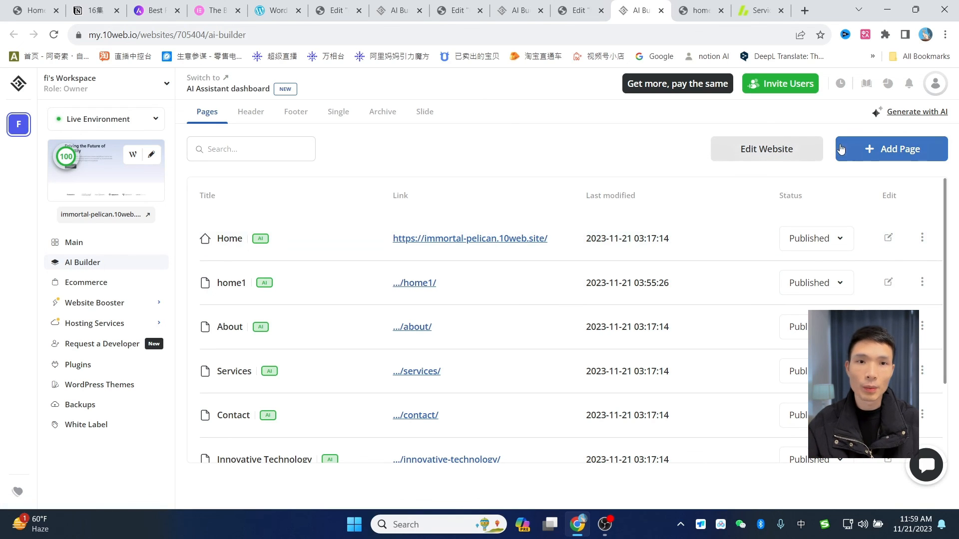
{"action": "left_click", "coordinate": [877, 162]}
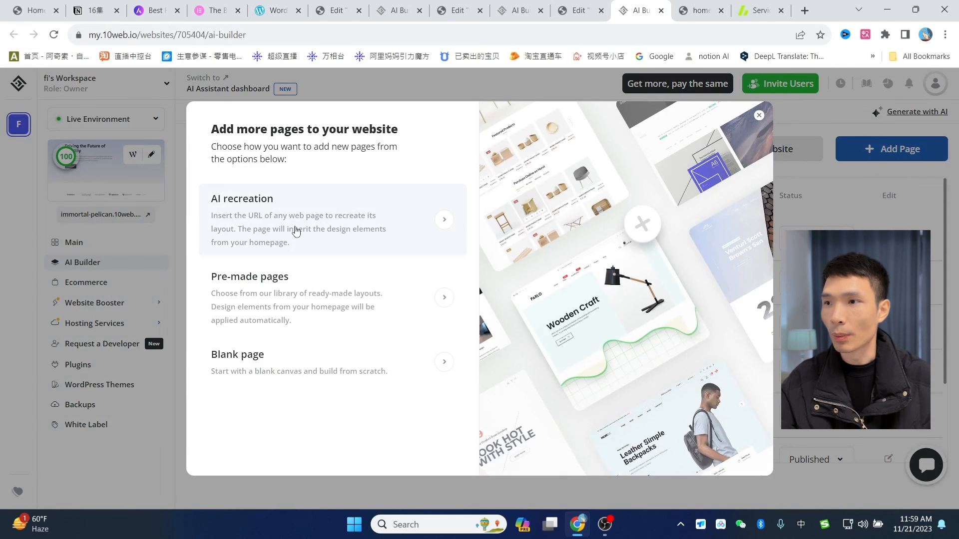
{"action": "left_click", "coordinate": [296, 231]}
- Look at the elementor.com page and its URL as an example recreation source, then return to the AI Builder form
{"action": "left_click", "coordinate": [218, 10]}
{"action": "left_click", "coordinate": [120, 35]}
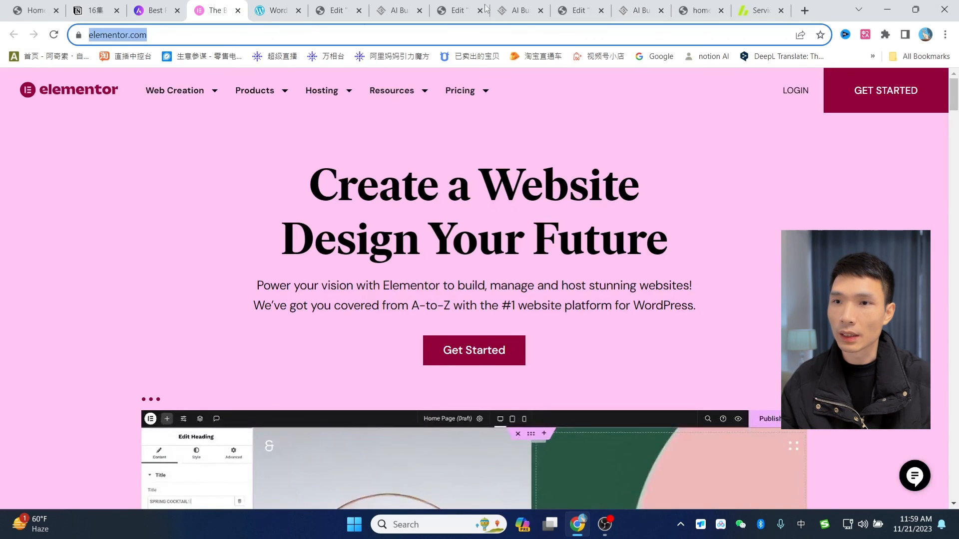
{"action": "left_click", "coordinate": [752, 6]}
{"action": "left_click", "coordinate": [639, 10]}
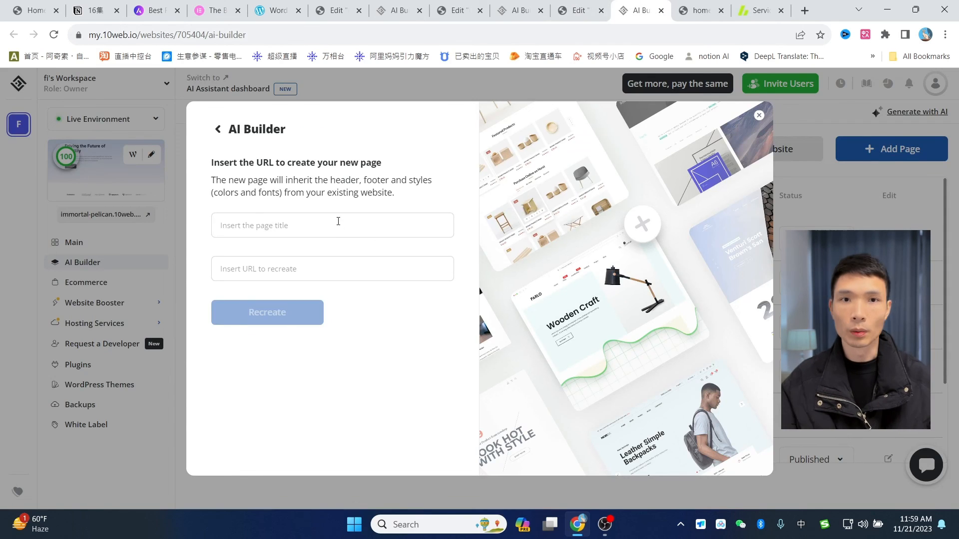
- Review the live windy有风科技 home page from the hero section down through the Our team section
{"action": "key", "text": "ctrl+Tab"}
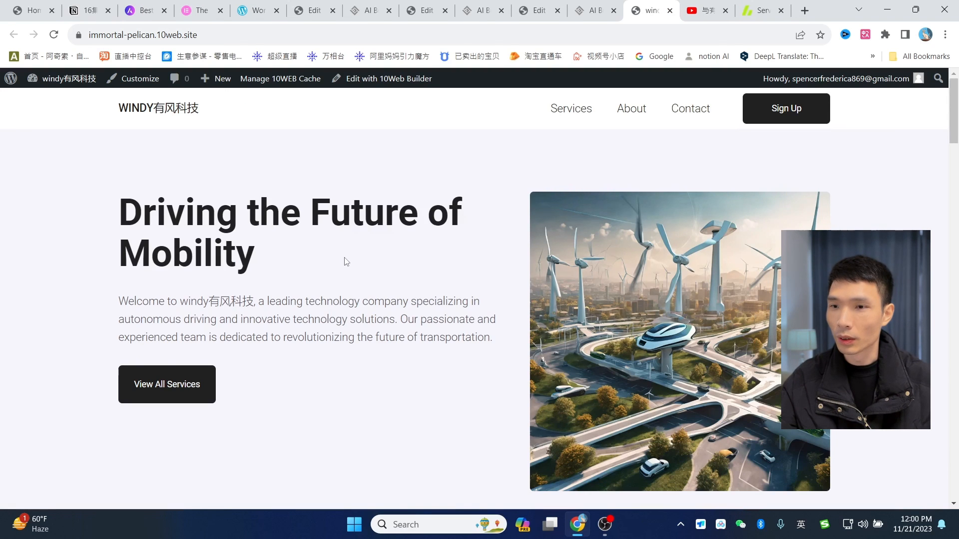
{"action": "scroll", "coordinate": [346, 261], "scroll_direction": "down", "scroll_amount": 15}
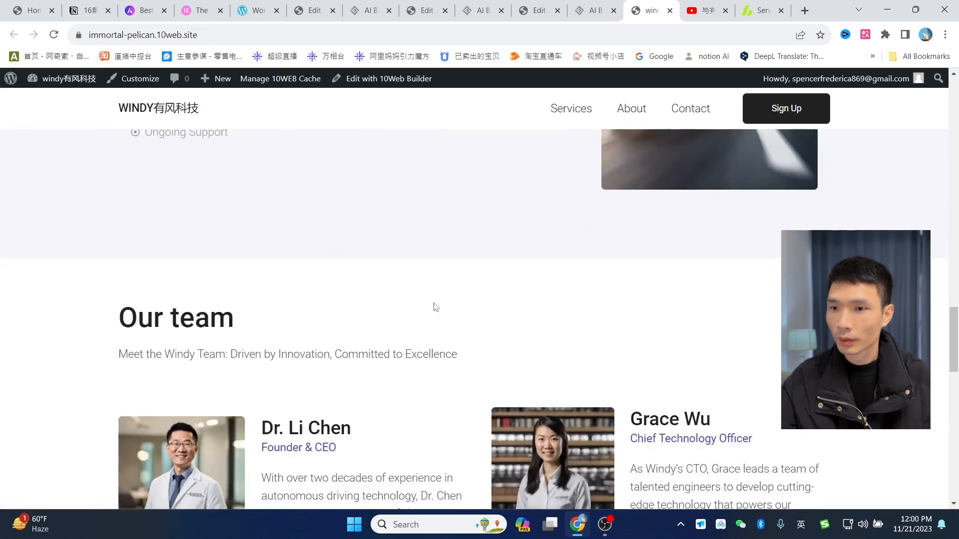
{"action": "scroll", "coordinate": [436, 308], "scroll_direction": "down", "scroll_amount": 12}
{"action": "scroll", "coordinate": [436, 307], "scroll_direction": "up", "scroll_amount": 12}
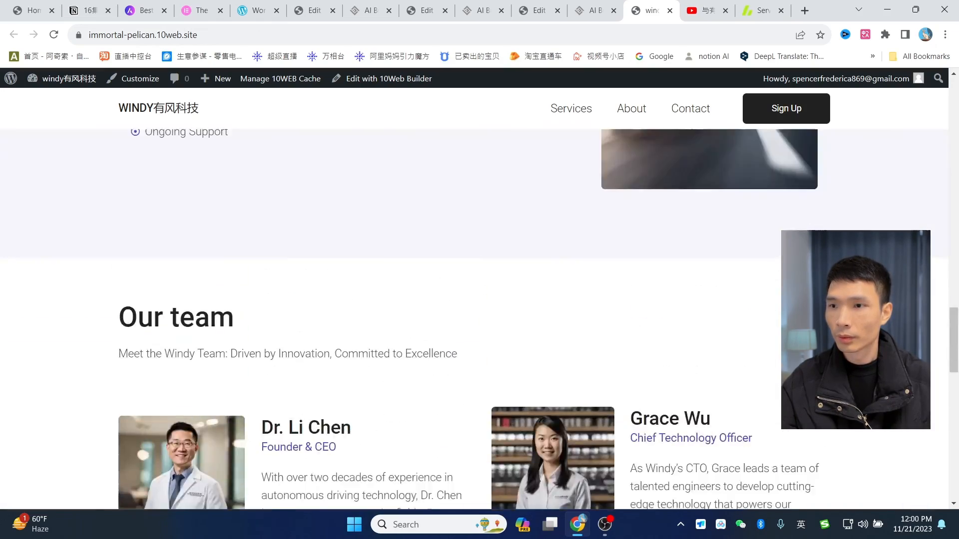